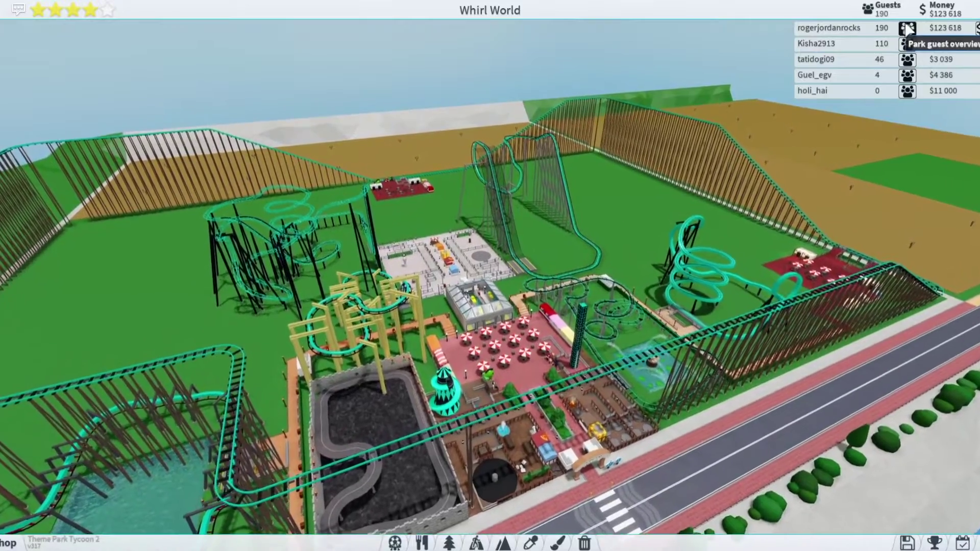
Check the park guest overview and the Single rail coaster's details.
left_click(880, 10)
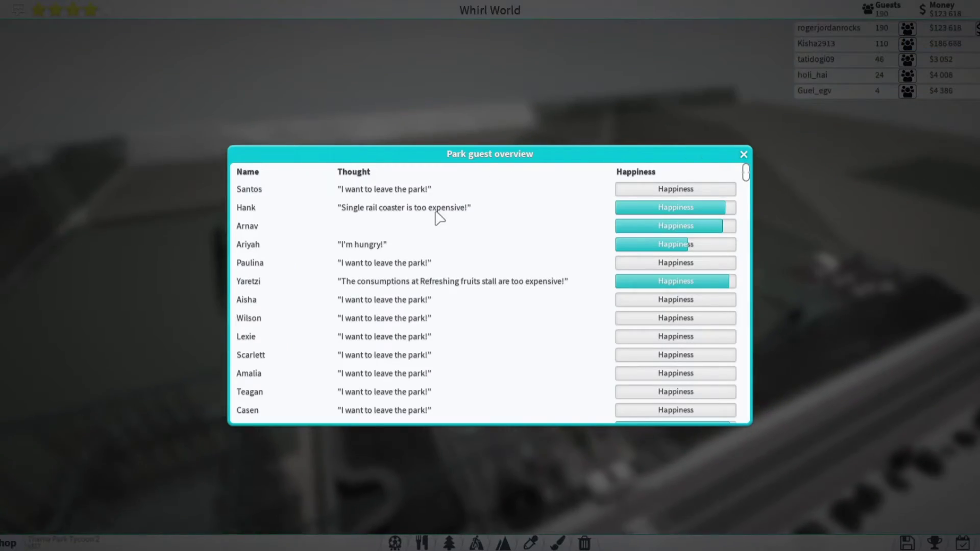
left_click(743, 154)
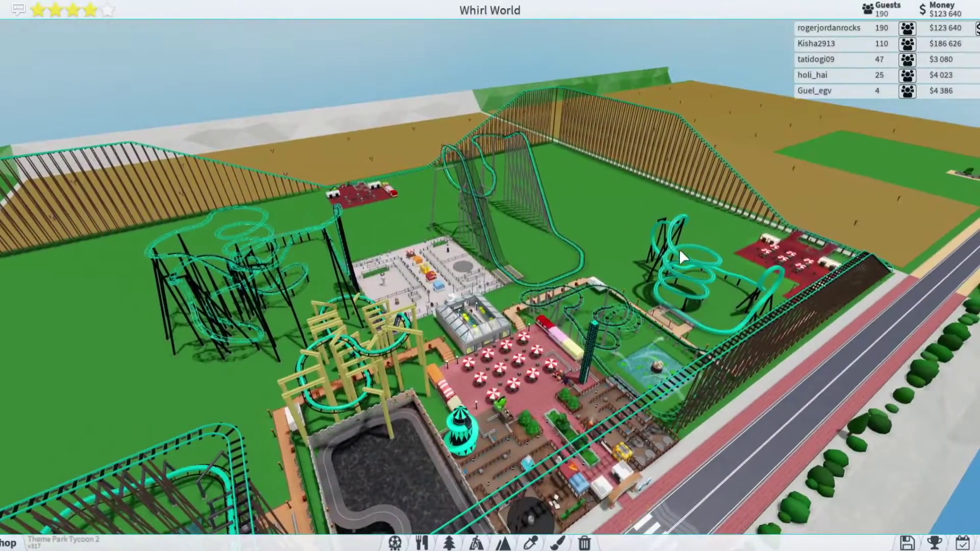
left_click(678, 252)
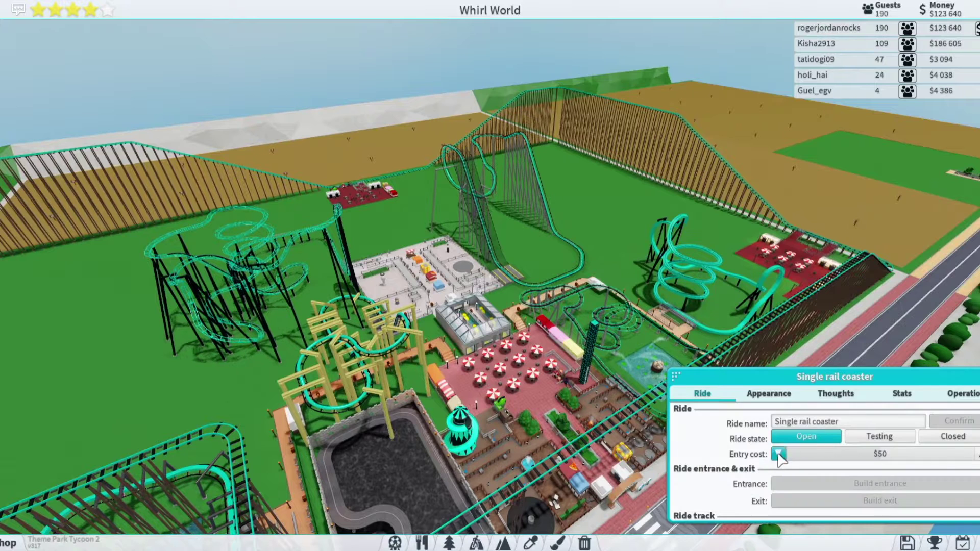
left_click(905, 78)
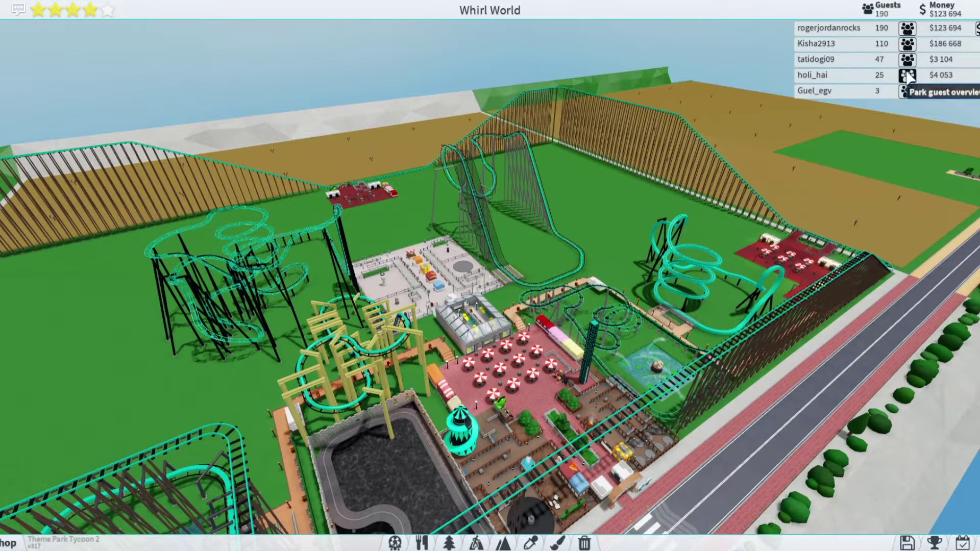
left_click(906, 44)
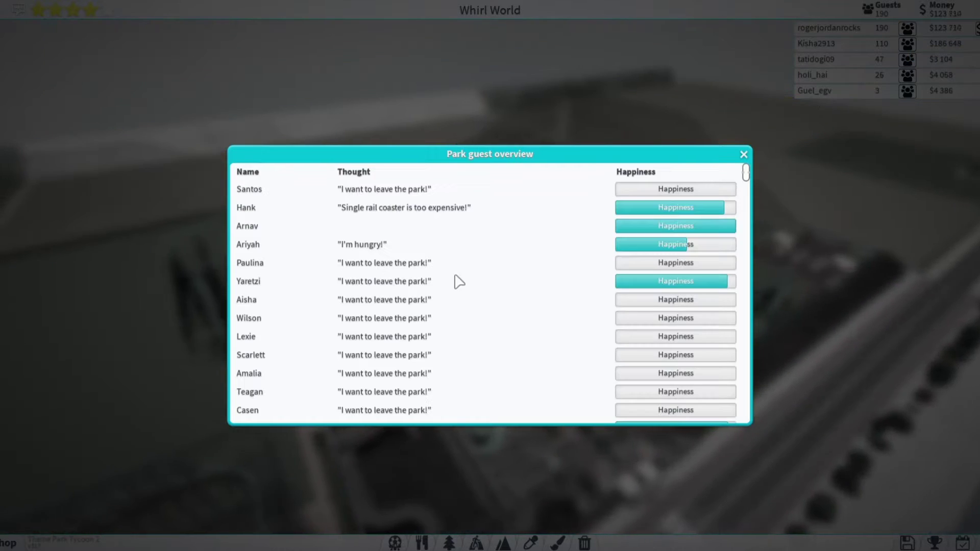
scroll(446, 298, "down", 2)
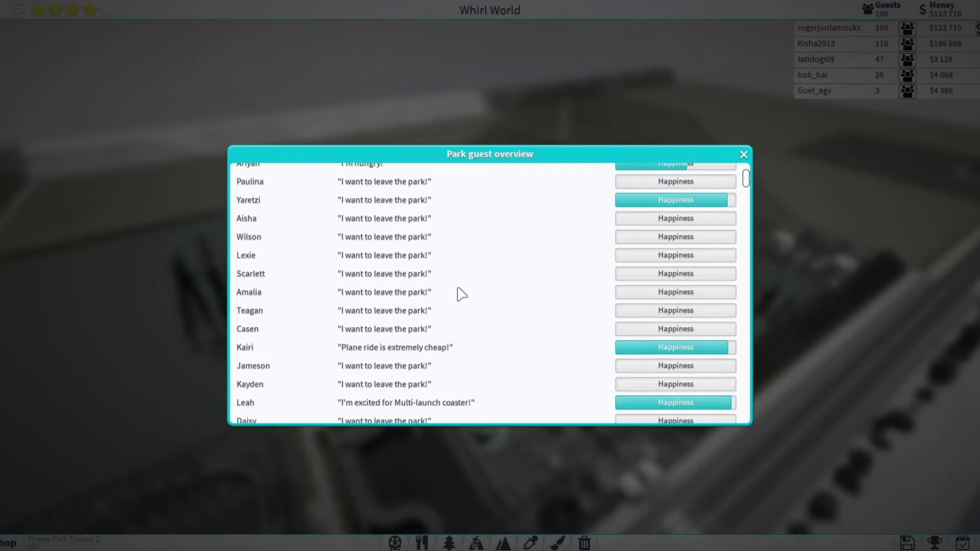
scroll(459, 293, "down", 1)
scroll(474, 293, "down", 3)
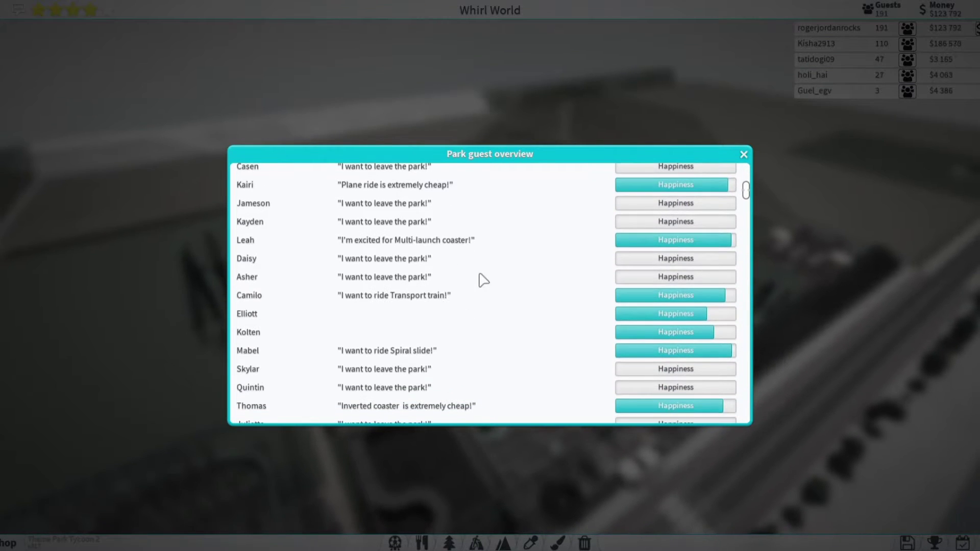
scroll(476, 265, "up", 2)
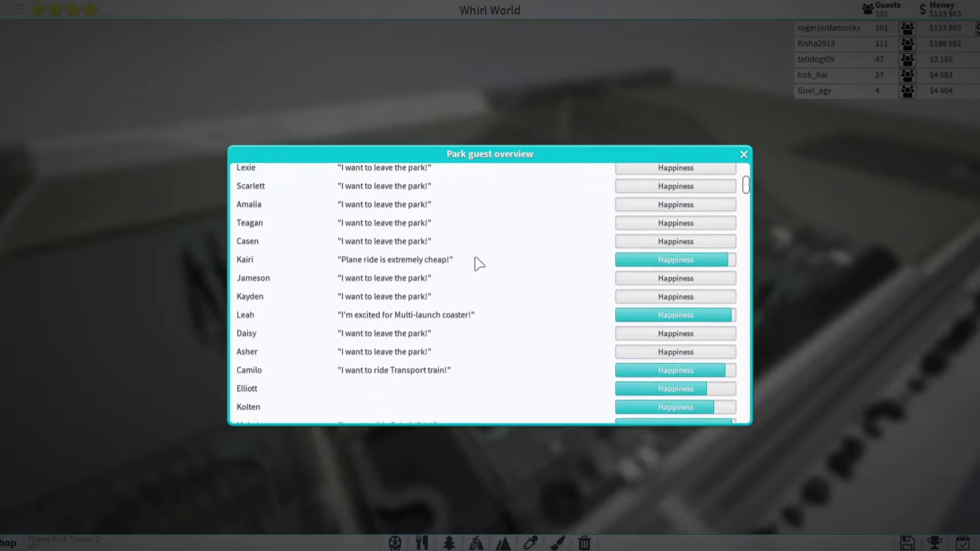
Check the Plane ride ($17) and Inverted coaster ($43) management details.
left_click(743, 154)
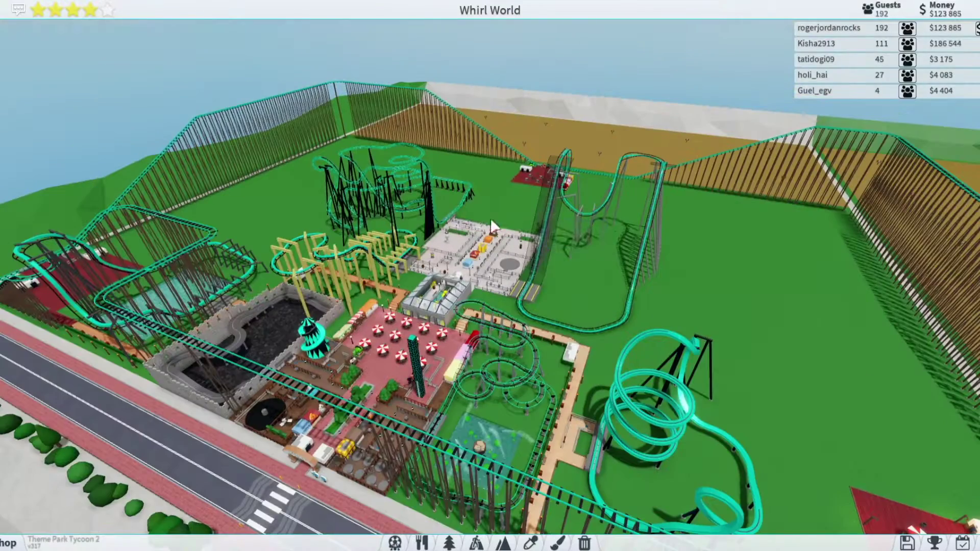
left_click(511, 262)
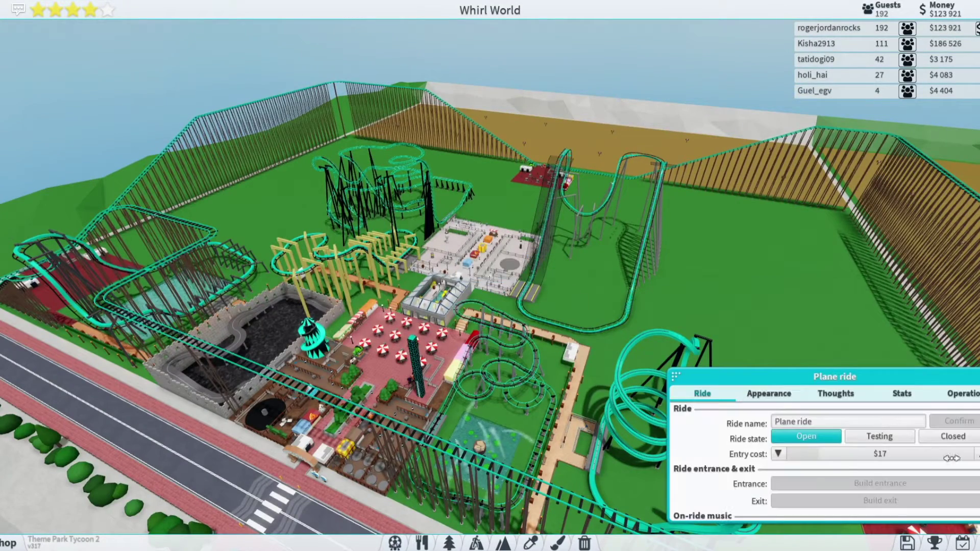
left_click(825, 326)
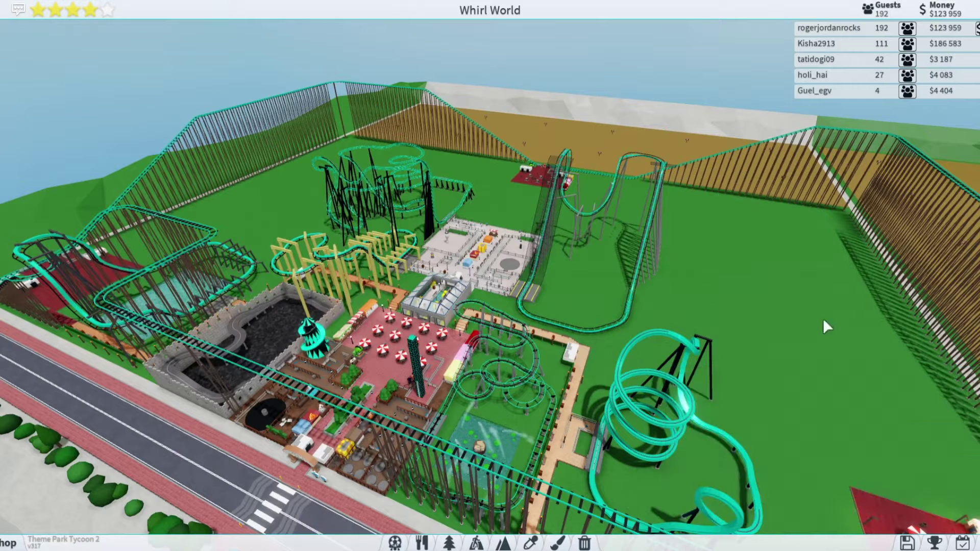
left_click(243, 282)
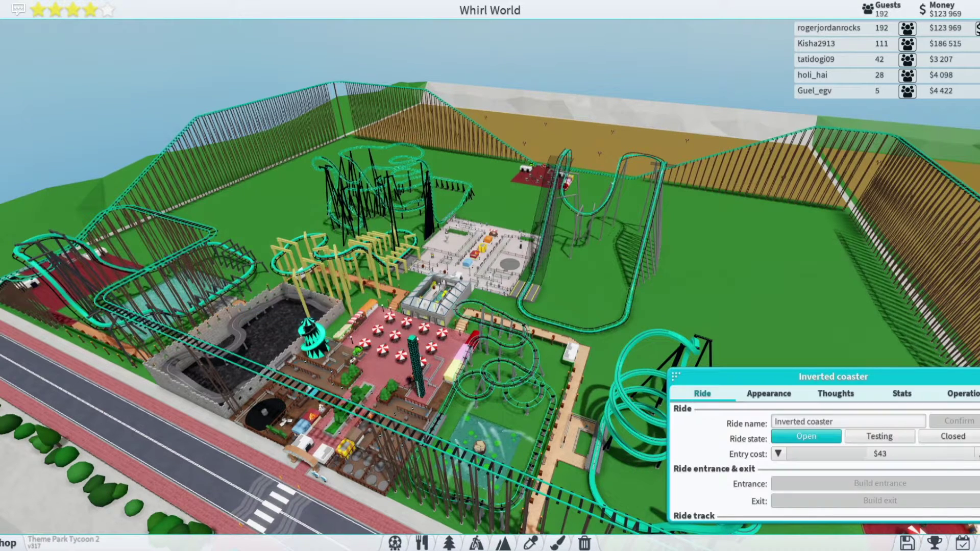
left_click(897, 317)
scroll(897, 317, "up", 3)
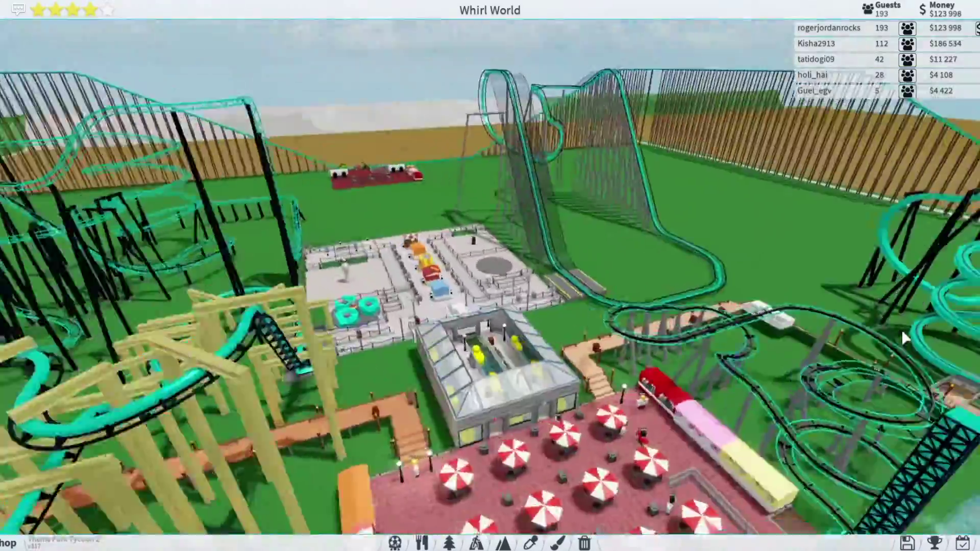
Move and orbit the camera to survey the empty grassland beside the dining area.
key("w")
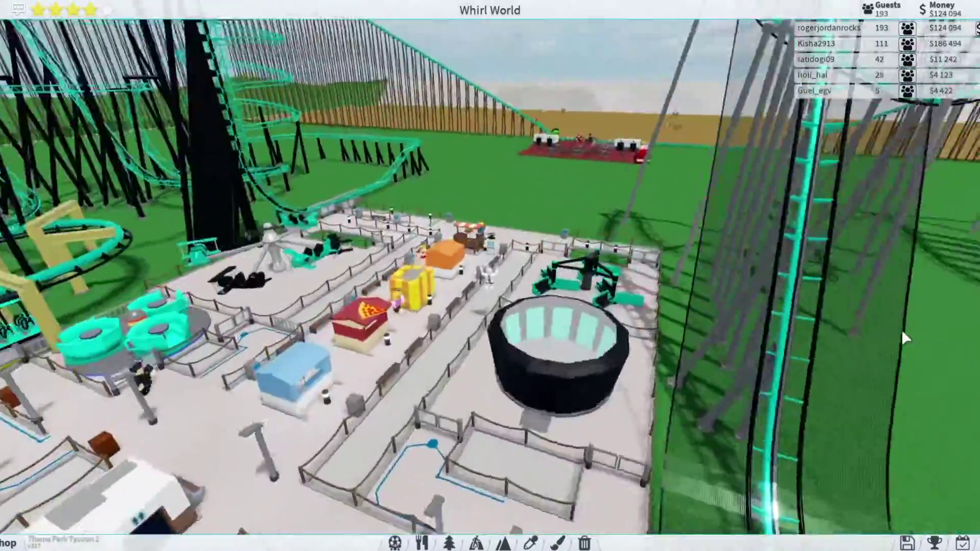
scroll(901, 329, "down", 3)
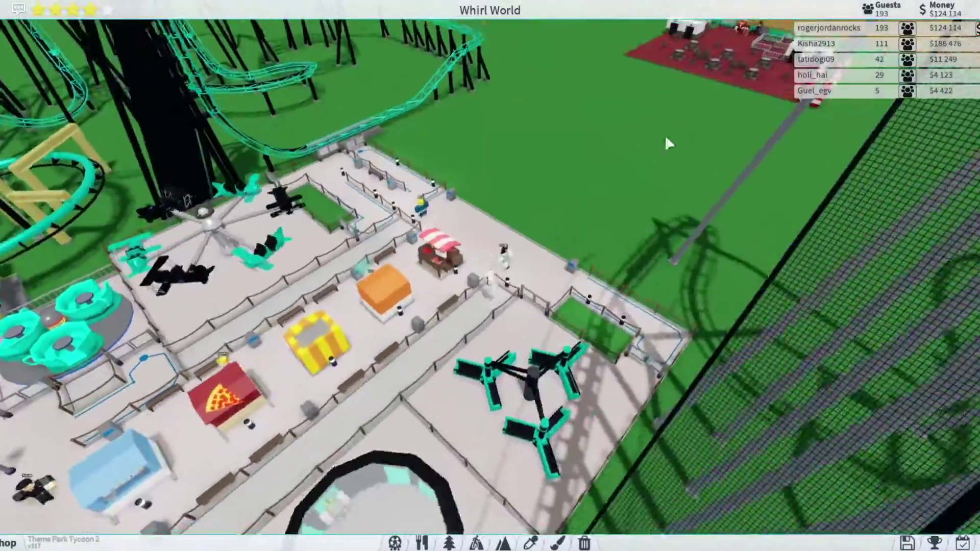
key("Left")
key("Right")
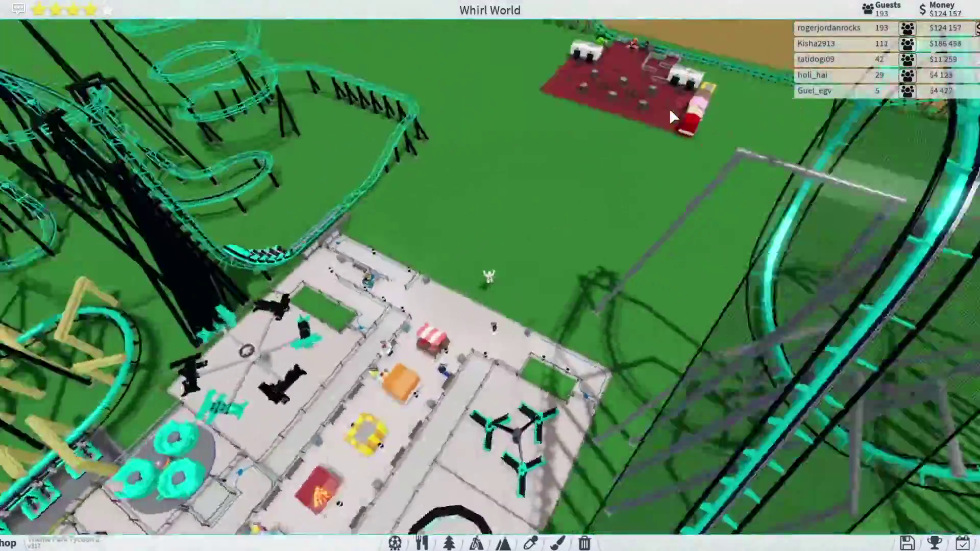
scroll(669, 108, "down", 3)
key("Left")
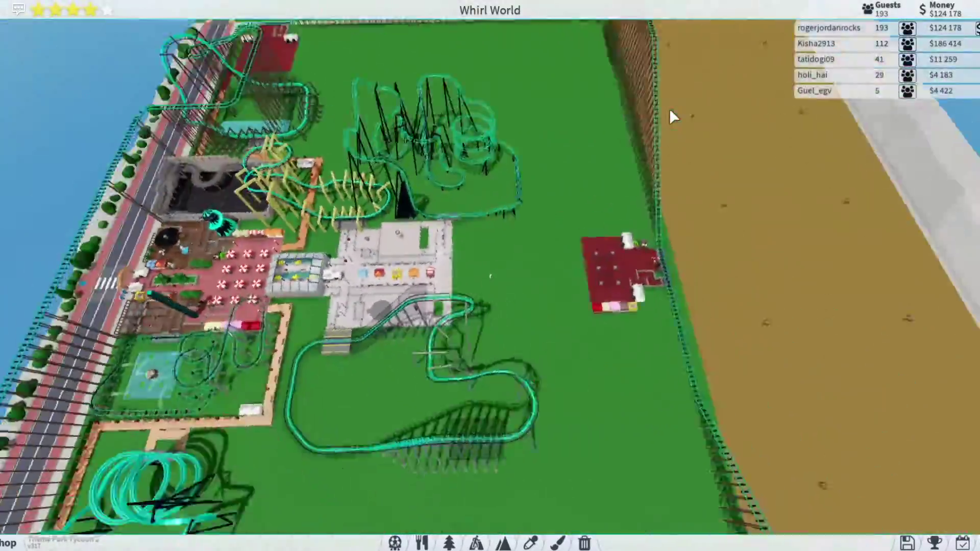
key("Left")
key("Right")
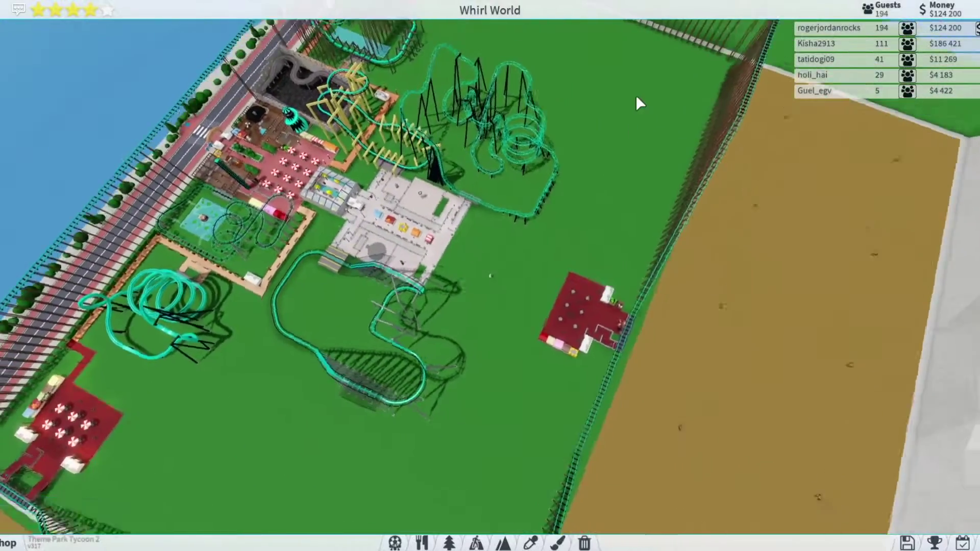
key("Left")
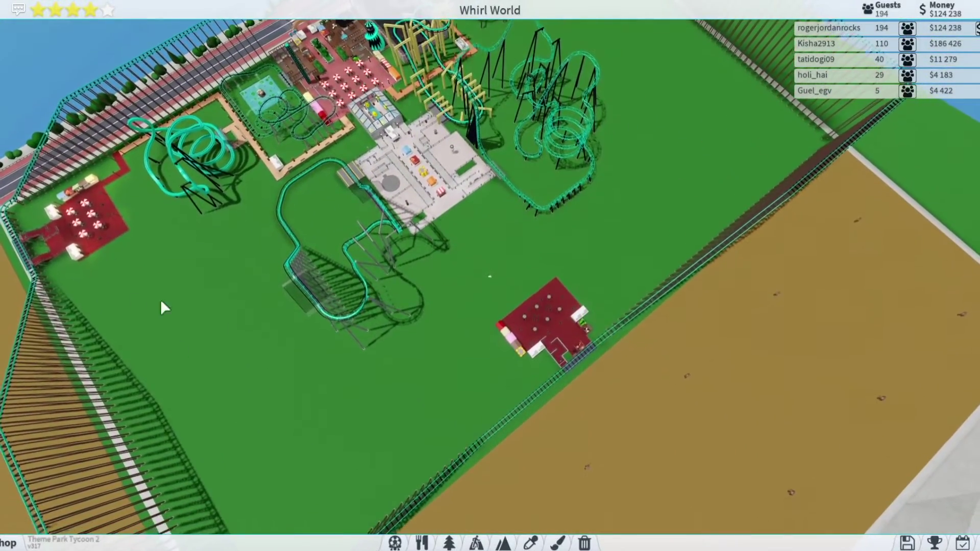
key("Left")
scroll(353, 365, "down", 3)
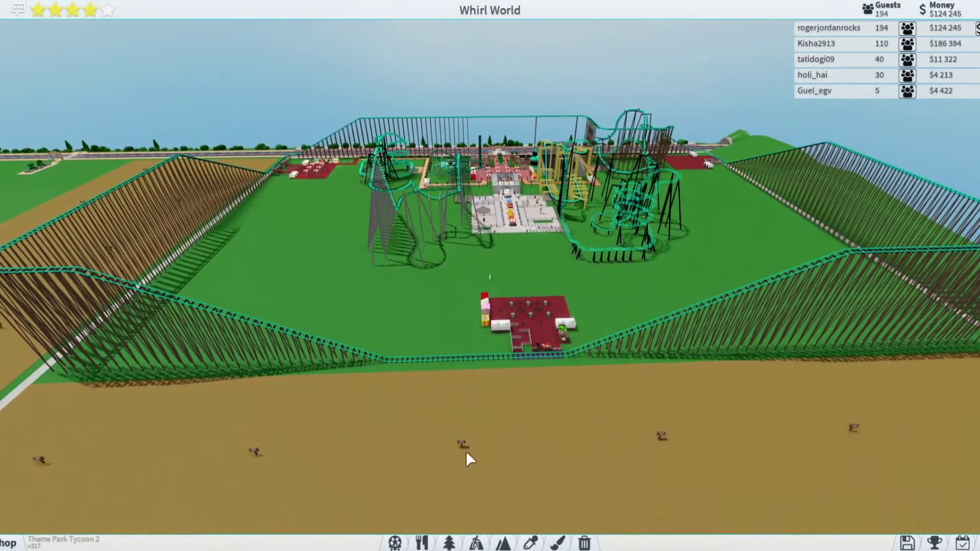
scroll(435, 414, "up", 5)
key("Left")
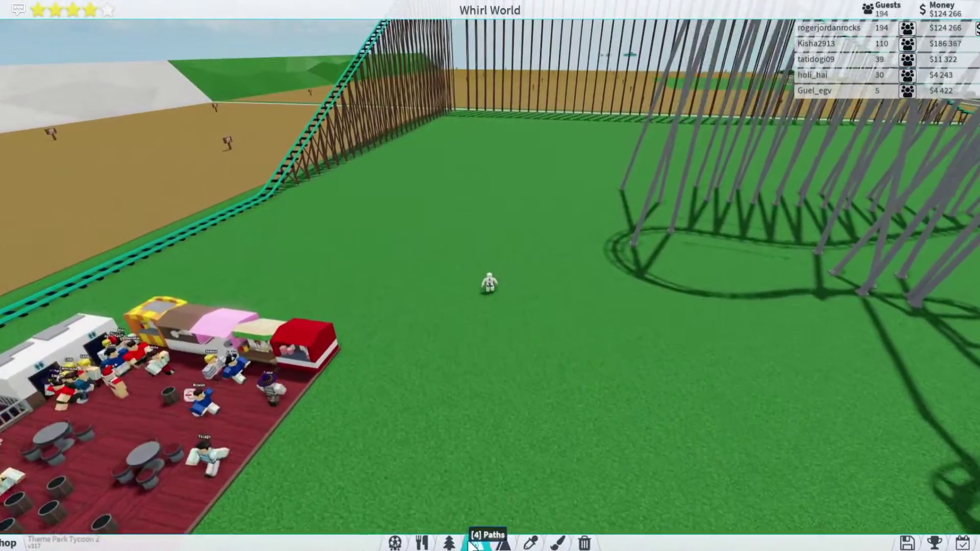
left_click(476, 543)
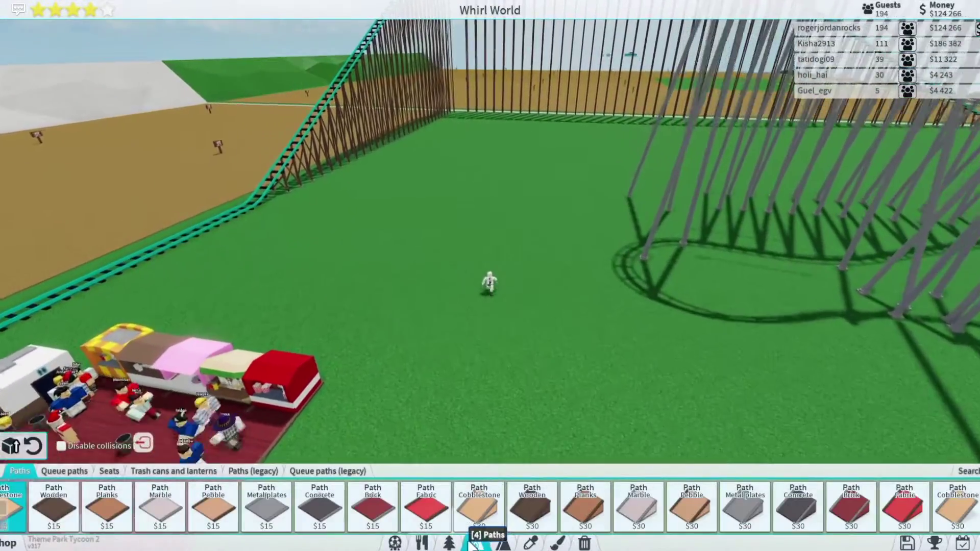
key("2")
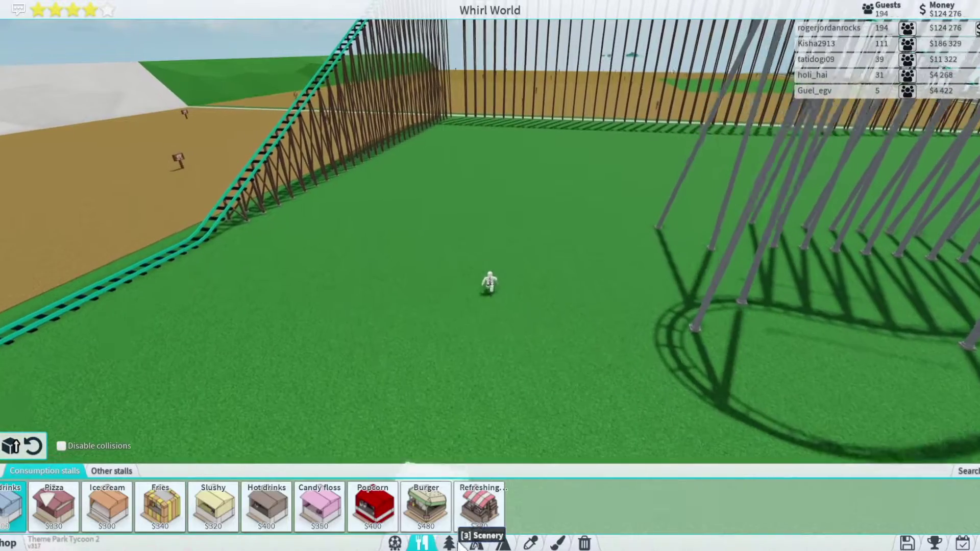
key("1")
left_click(207, 471)
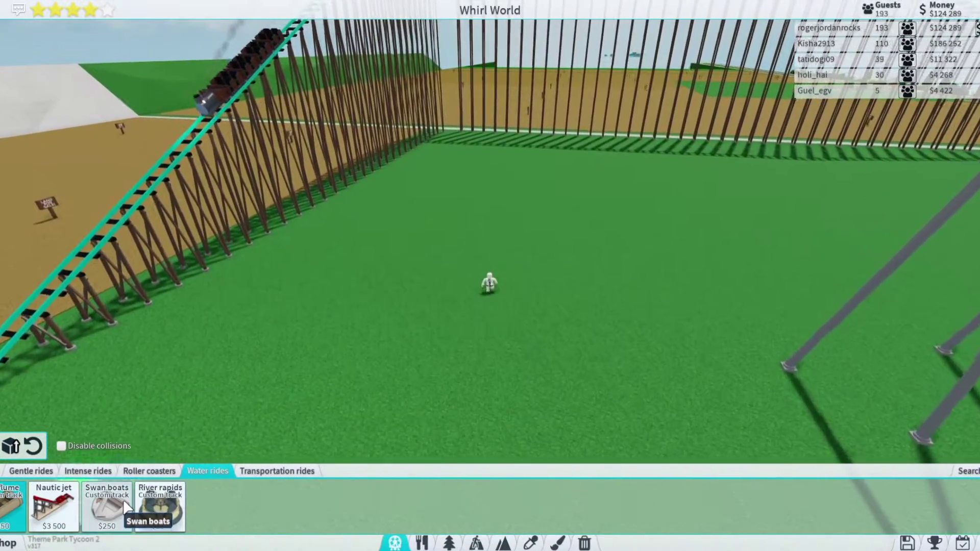
left_click(107, 505)
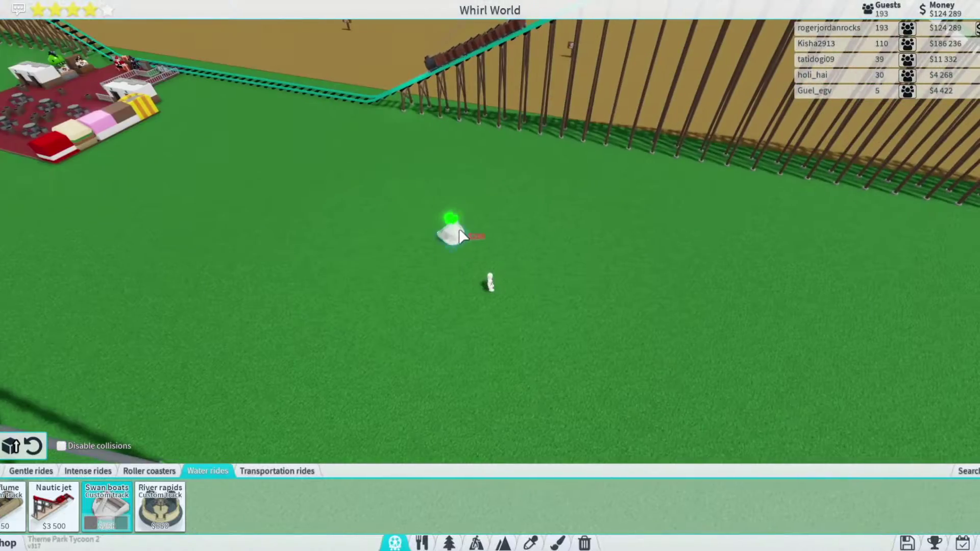
left_click(459, 236)
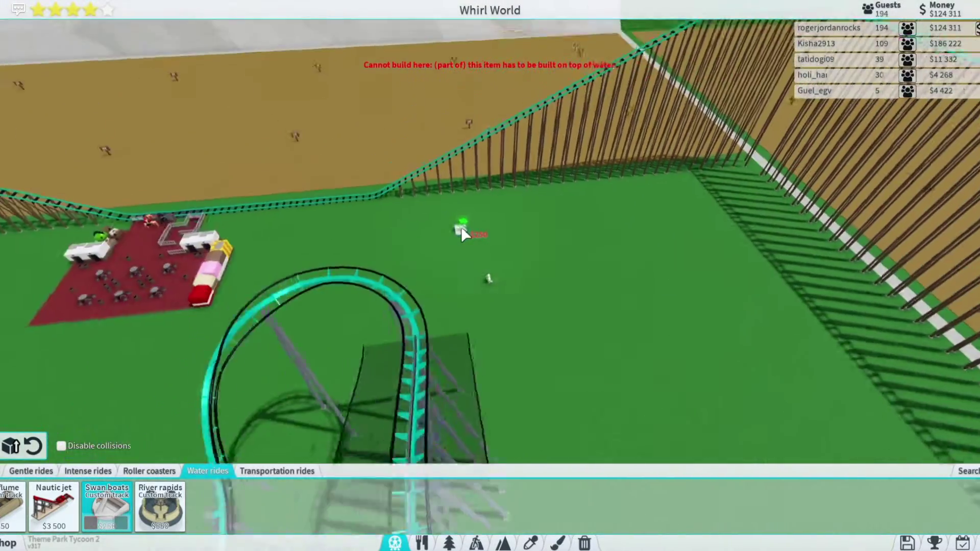
key("Left")
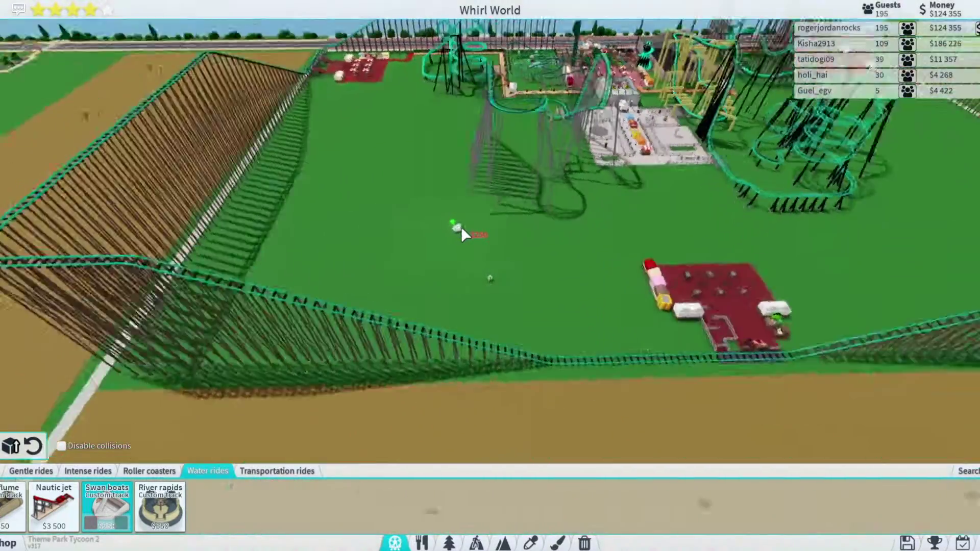
key("Left")
scroll(942, 451, "up", 3)
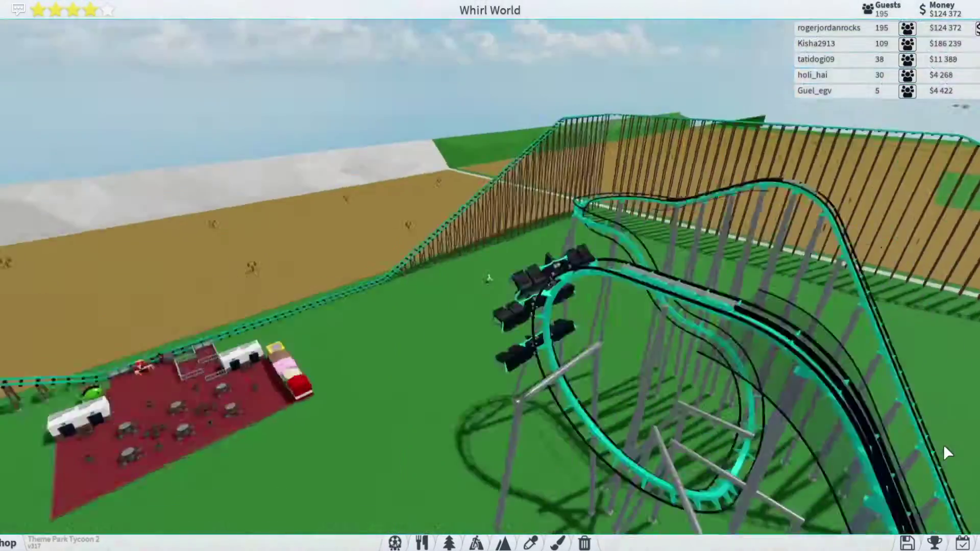
key("Left")
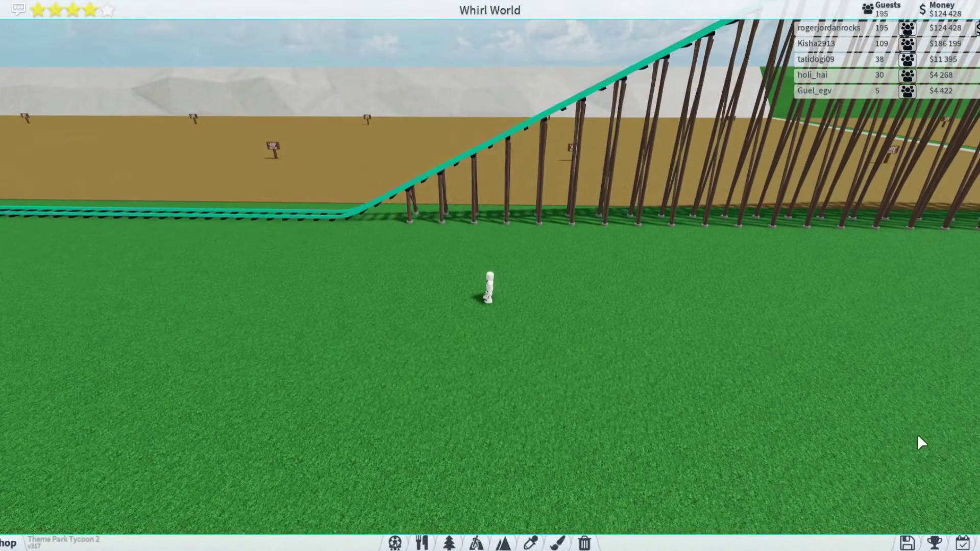
key("Left")
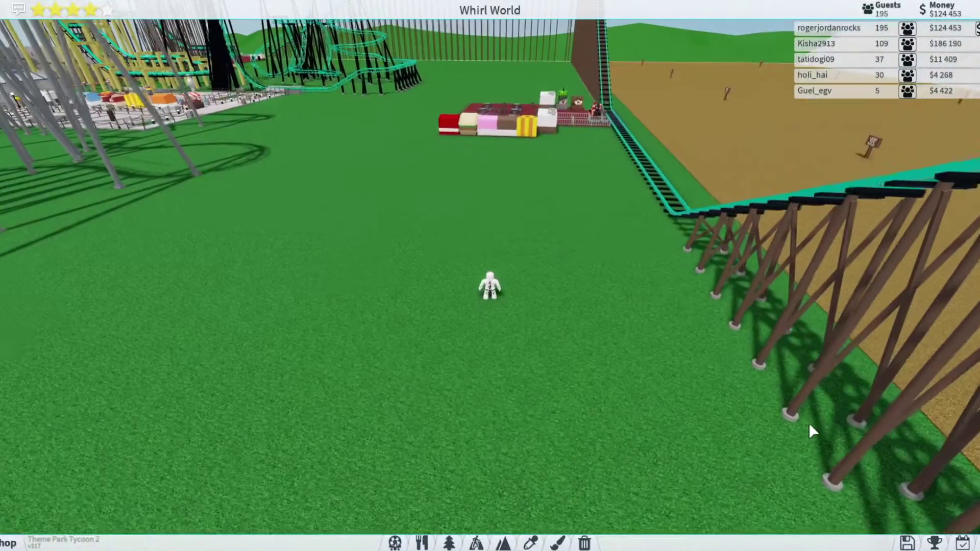
key("Left")
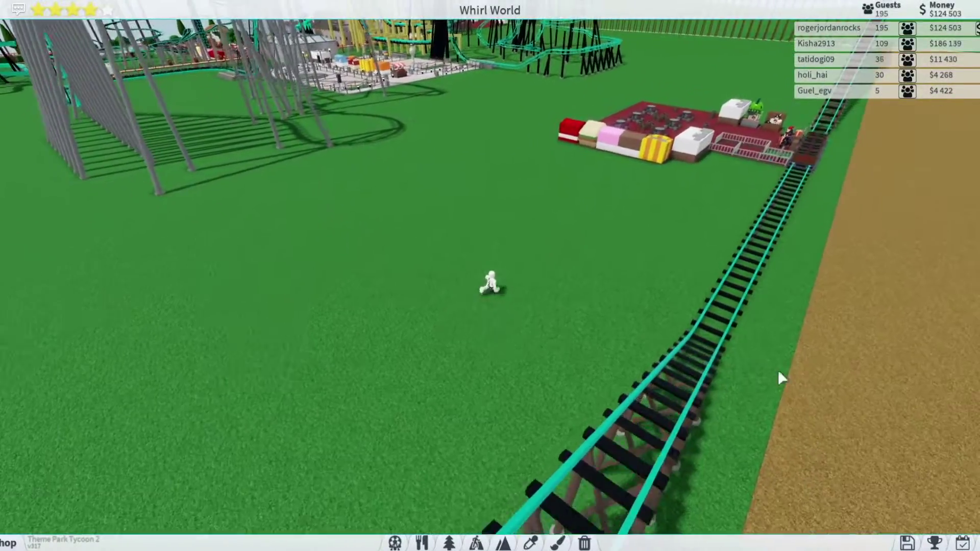
key("Left")
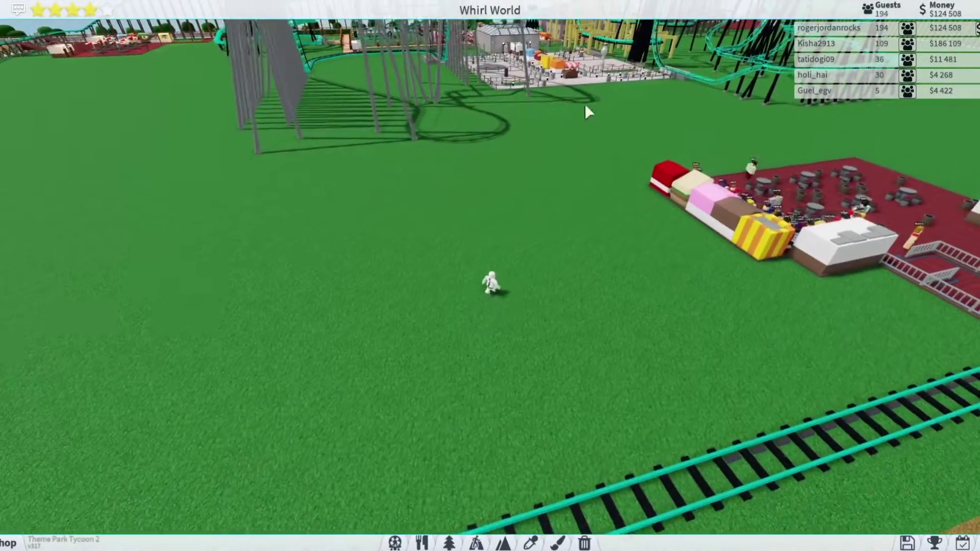
key("Page_Up")
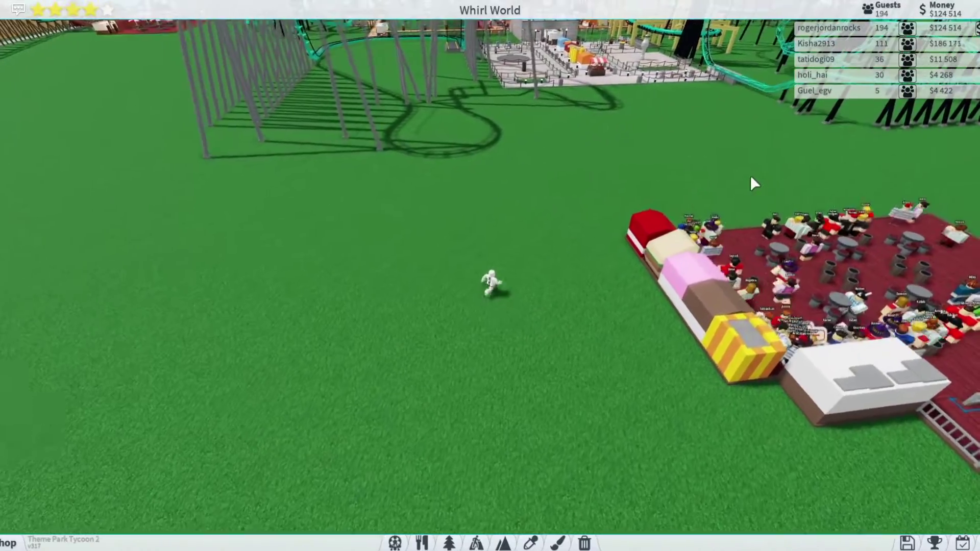
scroll(885, 283, "down", 3)
key("Right")
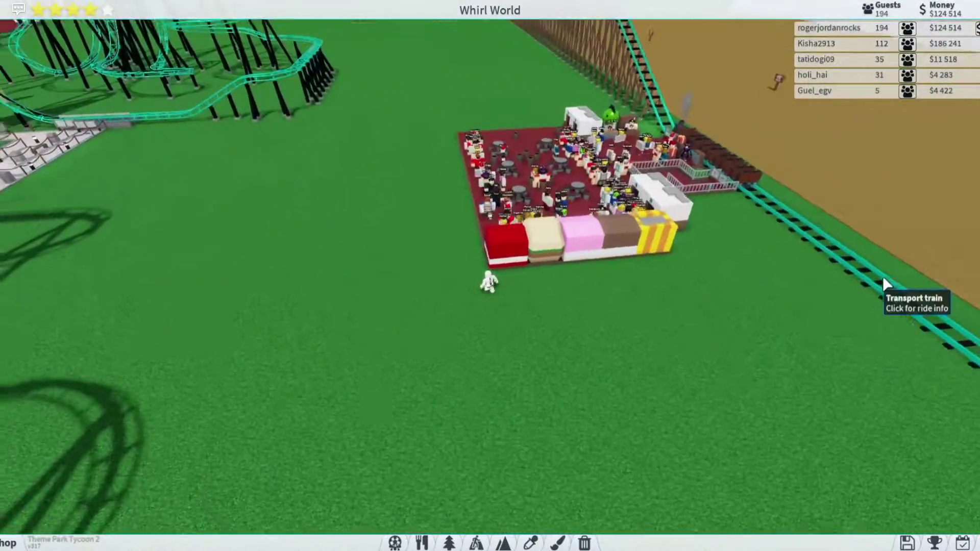
scroll(885, 283, "up", 5)
key("Page_Down")
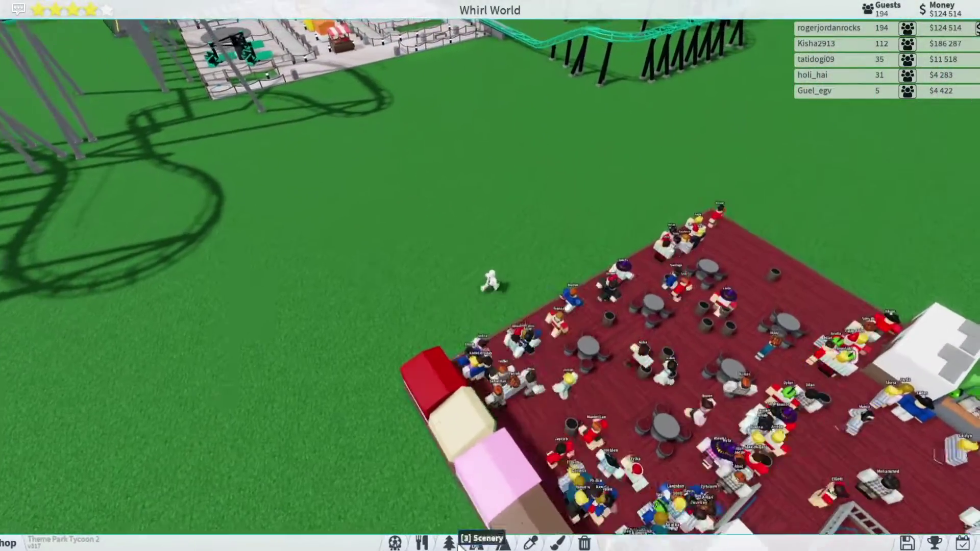
left_click(422, 543)
Dig a rectangular pit beside the food court and fill it with water.
key("Page_Up")
left_click(503, 543)
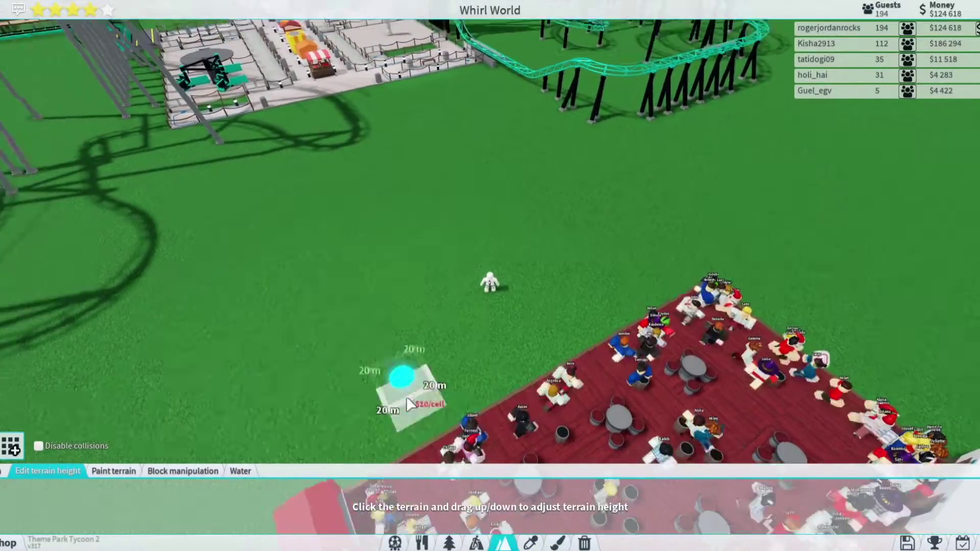
left_click(182, 471)
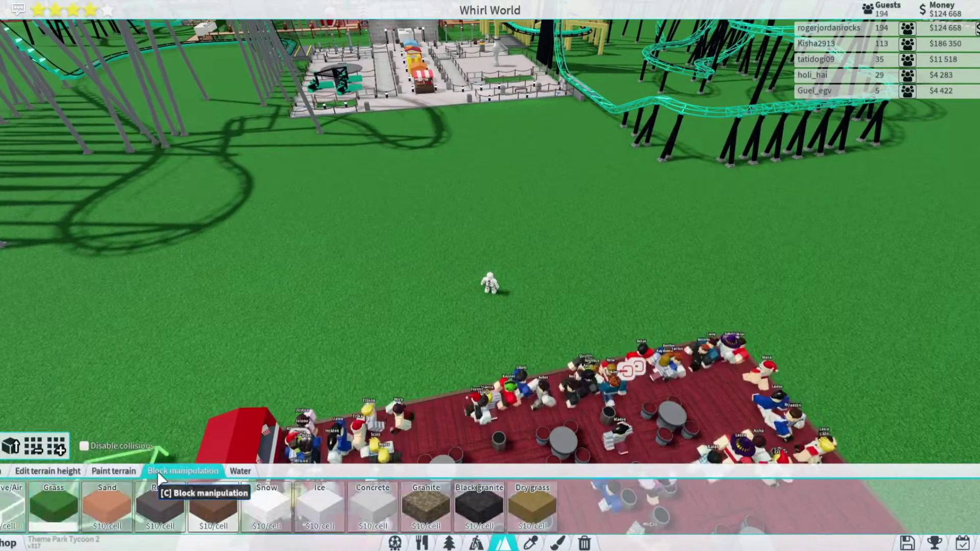
left_click(11, 498)
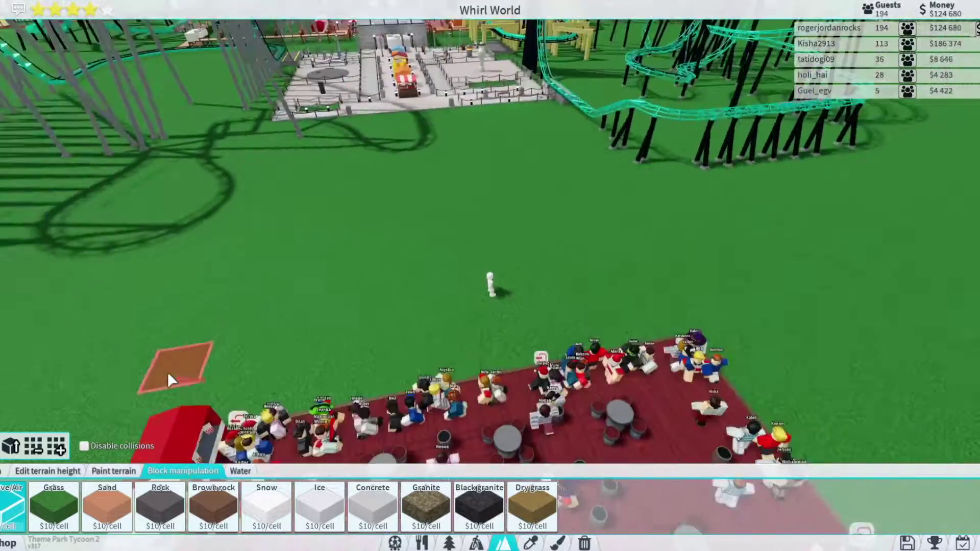
key("Left")
key("Left")
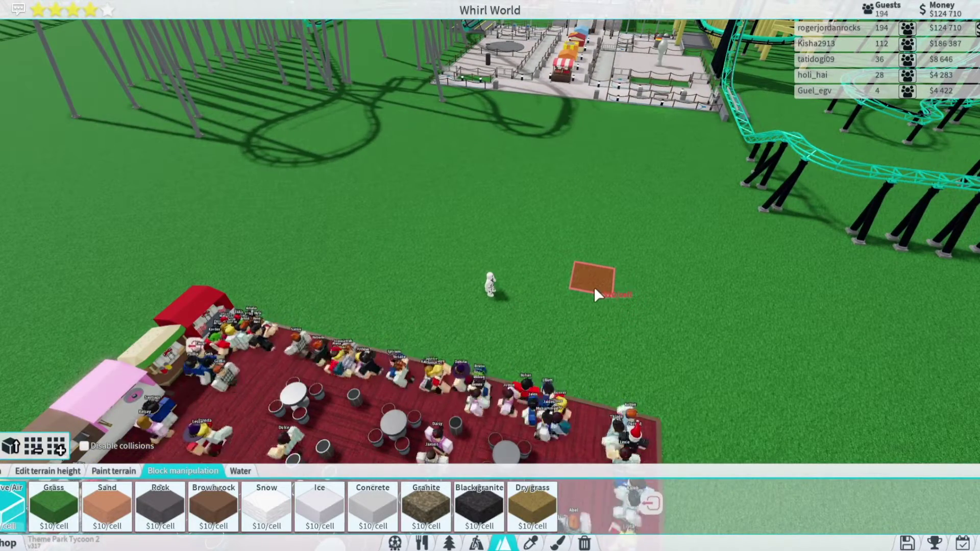
mouse_move(593, 287)
left_mouse_down()
mouse_move(473, 267)
mouse_move(357, 268)
left_mouse_up()
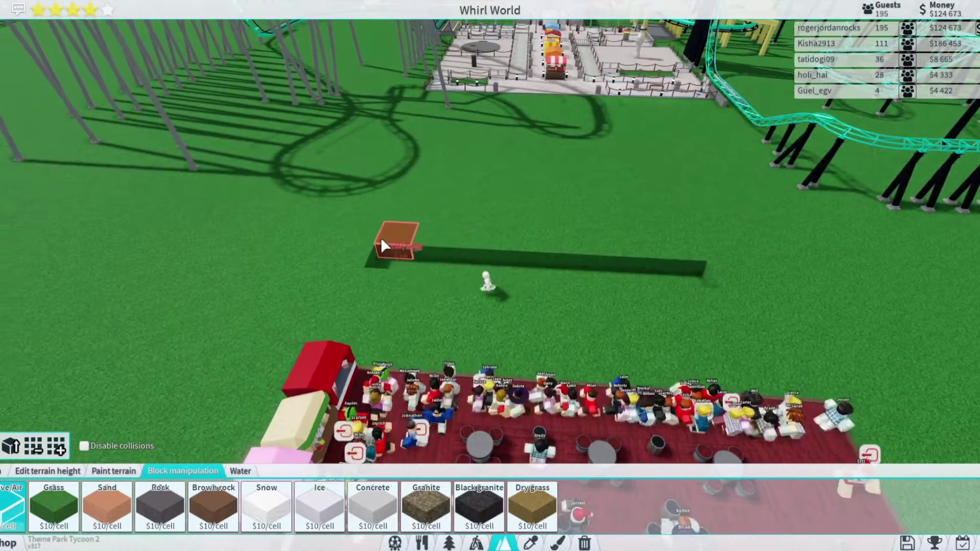
mouse_move(357, 268)
left_mouse_down()
mouse_move(429, 171)
mouse_move(447, 121)
mouse_move(652, 131)
mouse_move(675, 173)
left_mouse_up()
mouse_move(700, 241)
left_mouse_down()
mouse_move(717, 266)
mouse_move(705, 216)
mouse_move(677, 207)
mouse_move(677, 173)
left_mouse_up()
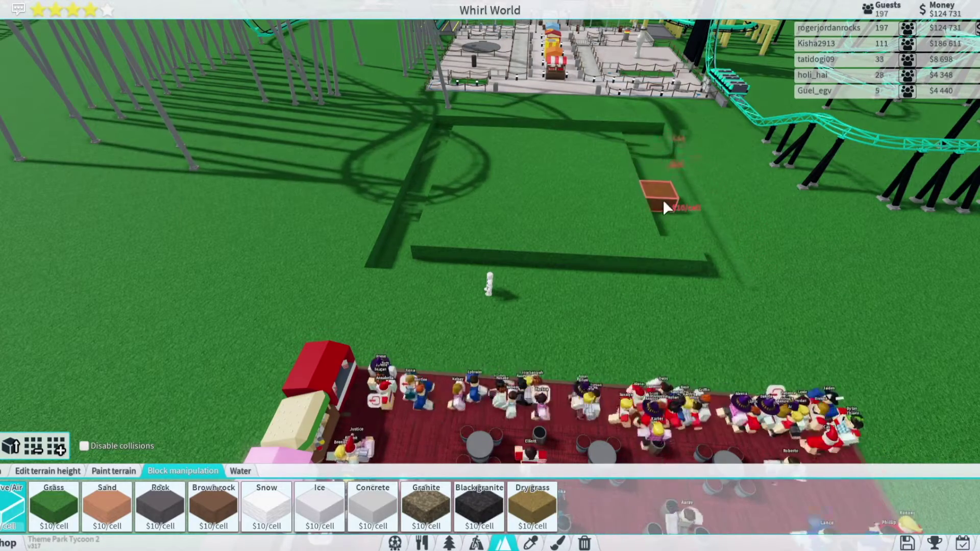
mouse_move(586, 246)
left_mouse_down()
mouse_move(490, 235)
mouse_move(494, 220)
mouse_move(460, 237)
mouse_move(439, 216)
mouse_move(459, 135)
mouse_move(497, 140)
left_mouse_up()
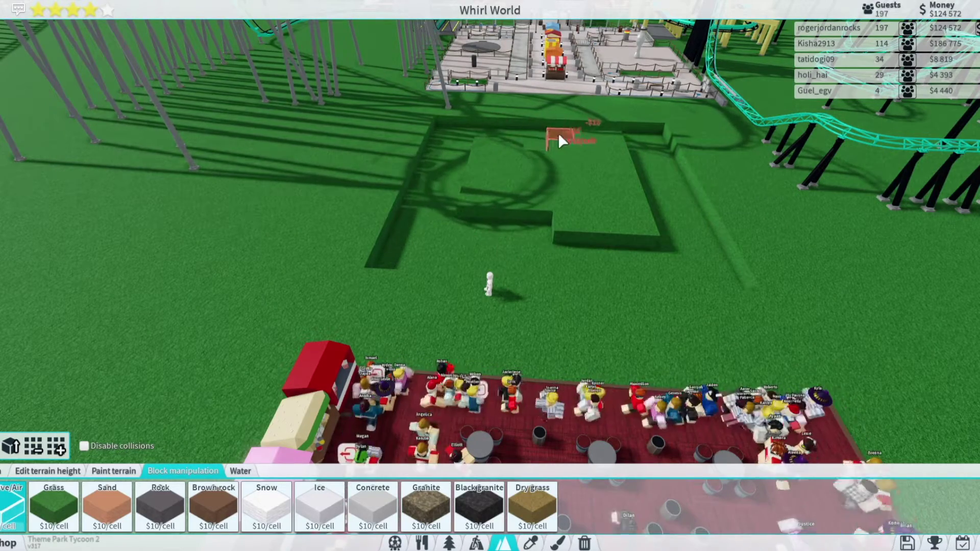
mouse_move(617, 148)
left_mouse_down()
mouse_move(565, 141)
mouse_move(547, 159)
mouse_move(509, 165)
mouse_move(487, 145)
mouse_move(494, 171)
mouse_move(480, 172)
mouse_move(510, 182)
mouse_move(541, 165)
left_mouse_up()
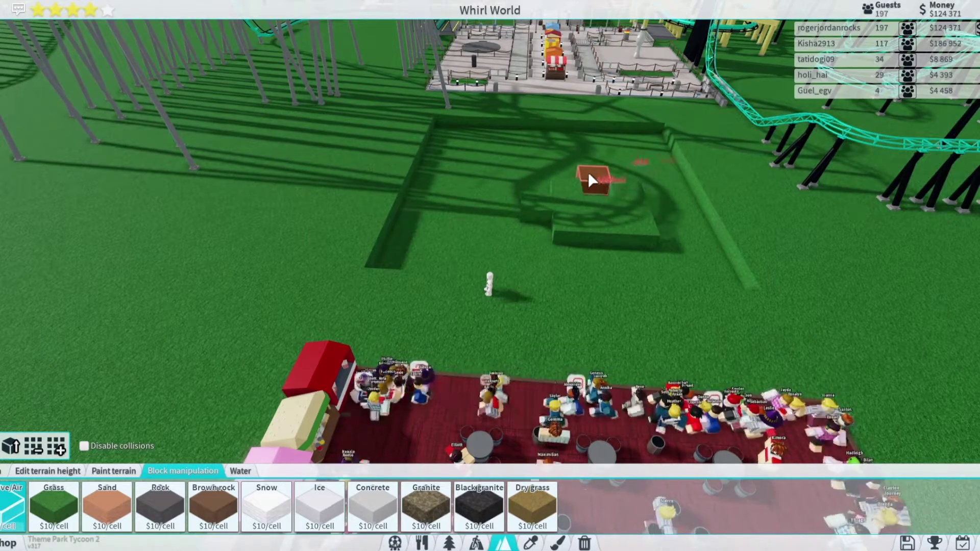
mouse_move(547, 206)
left_mouse_down()
mouse_move(606, 205)
mouse_move(637, 191)
mouse_move(637, 216)
left_mouse_up()
scroll(579, 219, "up", 2)
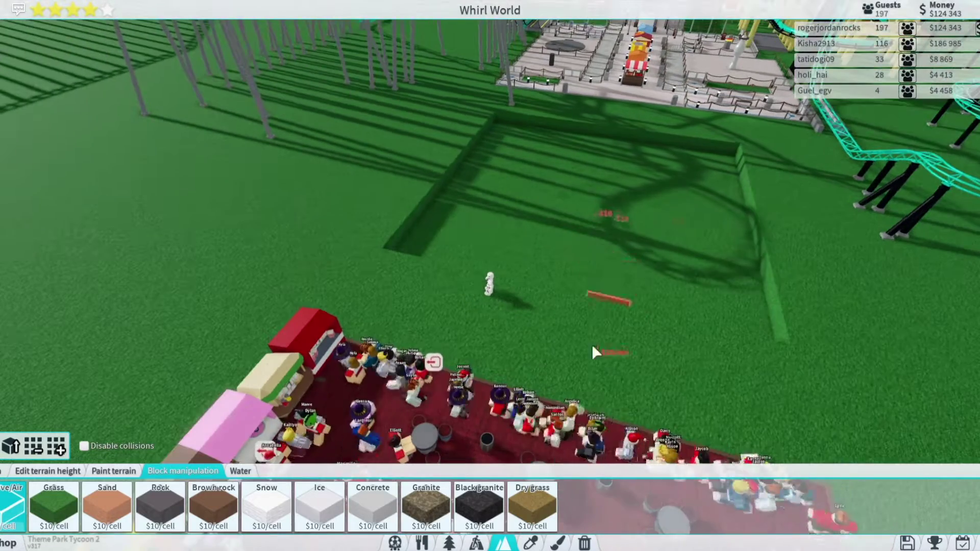
left_click(239, 471)
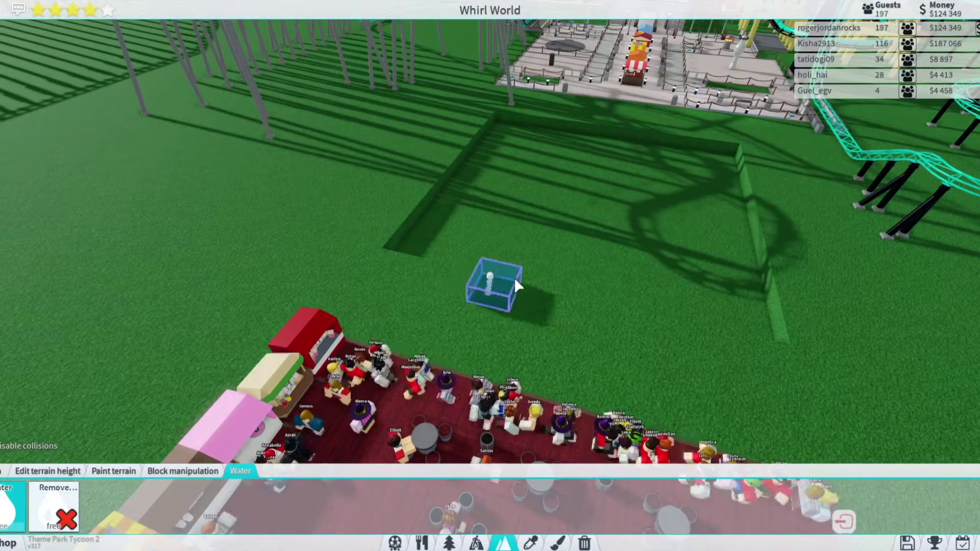
left_click(570, 228)
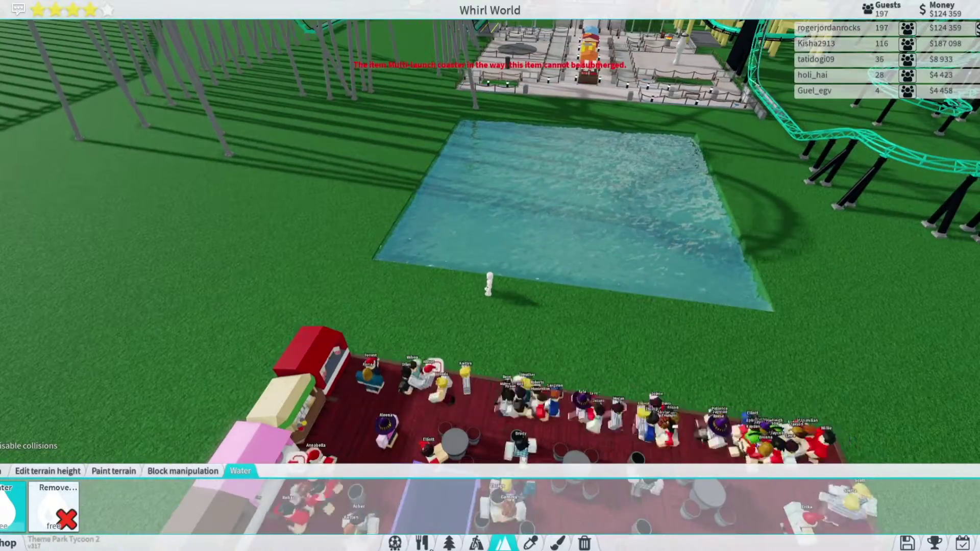
Place a Swan boats station from the water rides onto the new pond.
left_click(394, 542)
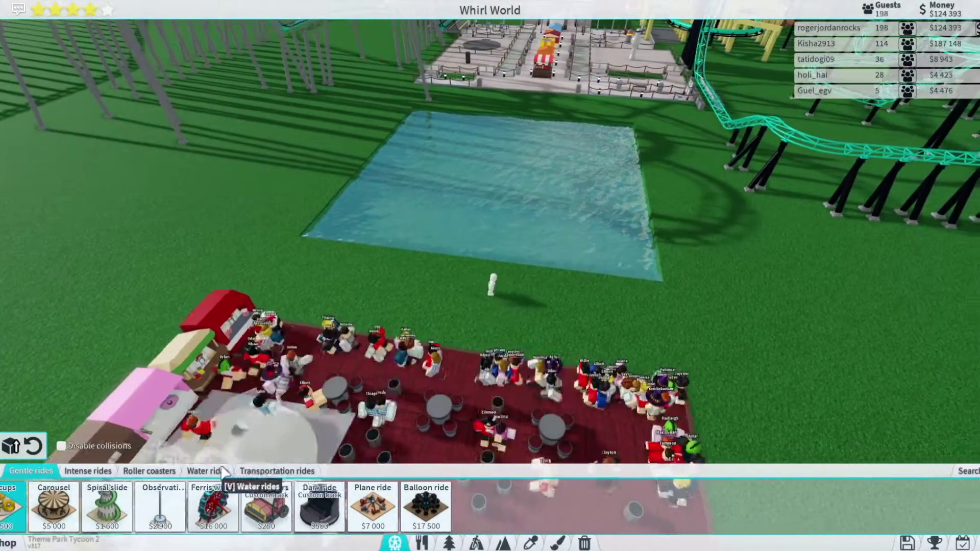
left_click(207, 470)
left_click(106, 505)
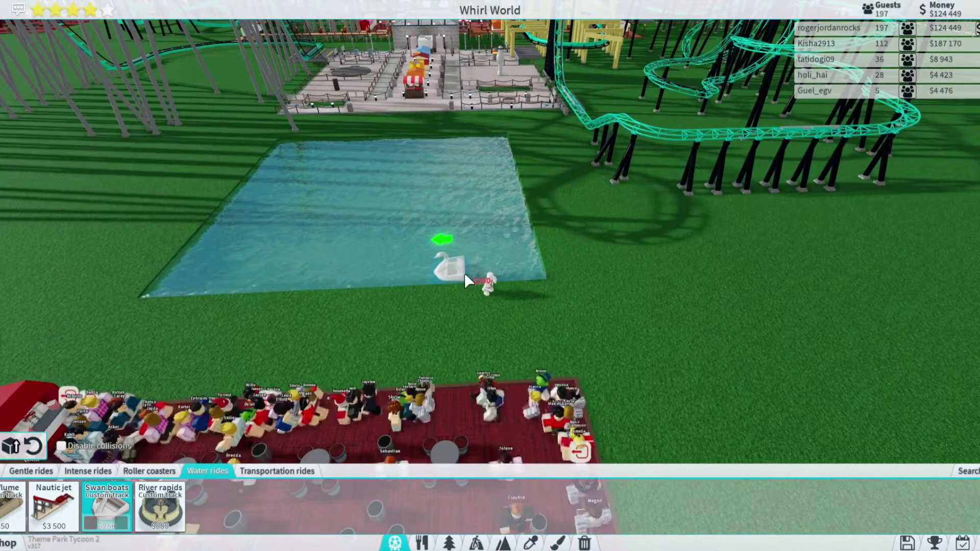
left_click(450, 267)
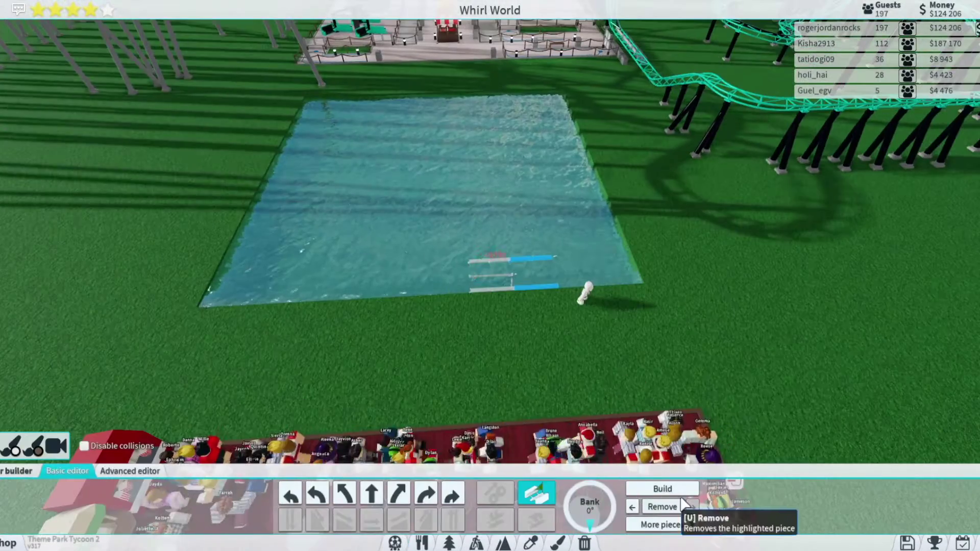
Build the first straight and right-curve track pieces out from the station.
left_click(665, 488)
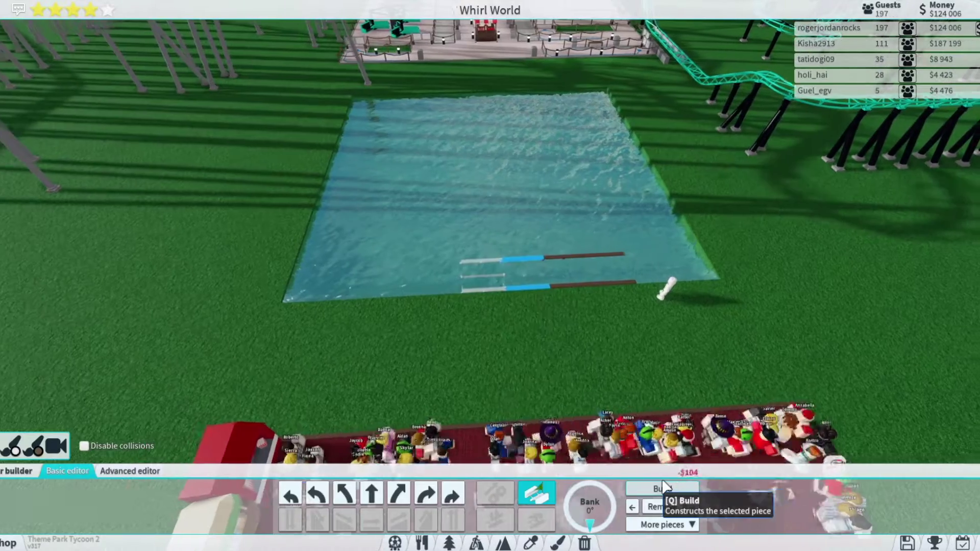
left_click(375, 494)
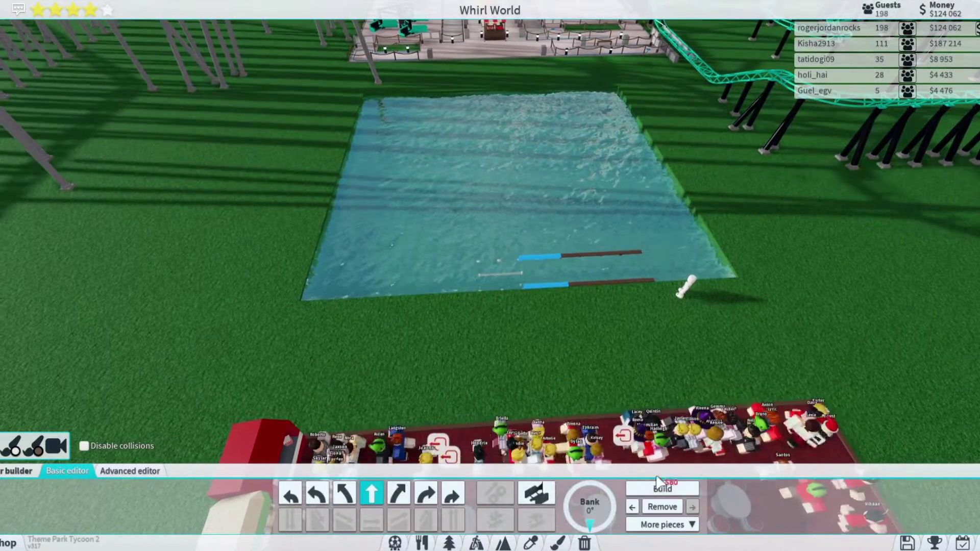
left_click(669, 488)
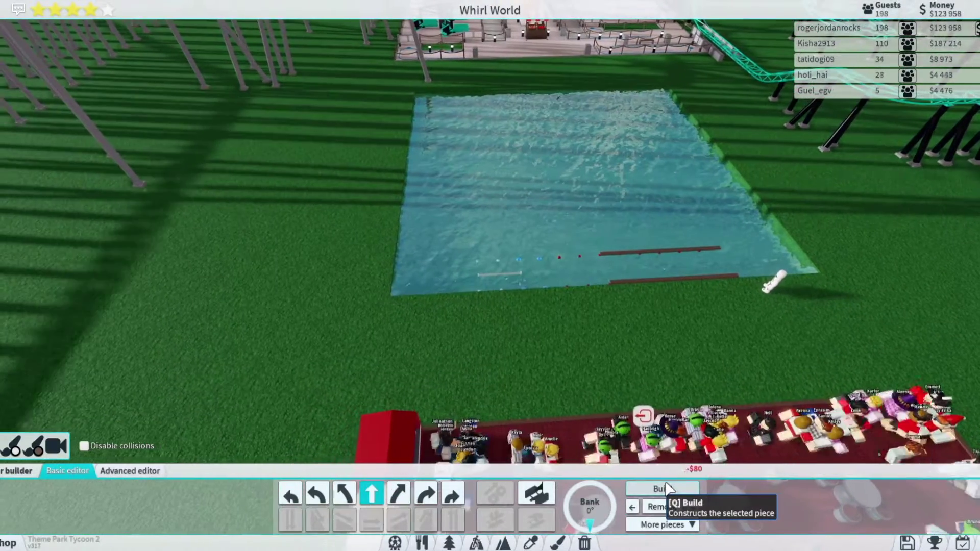
left_click(659, 525)
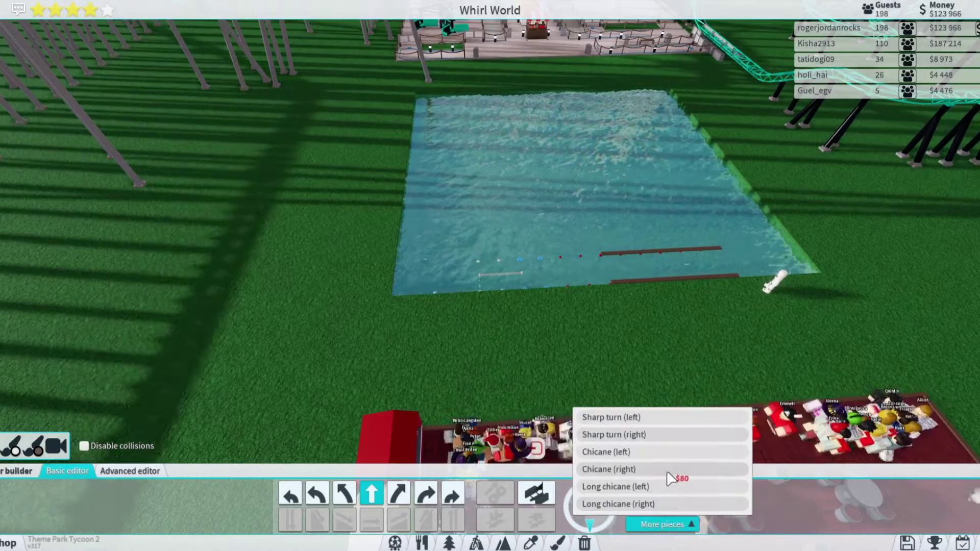
left_click(665, 524)
left_click(453, 494)
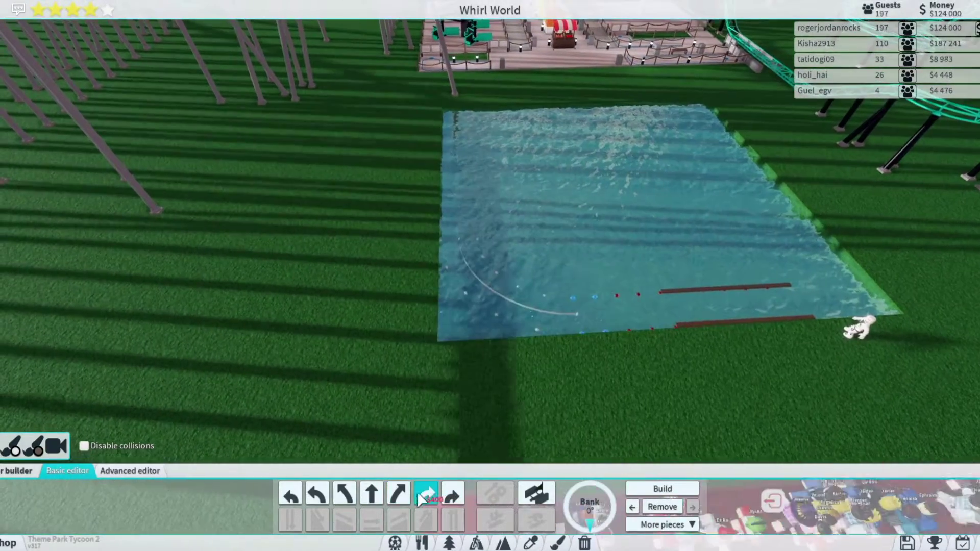
left_click(402, 494)
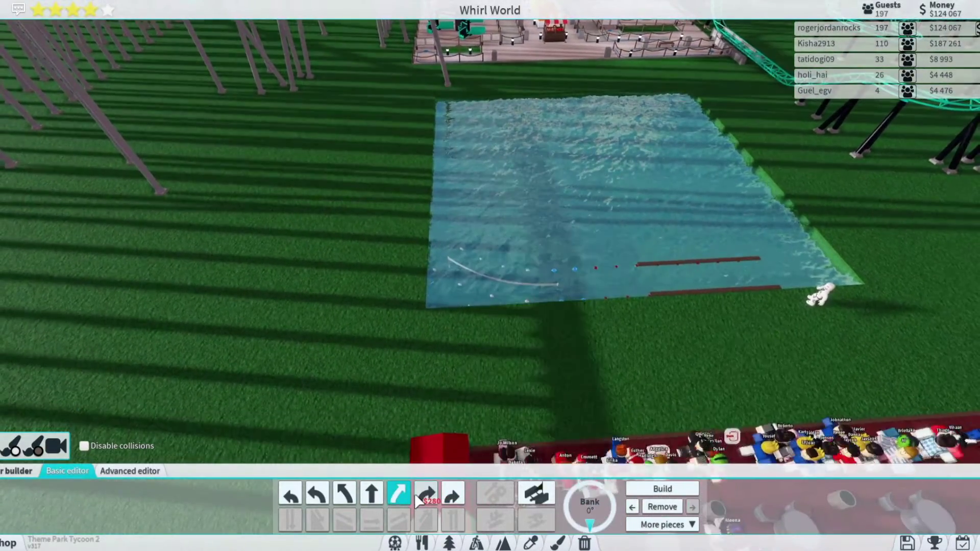
left_click(435, 493)
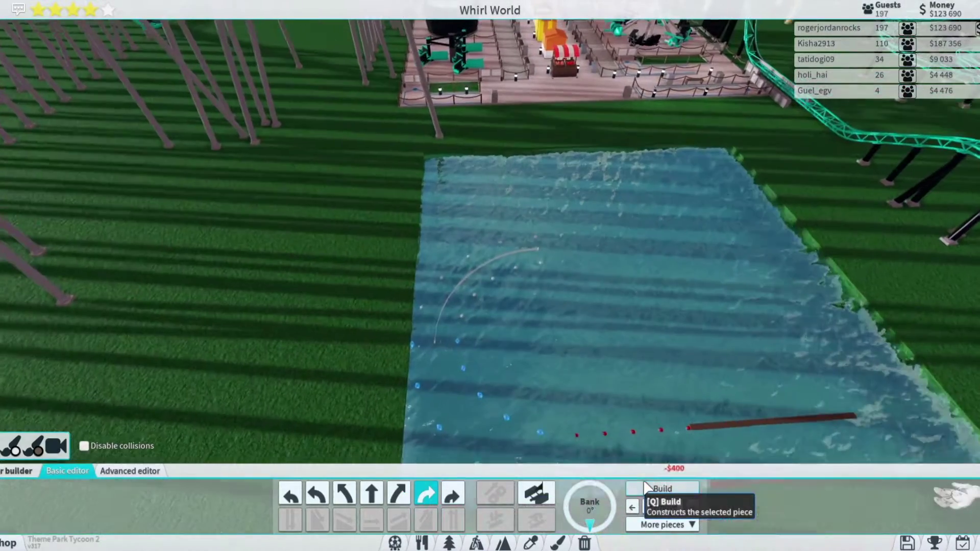
left_click(646, 488)
Add another straight piece and a right curve around the pond corner.
left_click(371, 494)
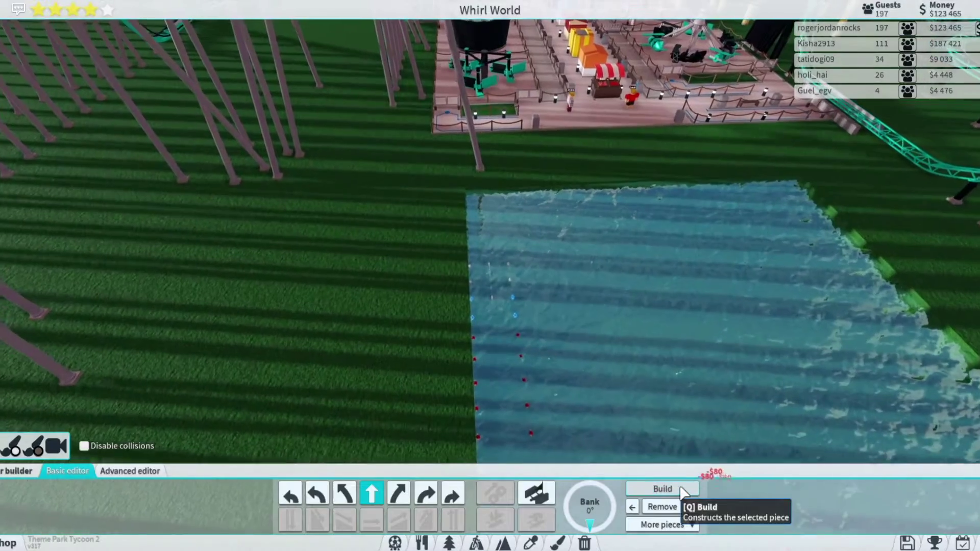
left_click(426, 493)
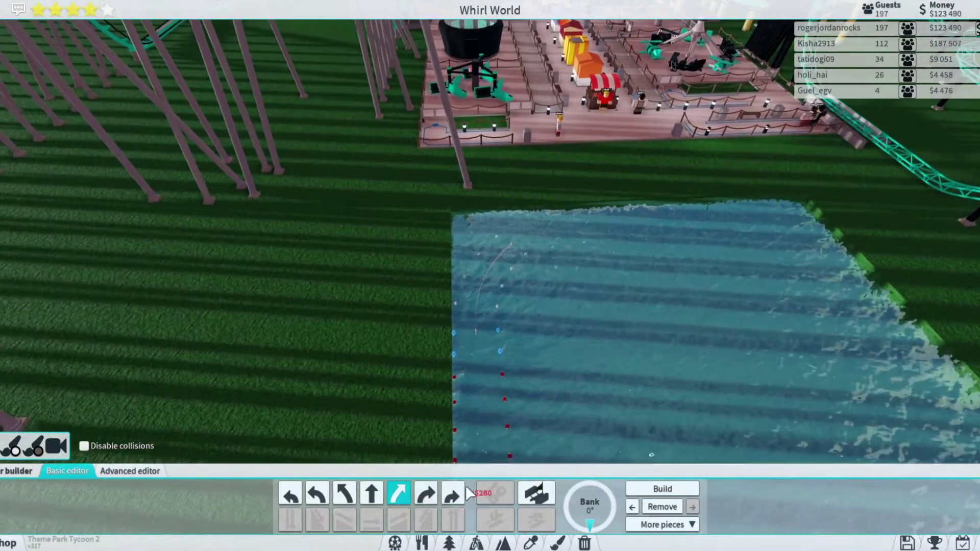
left_click(372, 493)
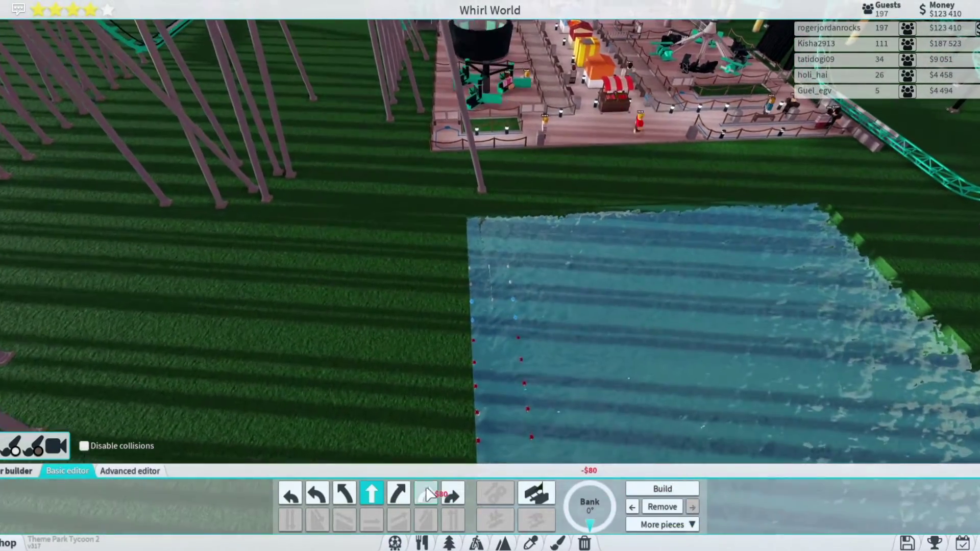
left_click(426, 494)
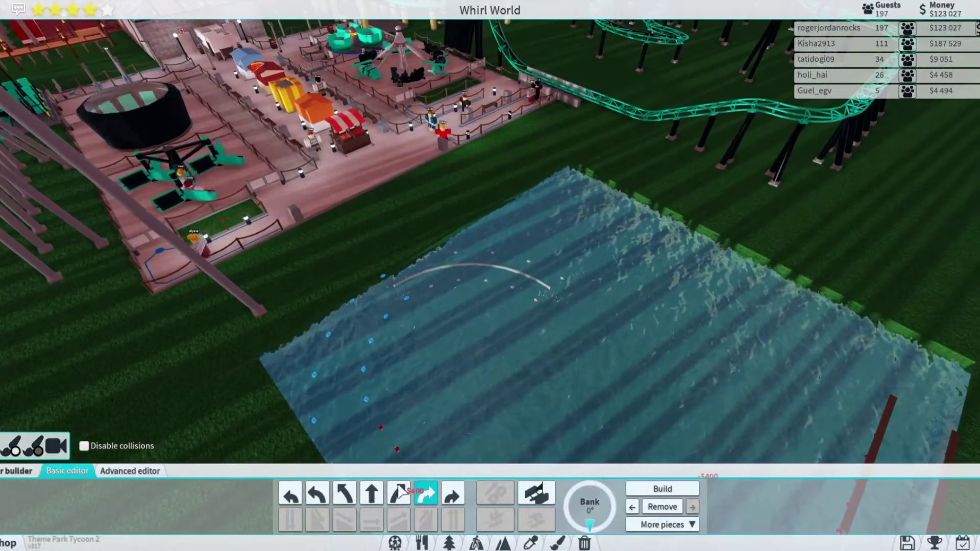
left_click(371, 493)
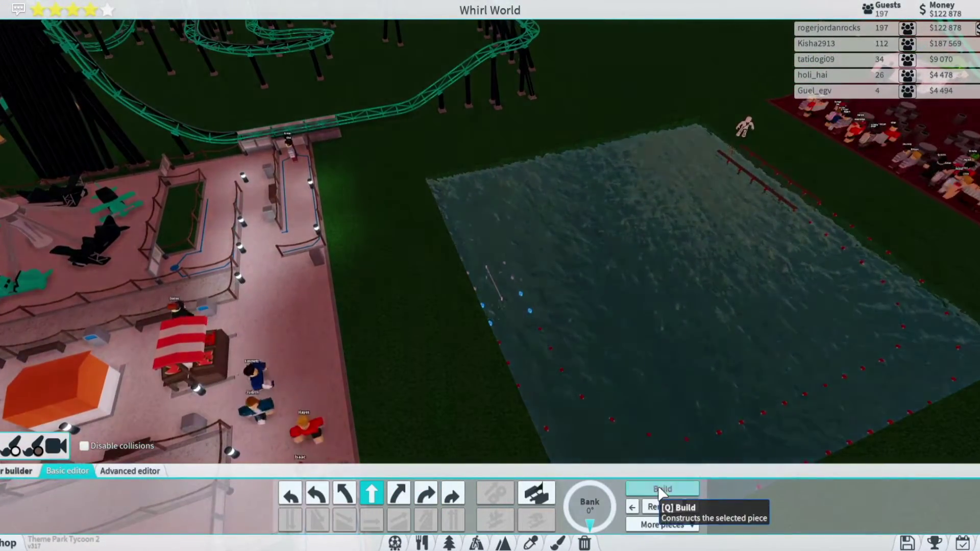
left_click(662, 492)
left_click(426, 494)
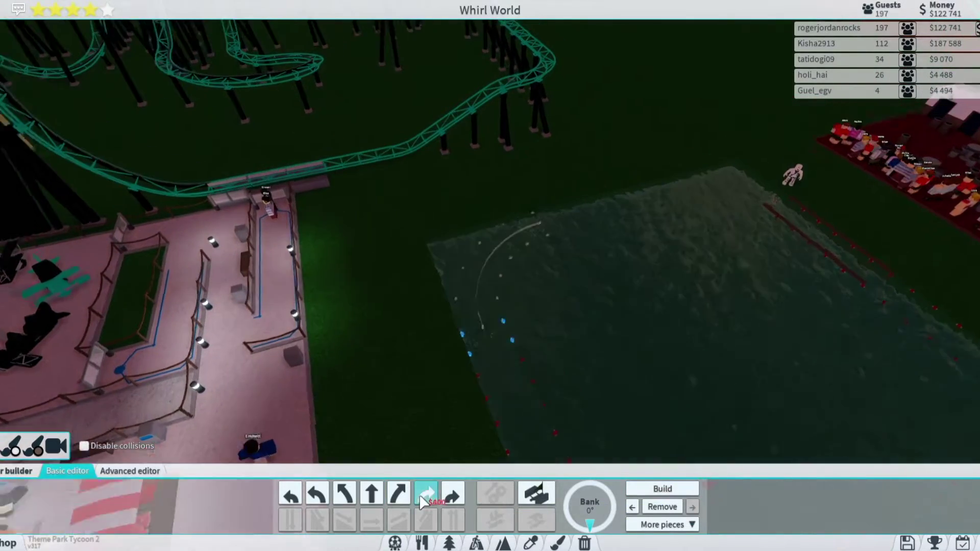
left_click(648, 490)
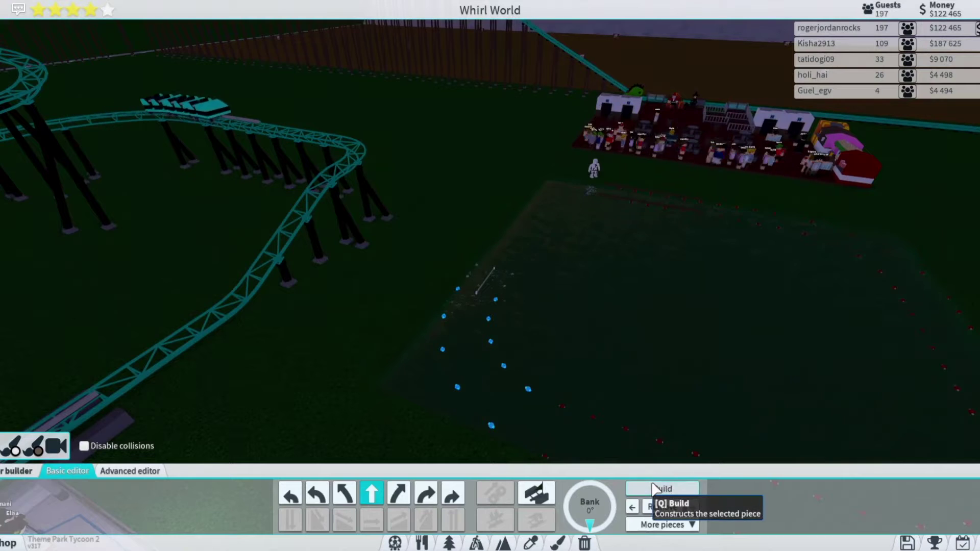
Add the final straight and right-curve pieces to close the swan boat loop.
left_click(451, 494)
left_click(400, 487)
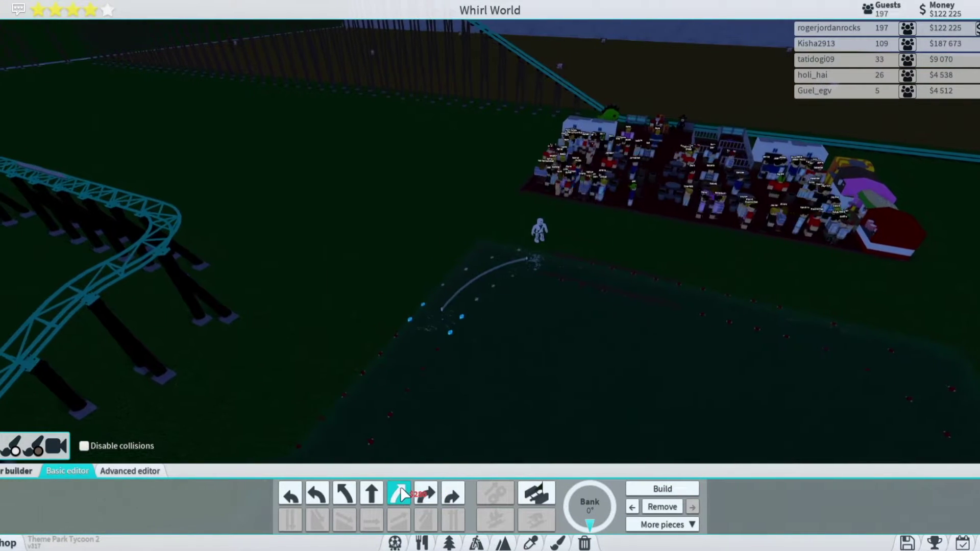
left_click(394, 498)
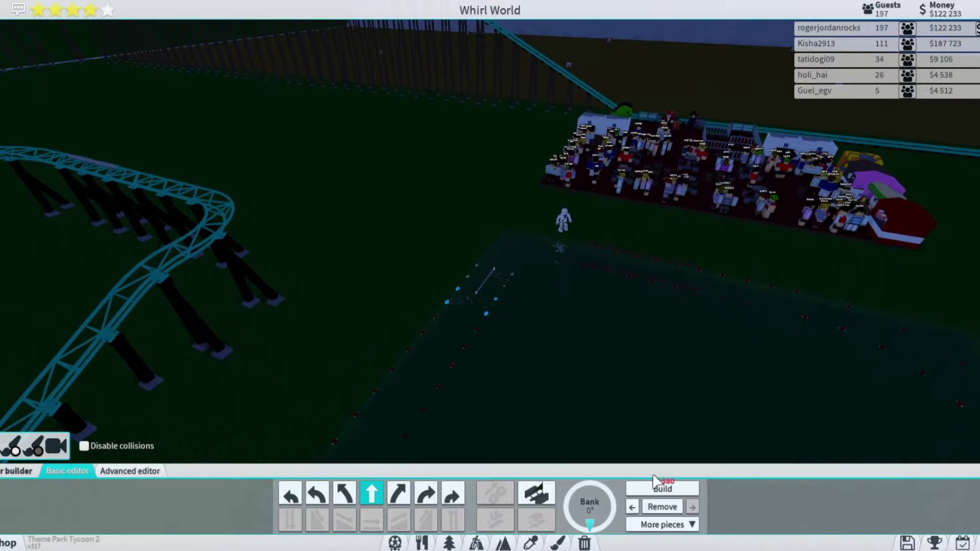
left_click(642, 489)
left_click(452, 493)
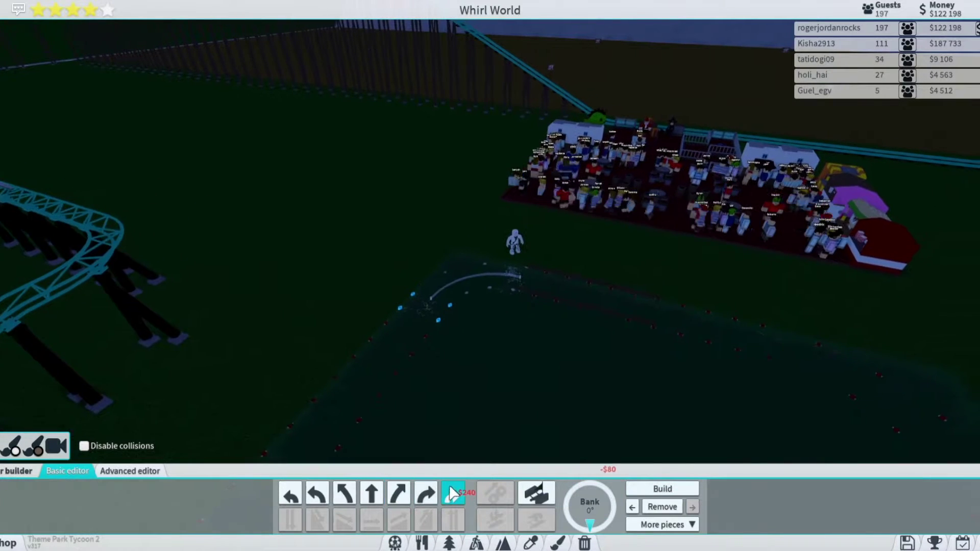
left_click(645, 488)
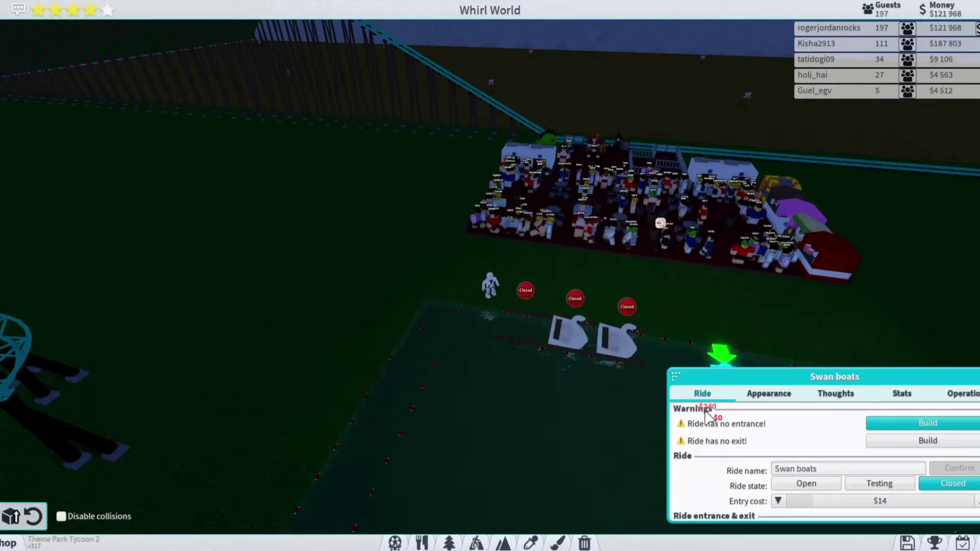
Place the Swan boats entrance and exit side by side next to the station.
key("Left")
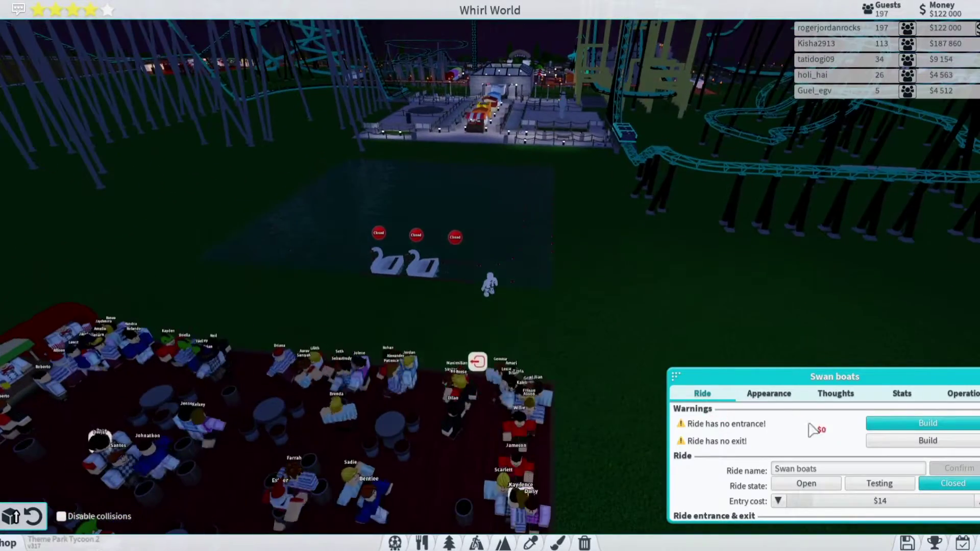
scroll(886, 492, "down", 5)
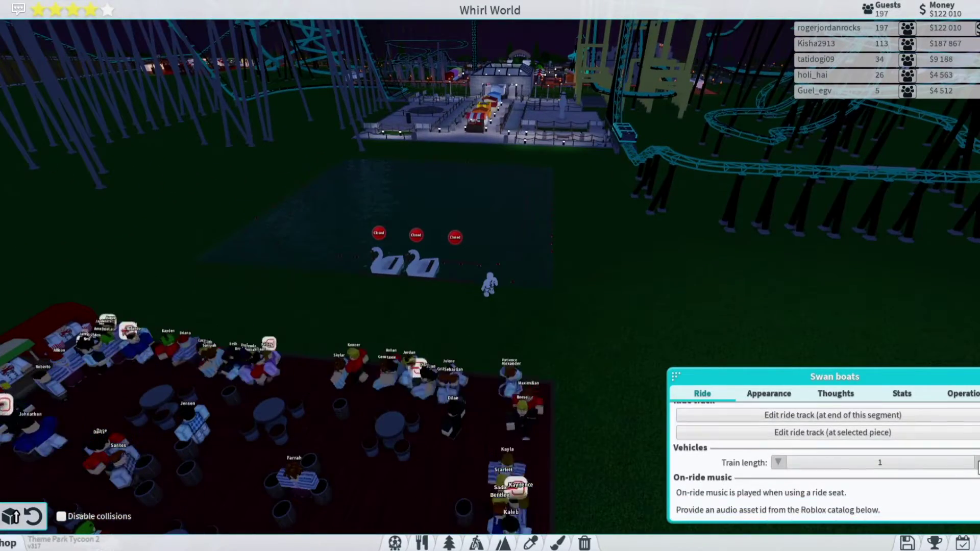
key("Right")
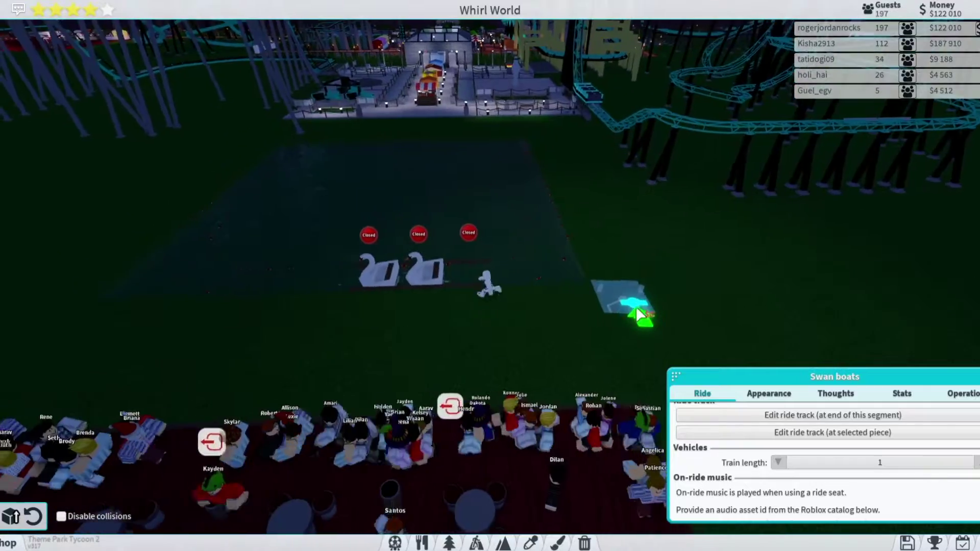
scroll(861, 430, "up", 5)
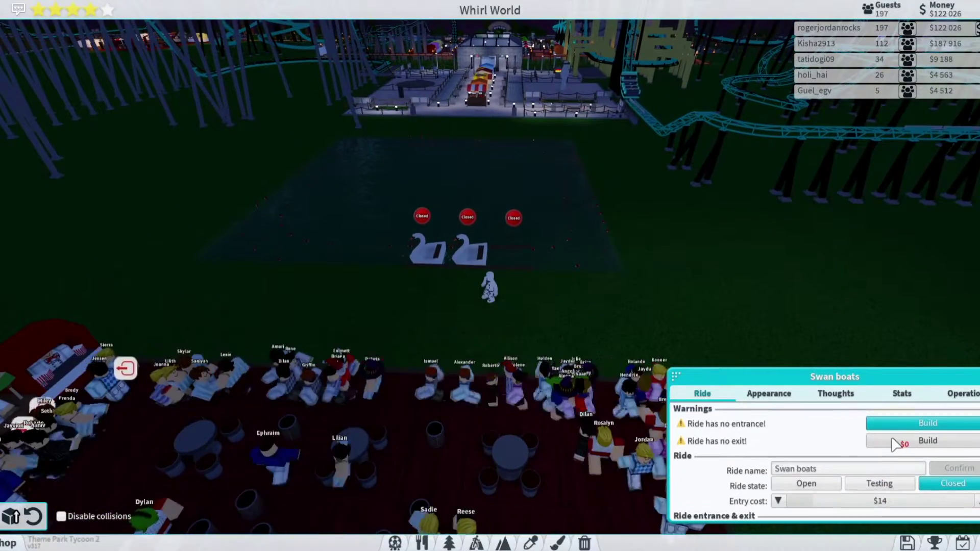
left_click(888, 424)
key("Left")
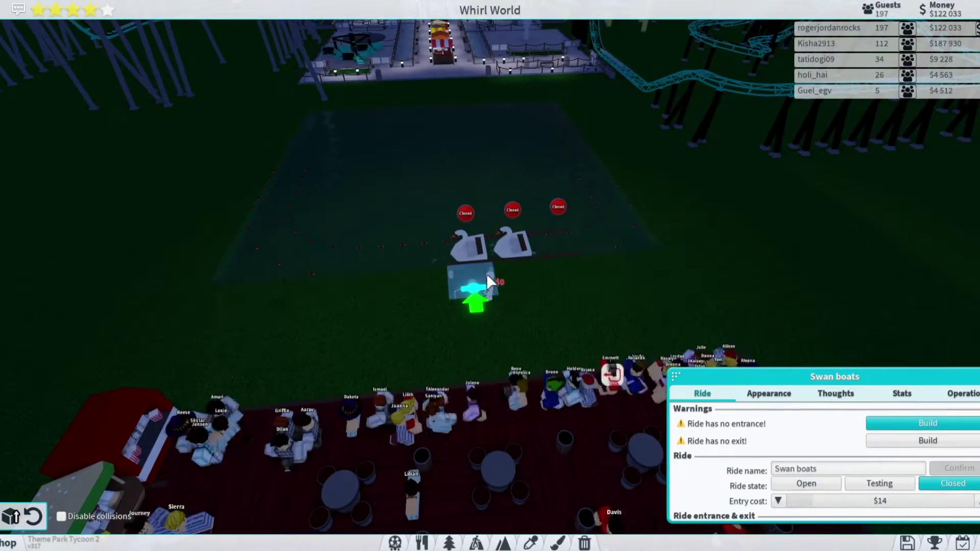
left_click(487, 274)
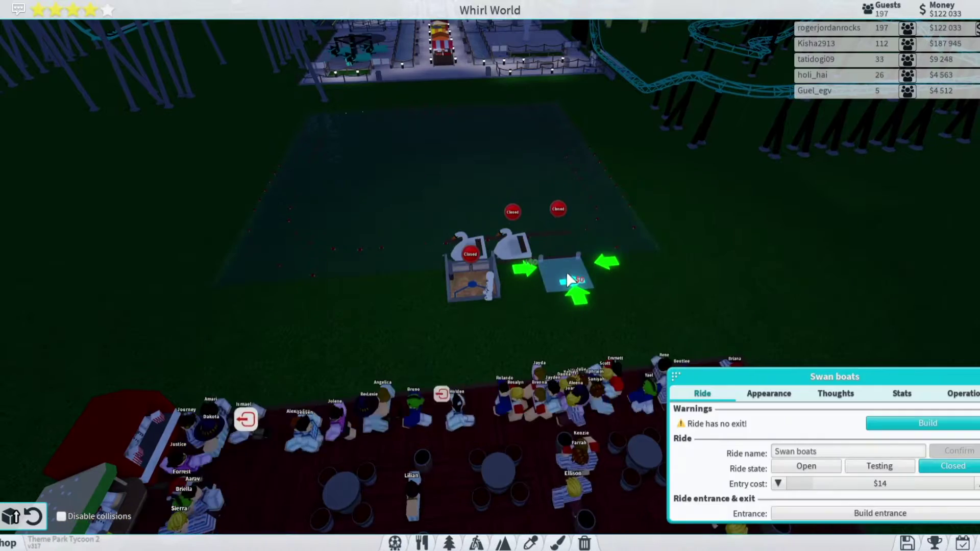
left_click(563, 279)
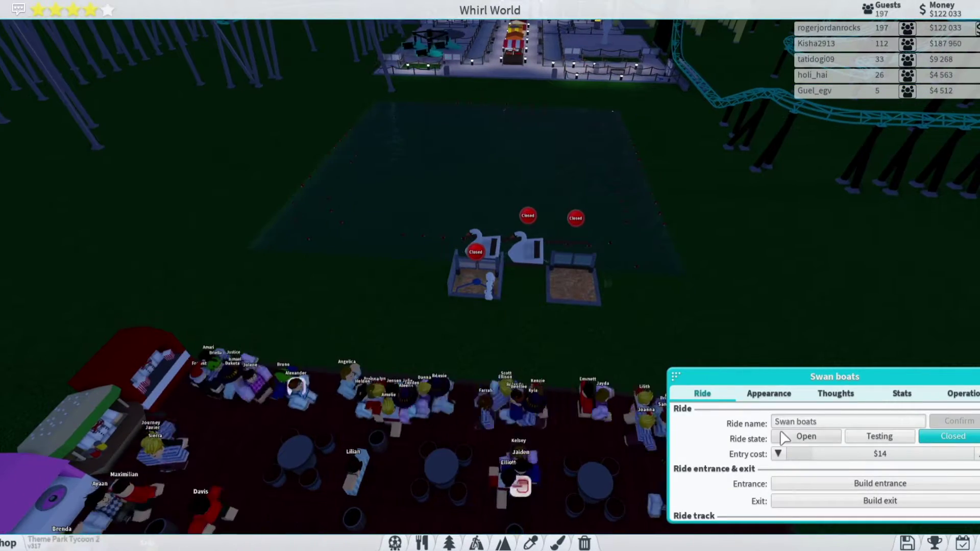
left_click(795, 436)
Repaint the entire swan boat track with new Color 1 and Color 2 choices.
left_click(756, 395)
left_click(929, 429)
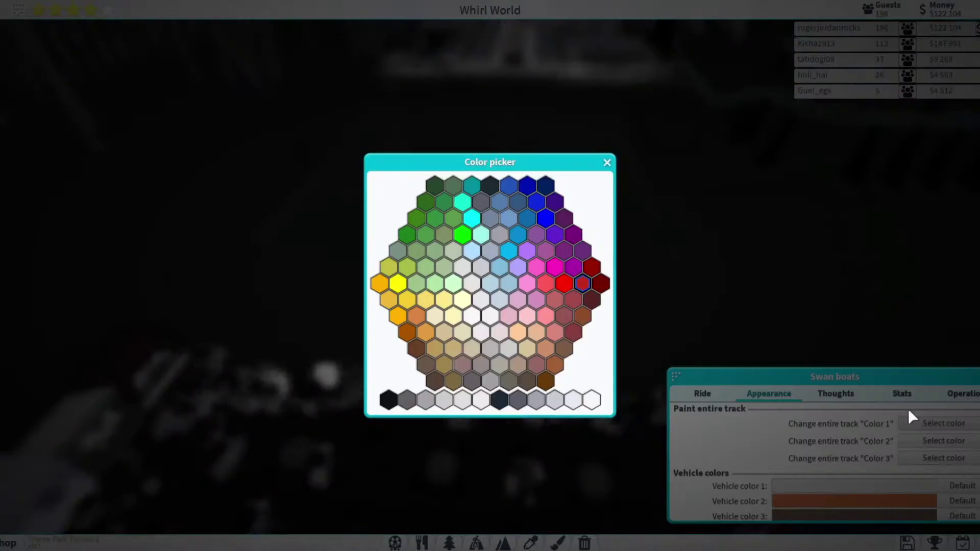
left_click(444, 202)
left_click(610, 304)
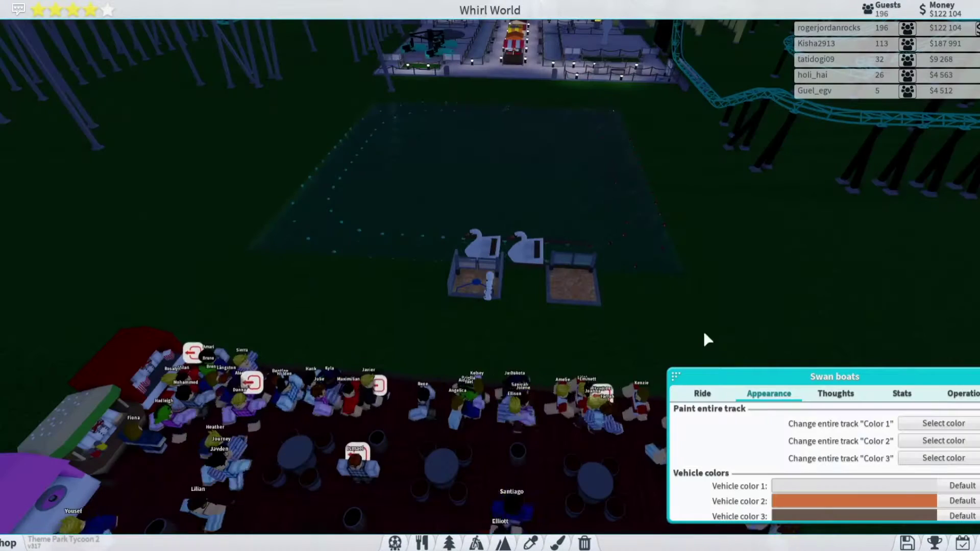
left_click(911, 442)
left_click(482, 340)
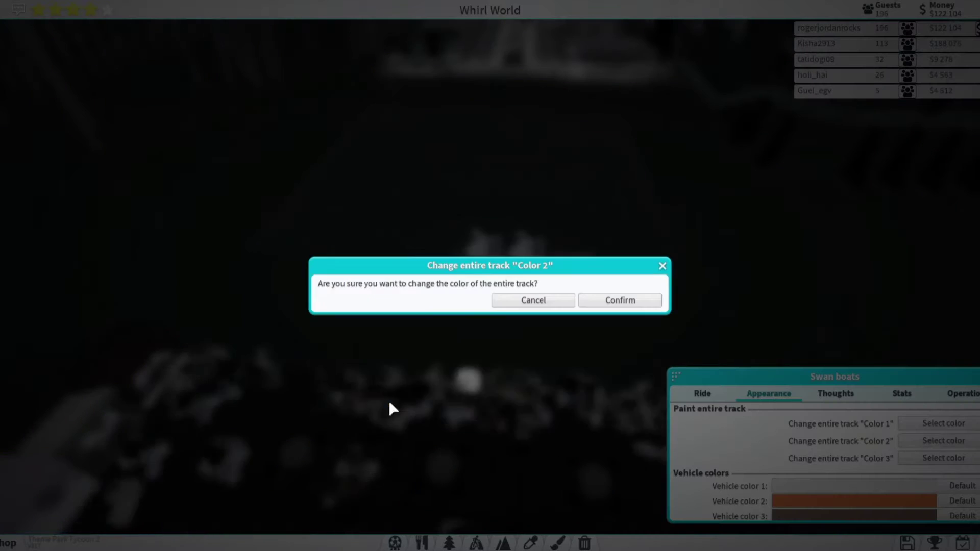
left_click(615, 303)
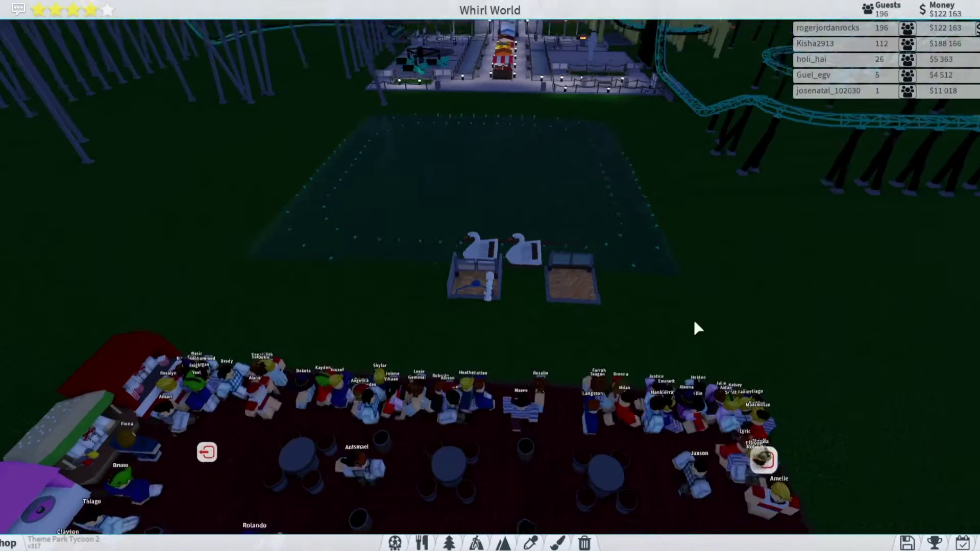
left_click(476, 542)
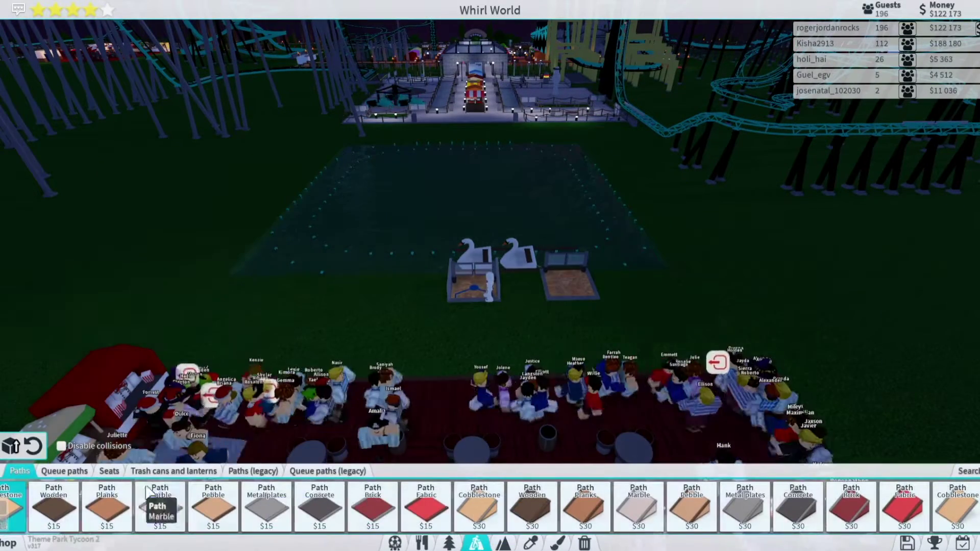
Lay a fabric queue path below the entrance and a brick path strip from the exit.
left_click(64, 487)
key("q")
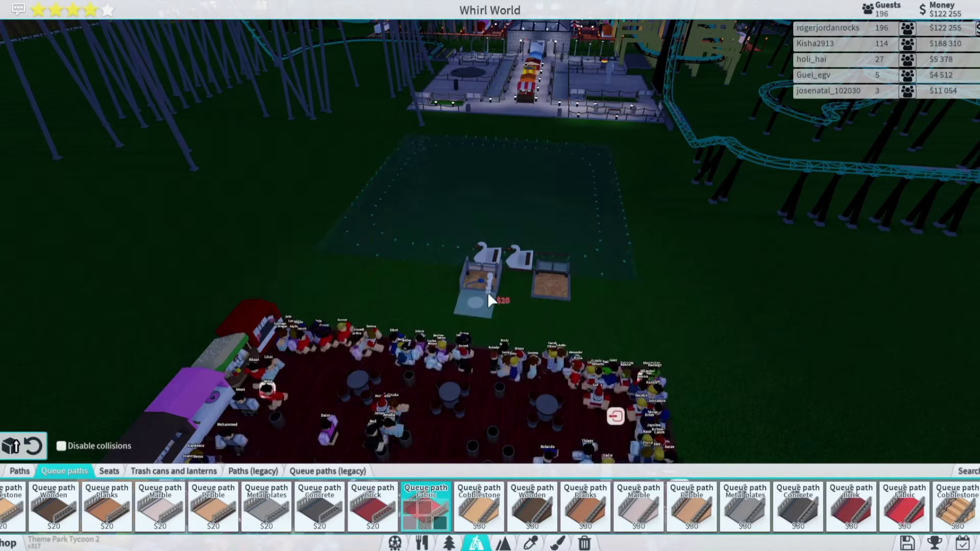
left_click_drag(488, 291, 471, 324)
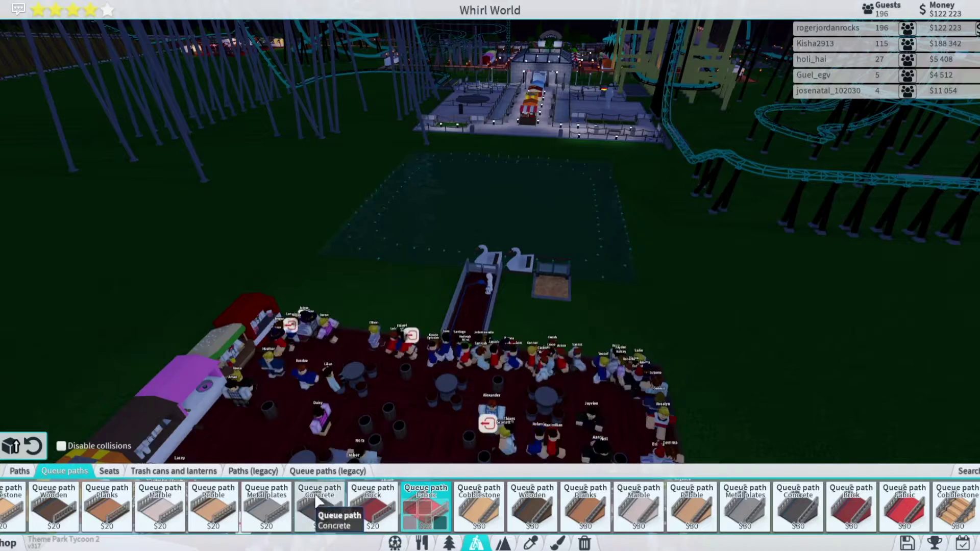
left_click(18, 471)
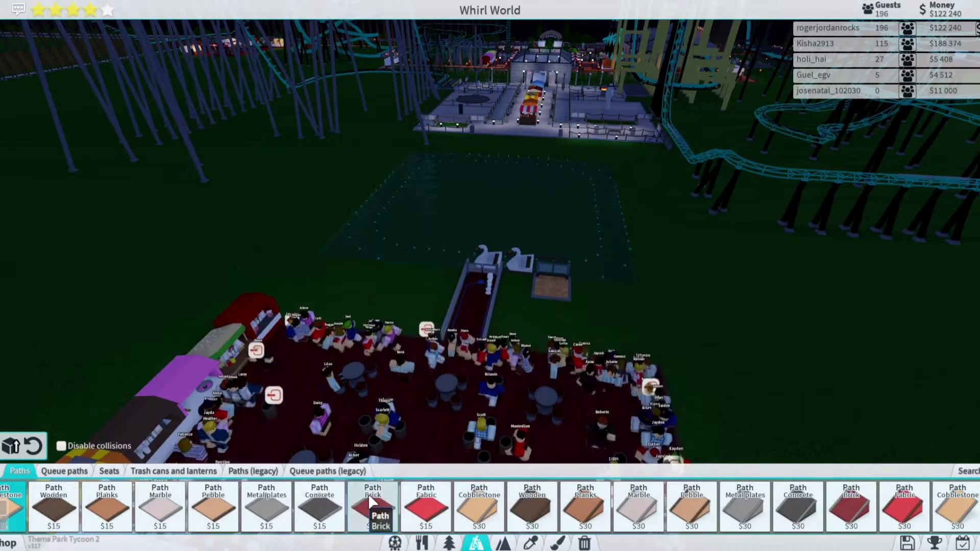
left_click_drag(572, 301, 561, 315)
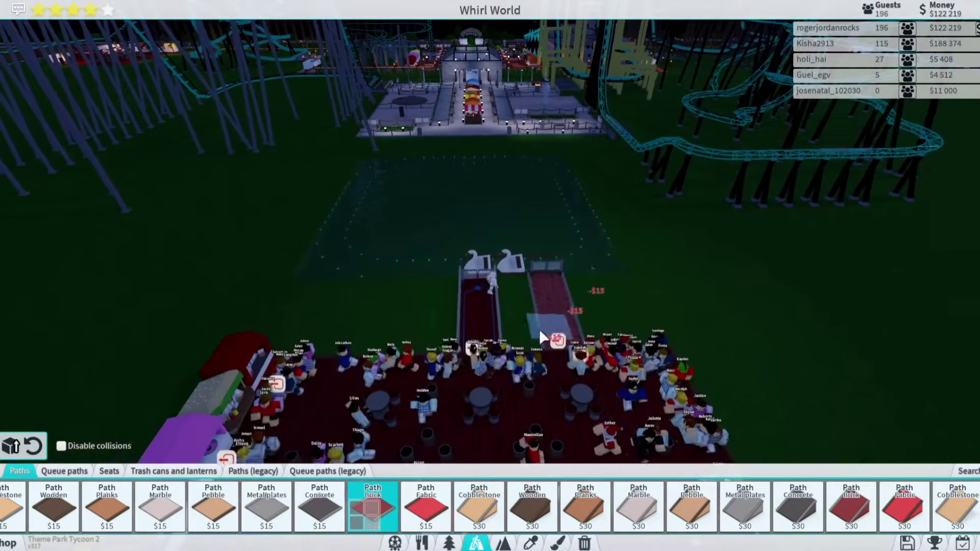
Add a fabric path strip toward the pond and demolish the extra path tiles.
left_click(584, 542)
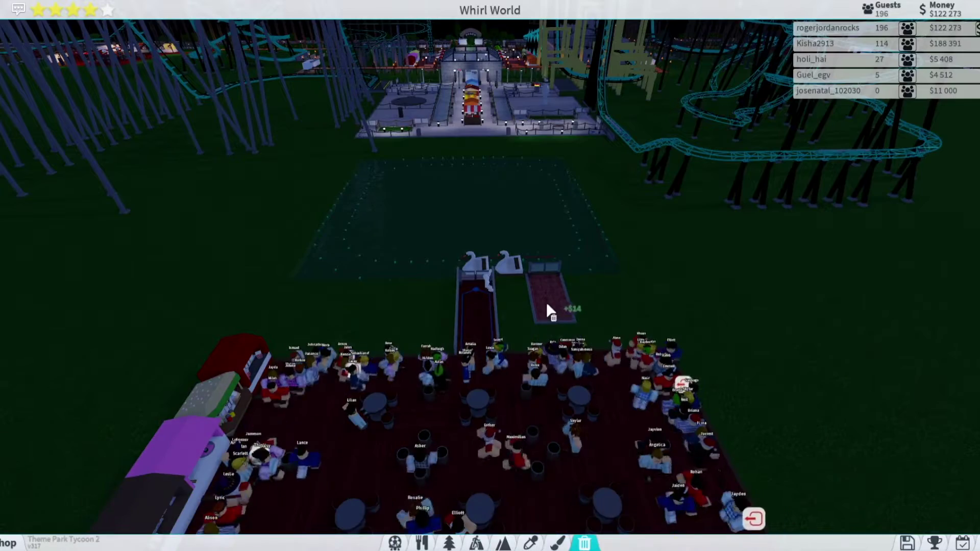
left_click(477, 542)
left_click(426, 505)
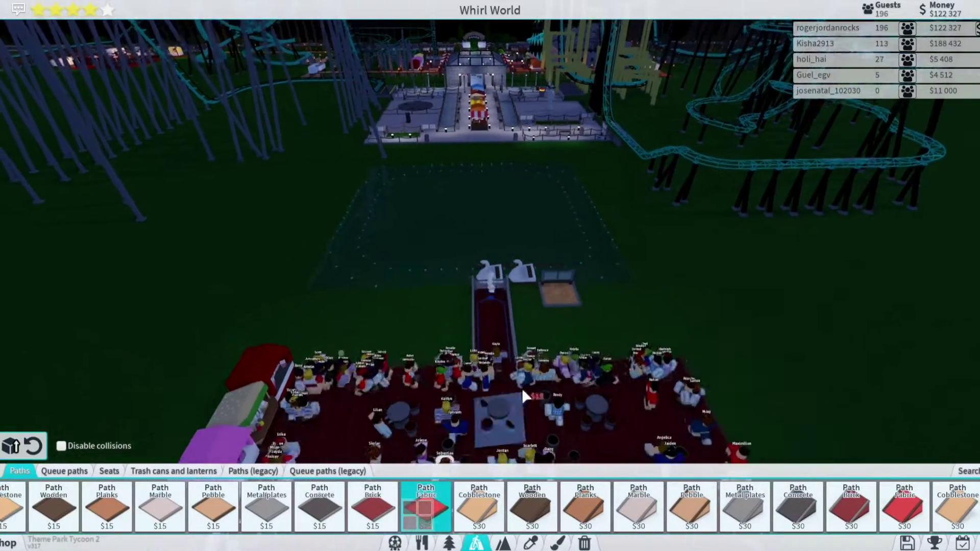
key("Left")
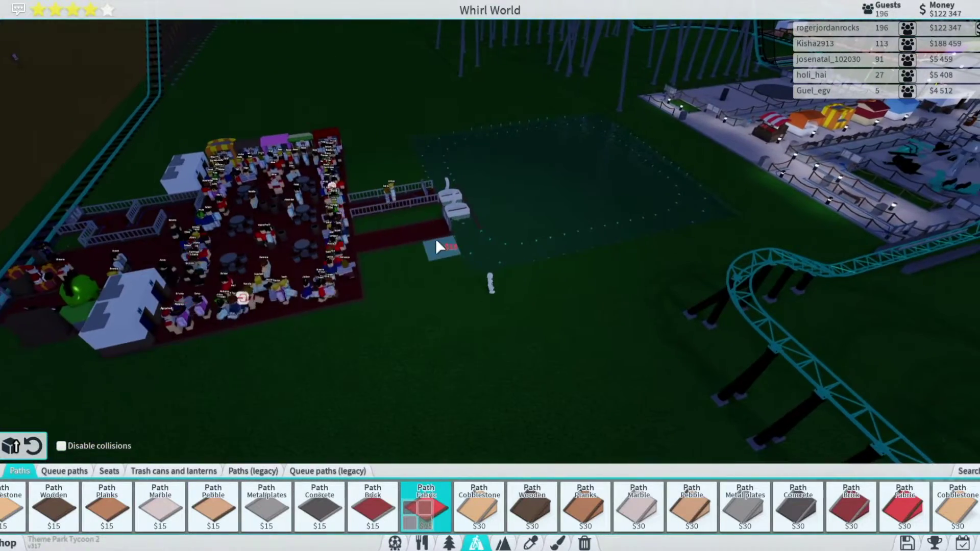
left_click_drag(435, 239, 464, 275)
key("Left")
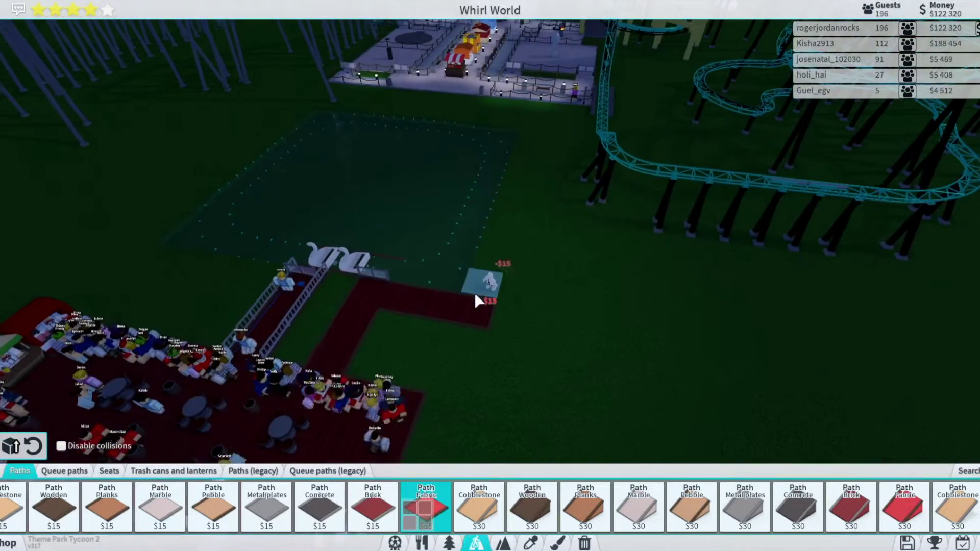
left_click(584, 542)
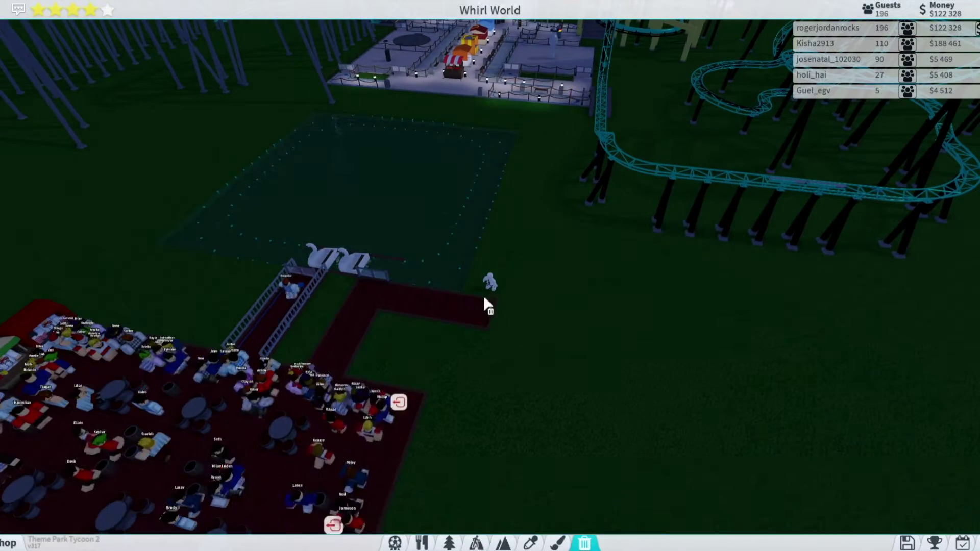
key("Right")
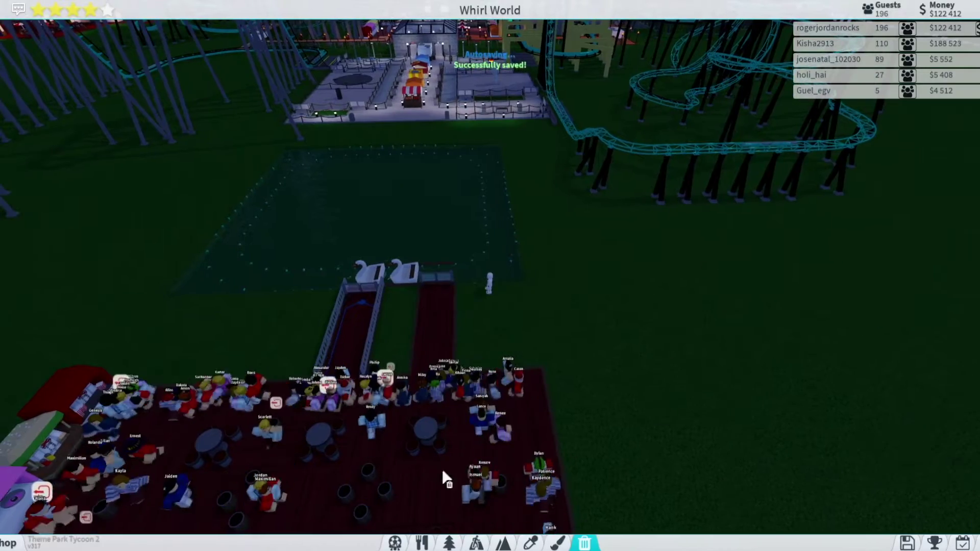
left_click(454, 546)
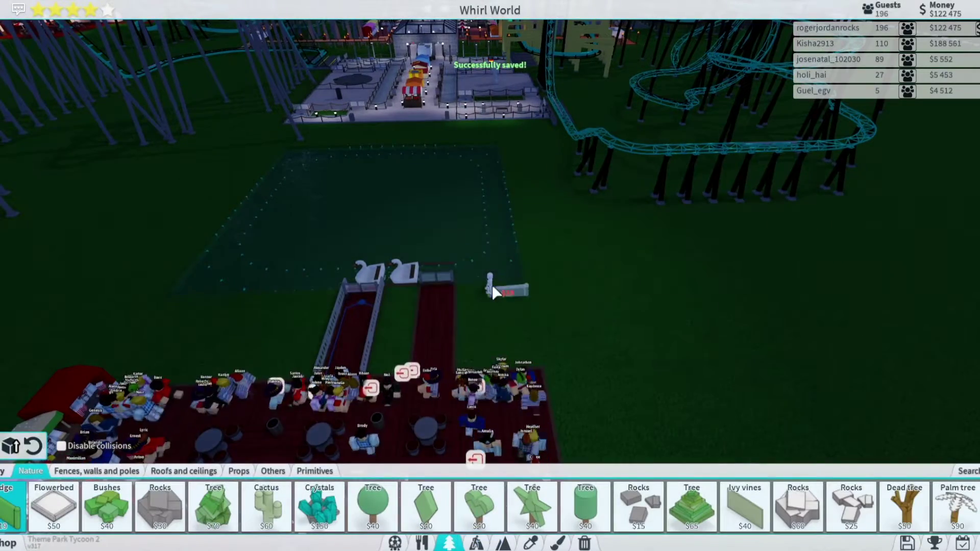
Browse the Fences, walls and poles and Roofs and ceilings categories, then search the scenery items.
key("Left")
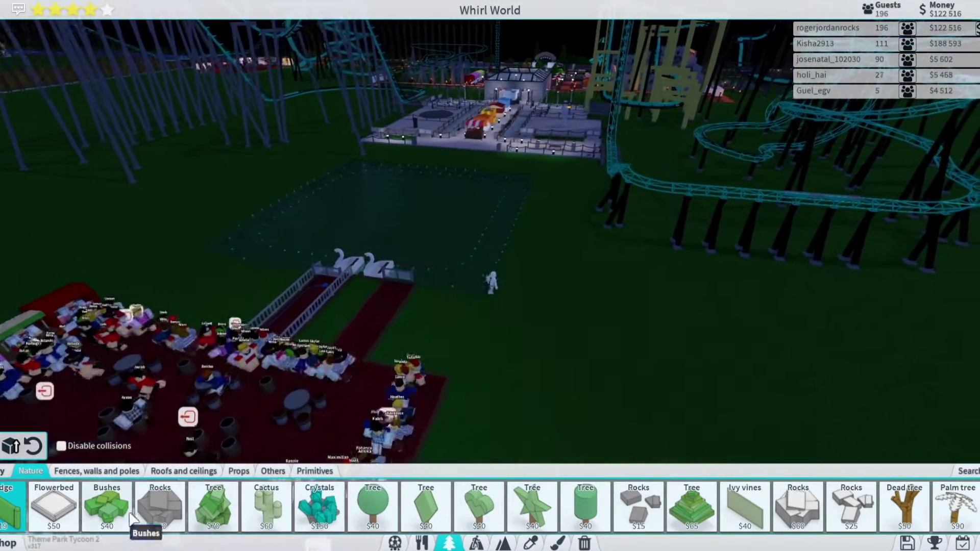
left_click(97, 471)
left_click(184, 471)
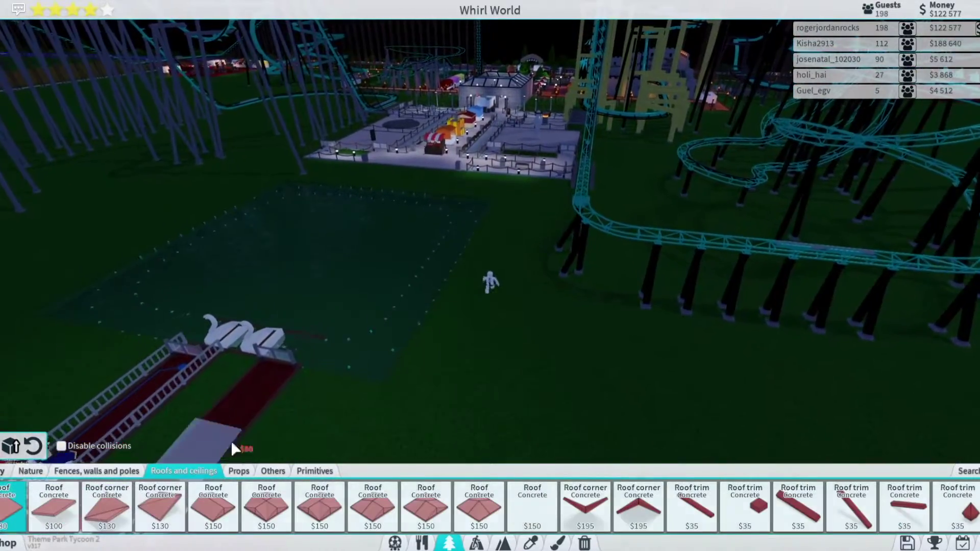
left_click(97, 471)
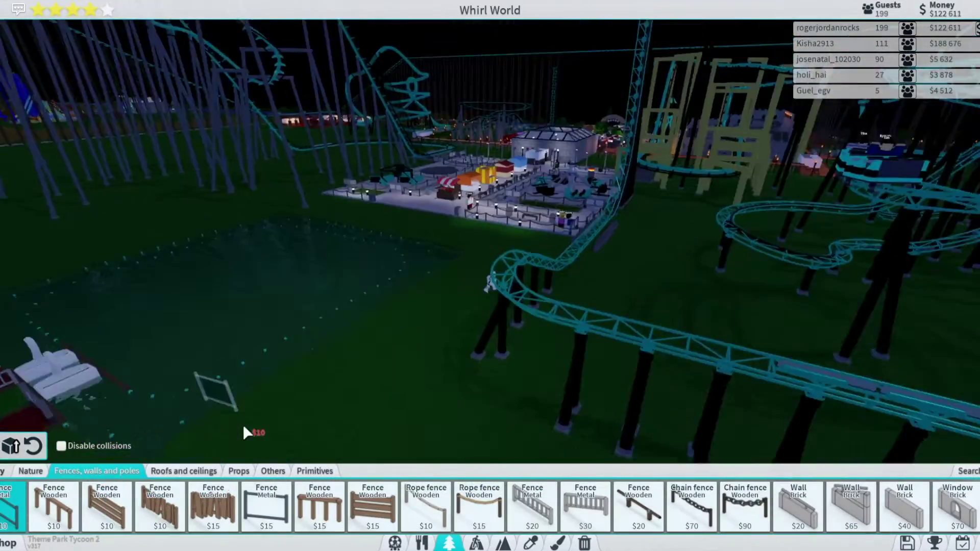
key("Left")
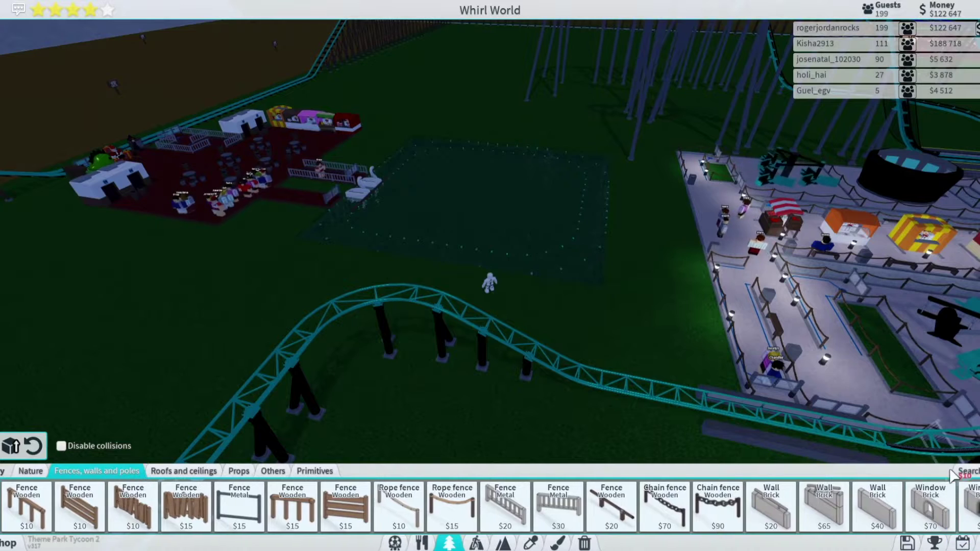
left_click(960, 471)
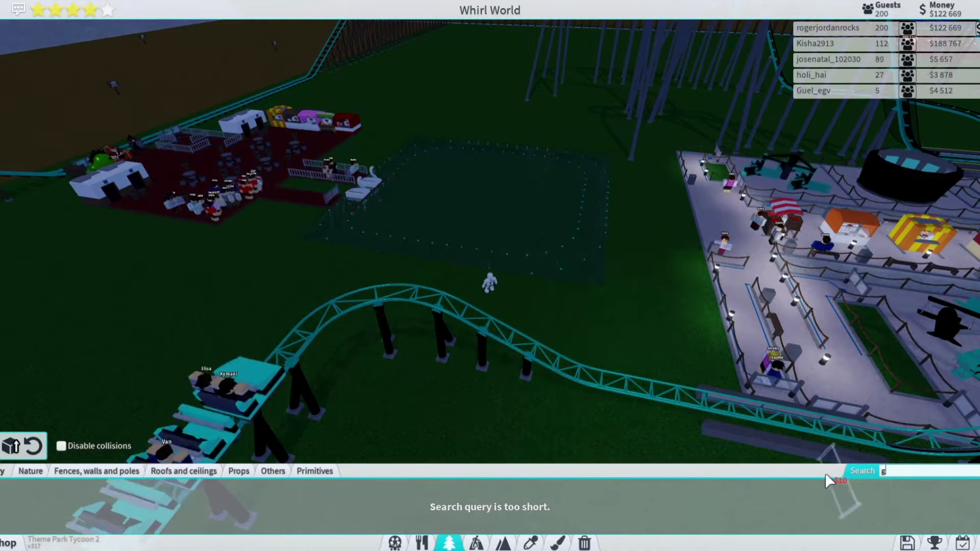
type("lass")
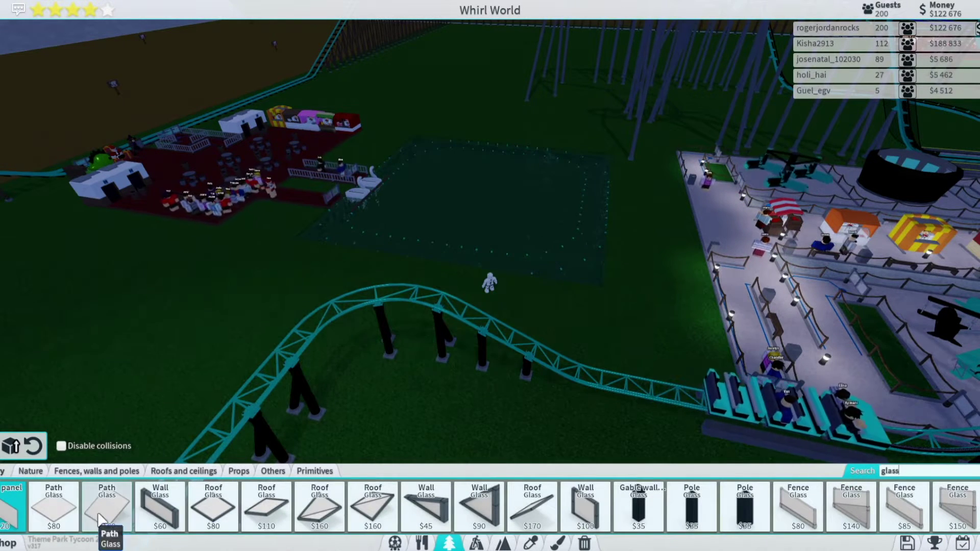
type("r")
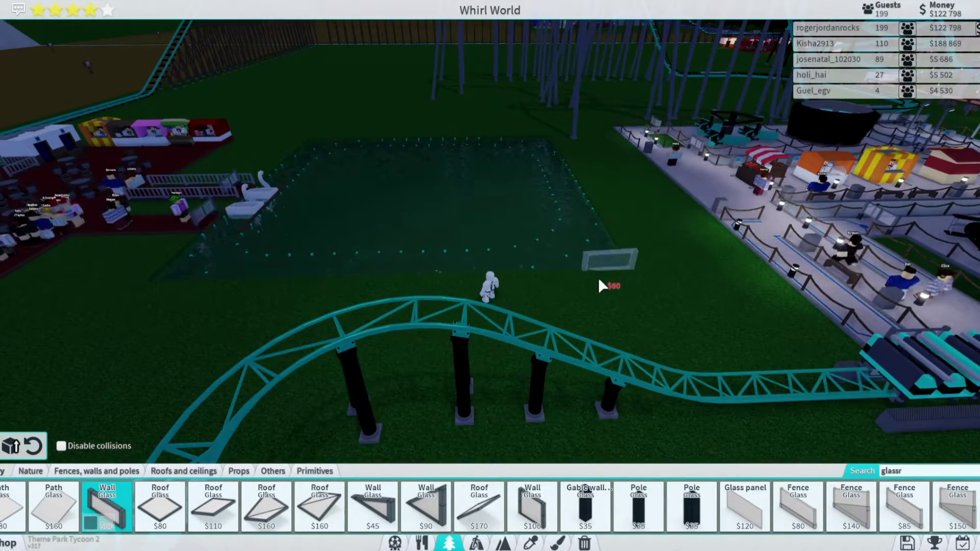
left_click(603, 268)
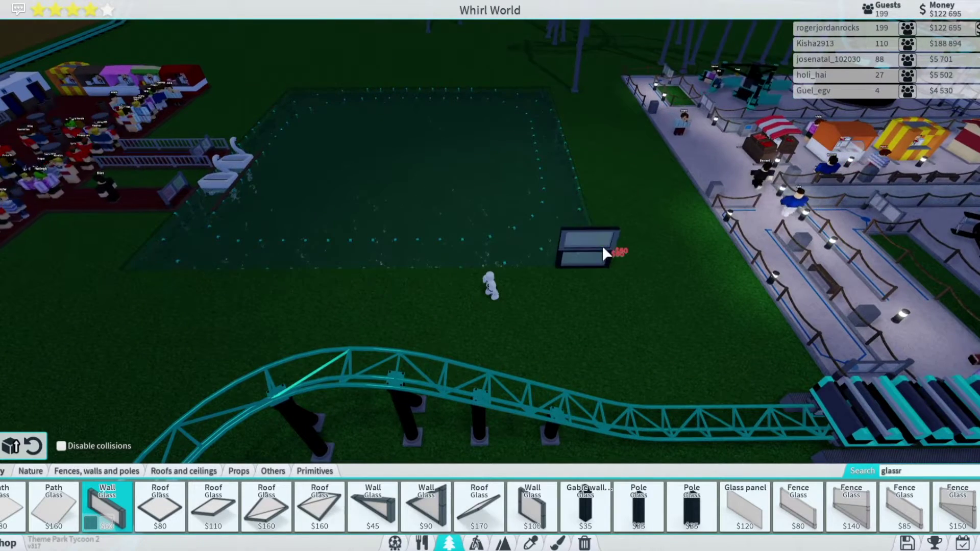
left_click(536, 262)
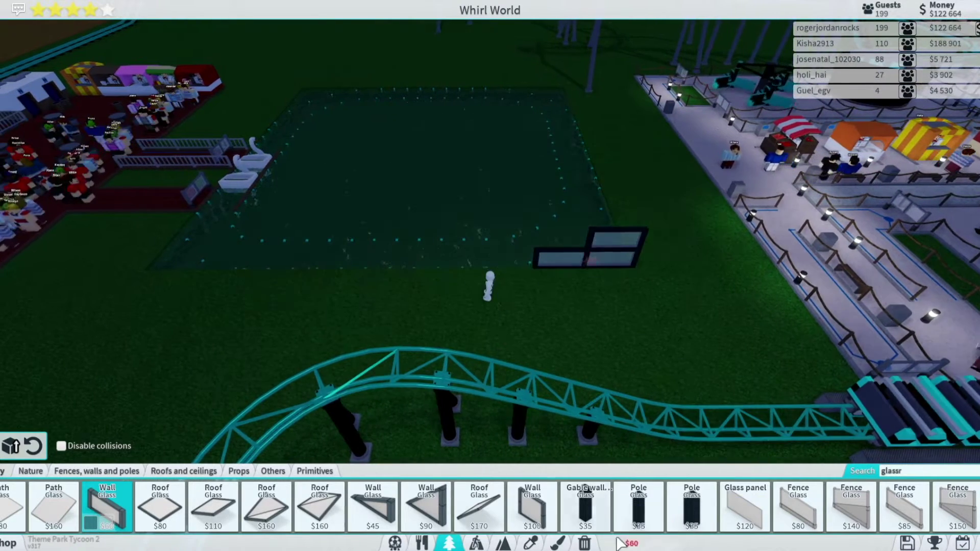
left_click(585, 543)
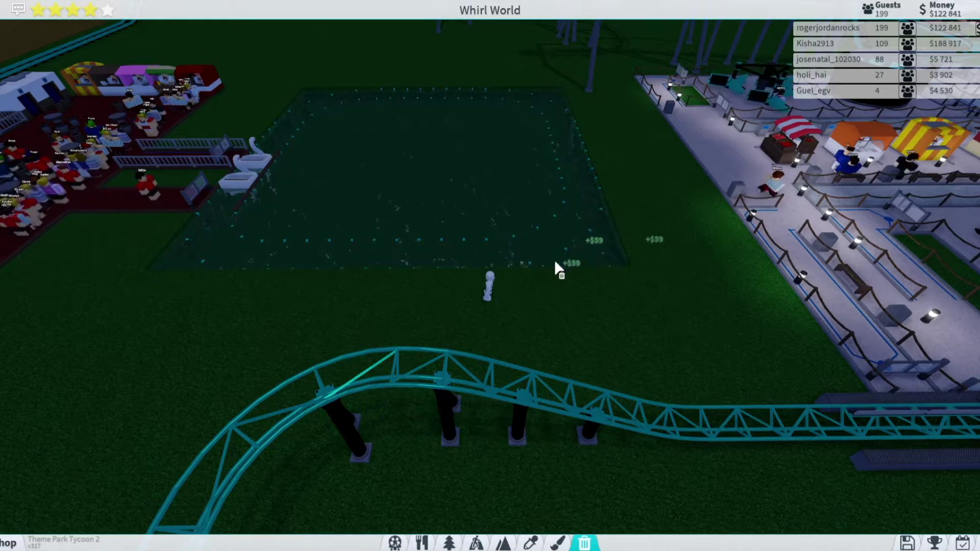
Switch to the Paths category and search its items for 'glass'.
left_click(502, 543)
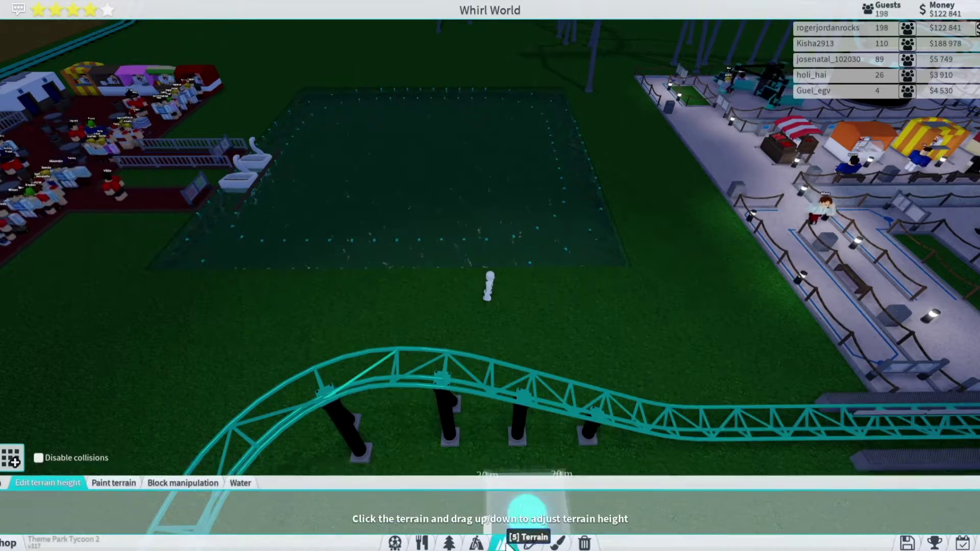
left_click(449, 543)
left_click(421, 543)
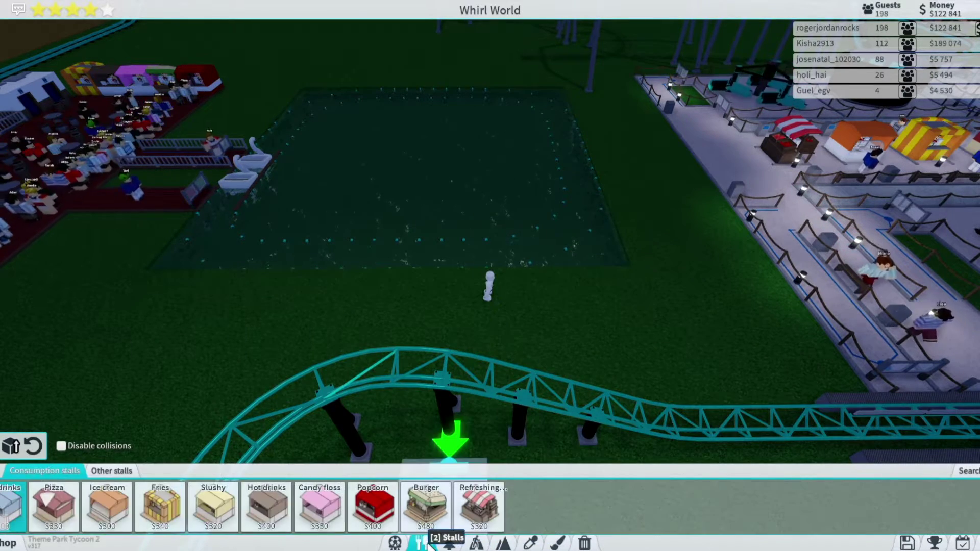
left_click(502, 543)
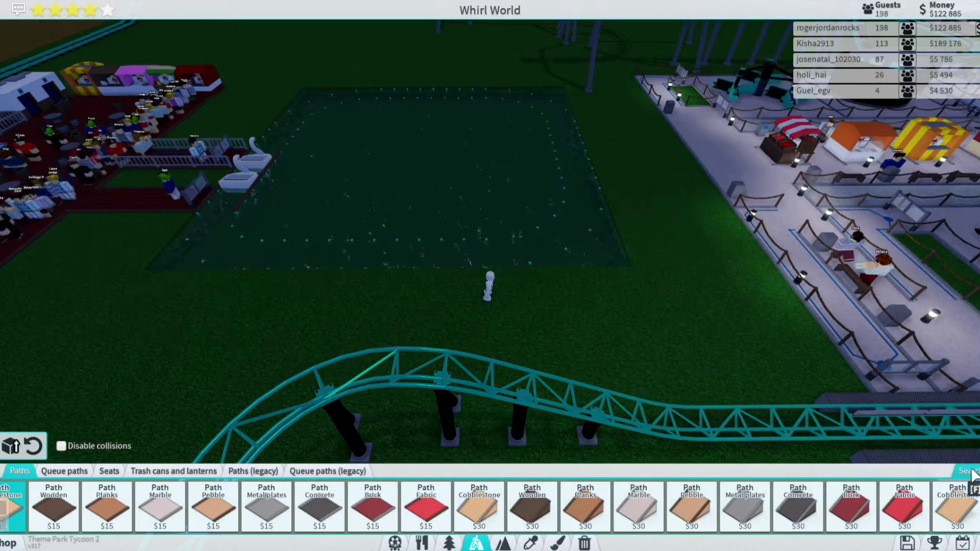
left_click(970, 472)
type("ss")
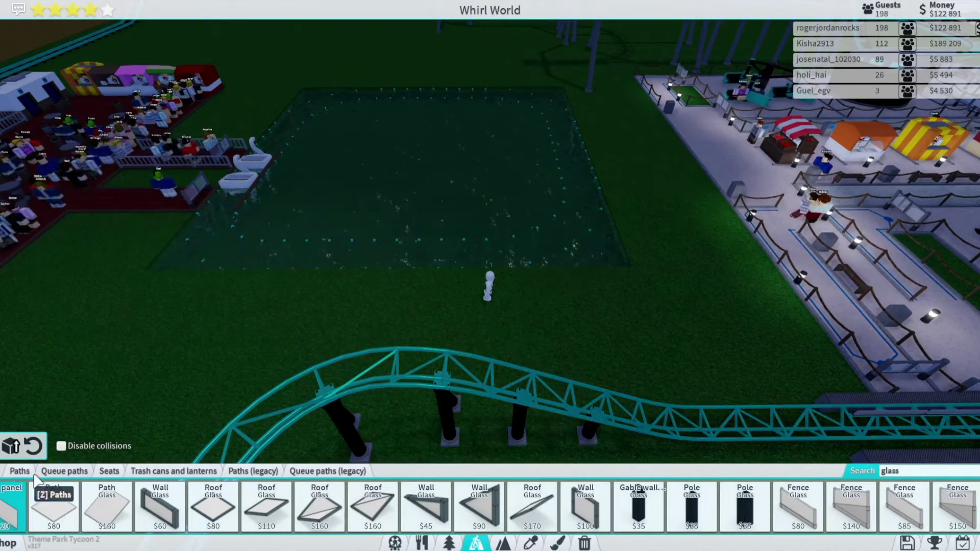
Place two Path Glass tiles and a Wall Glass piece on the pond's lower edge.
left_click(608, 233)
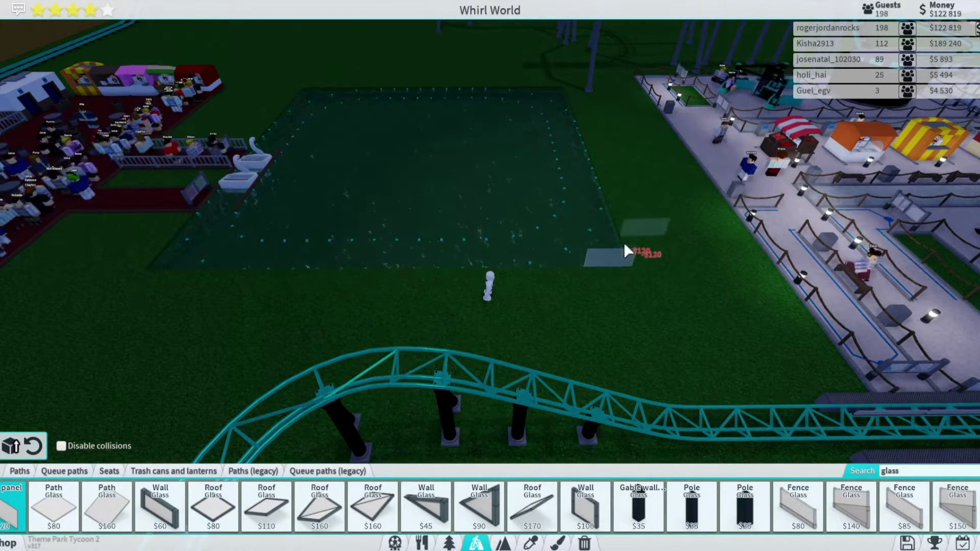
left_click(617, 247)
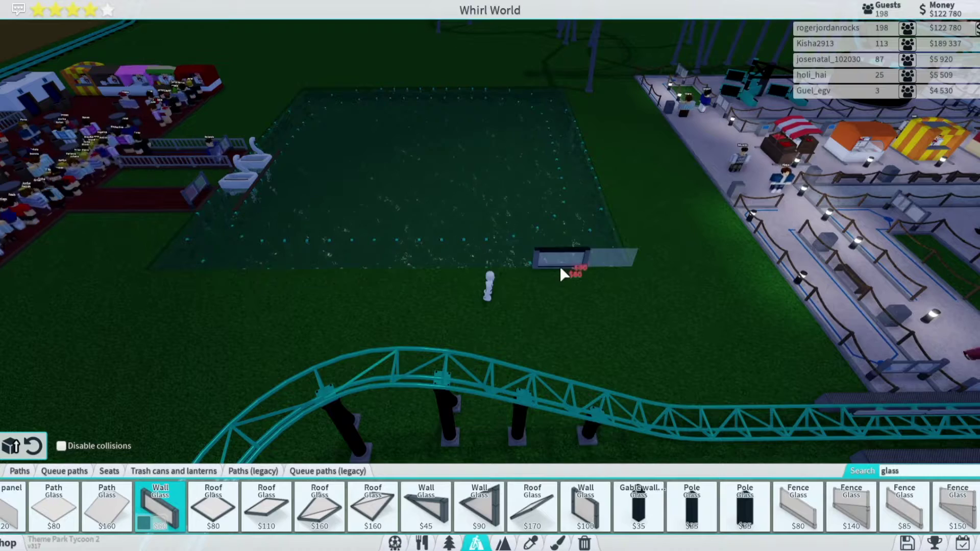
left_click(561, 274)
left_click(587, 541)
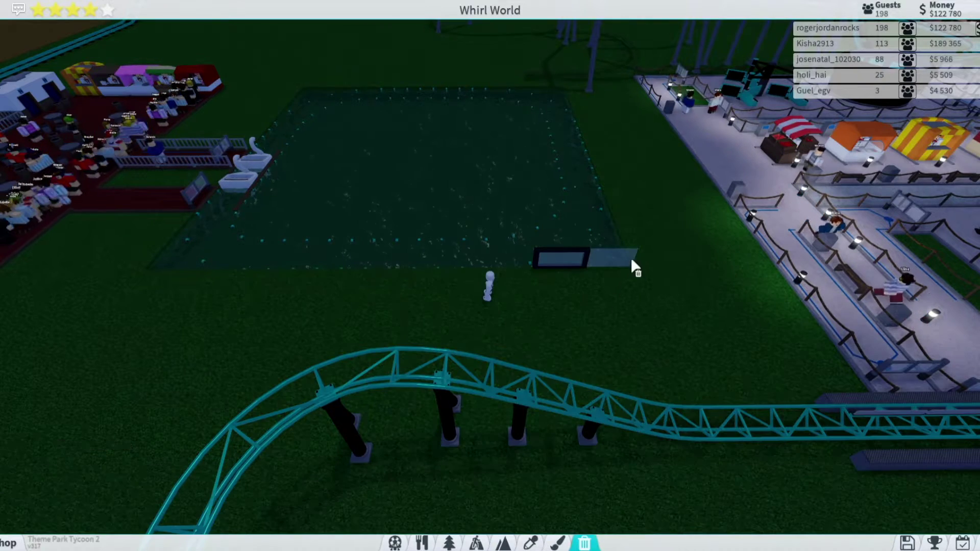
left_click(476, 542)
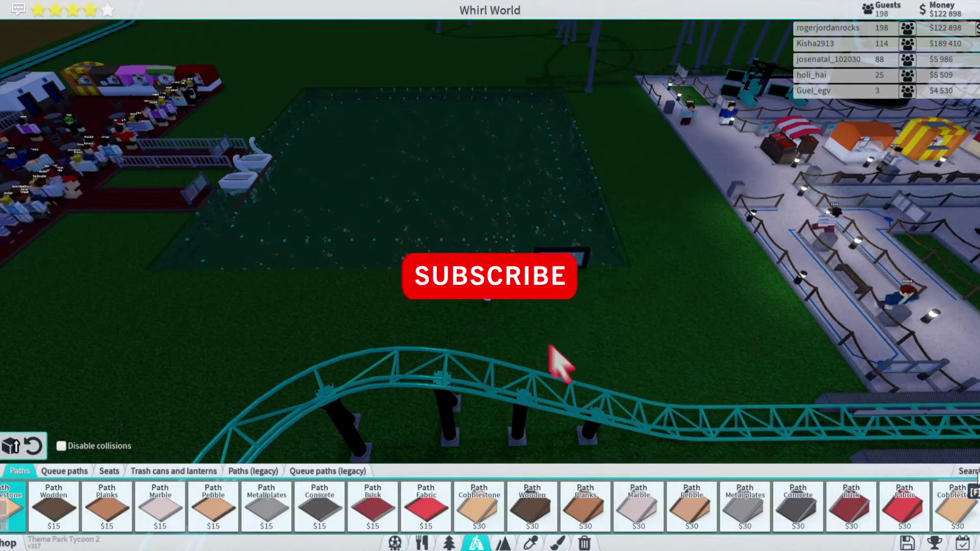
type("glass")
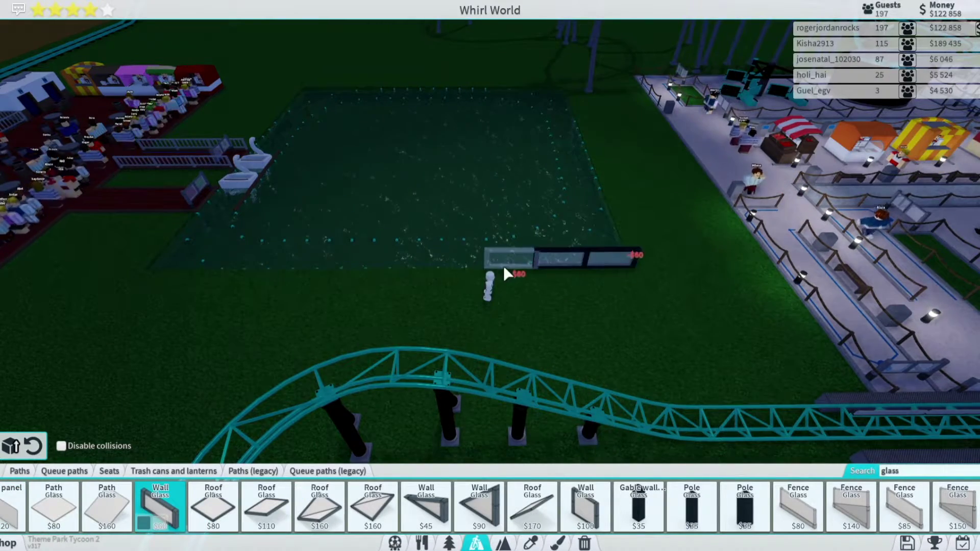
Extend the glass wall row leftward along the pond's near edge.
left_click(503, 266)
left_click(457, 265)
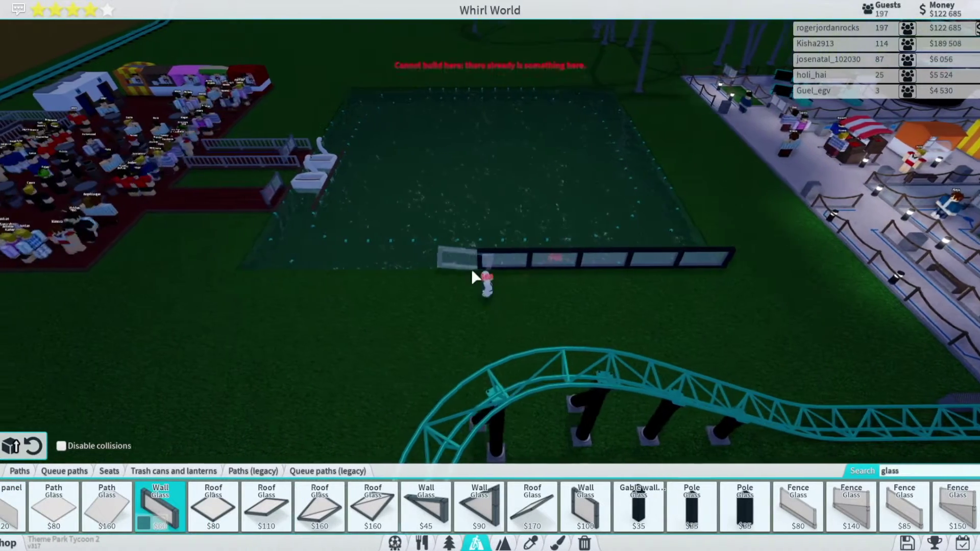
left_click(472, 272)
key("a")
left_click(457, 269)
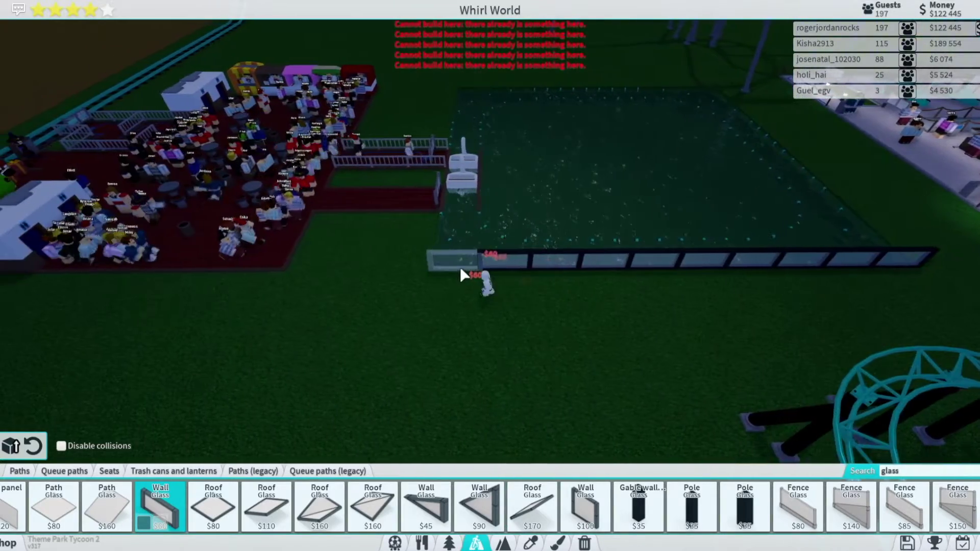
key("Right")
key("Right")
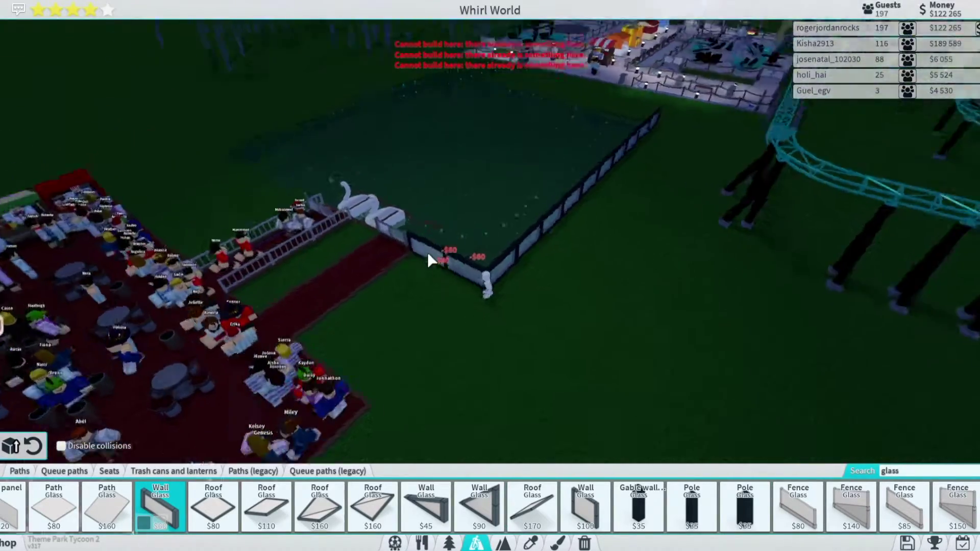
Add more glass wall sections around the pond corner and beside the queue entrance.
left_click(507, 254)
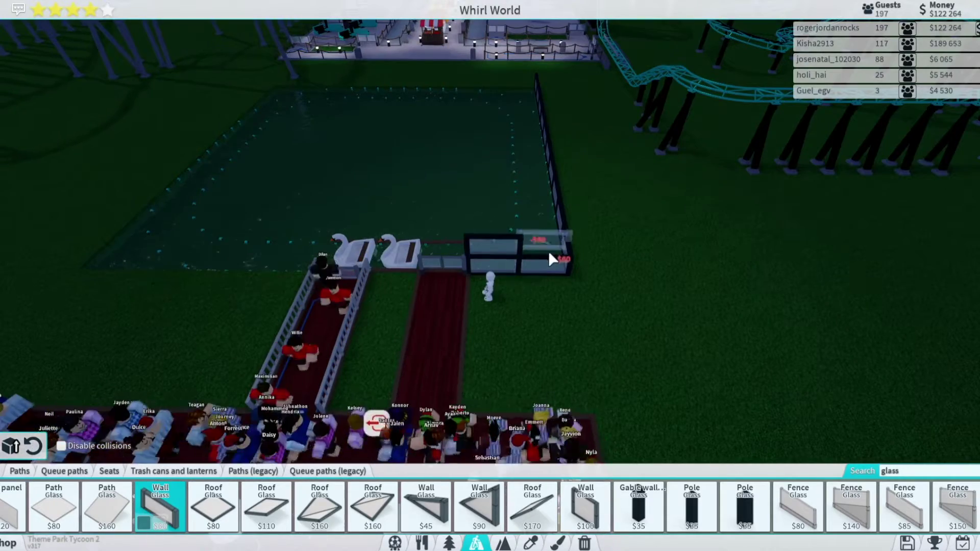
left_click(550, 256)
key("Left")
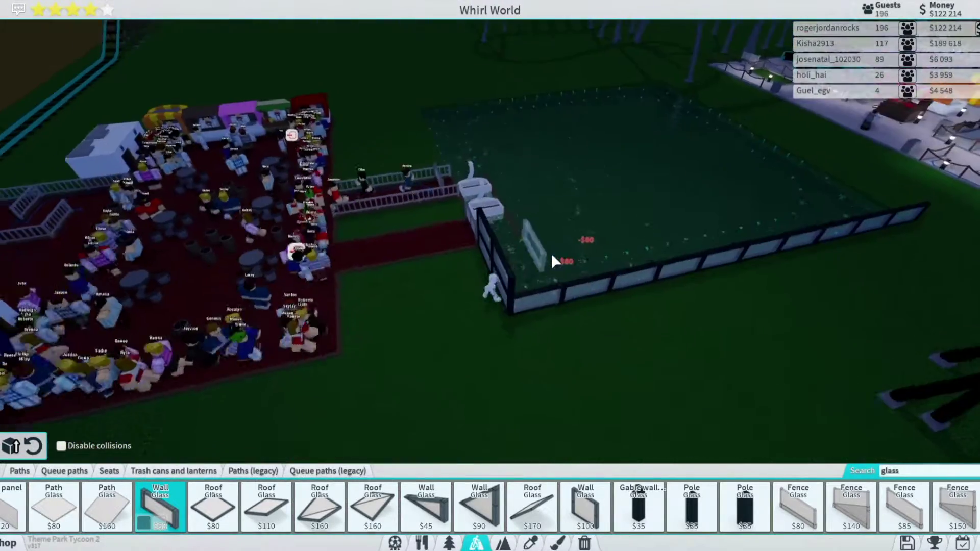
key("Right")
left_click(431, 256)
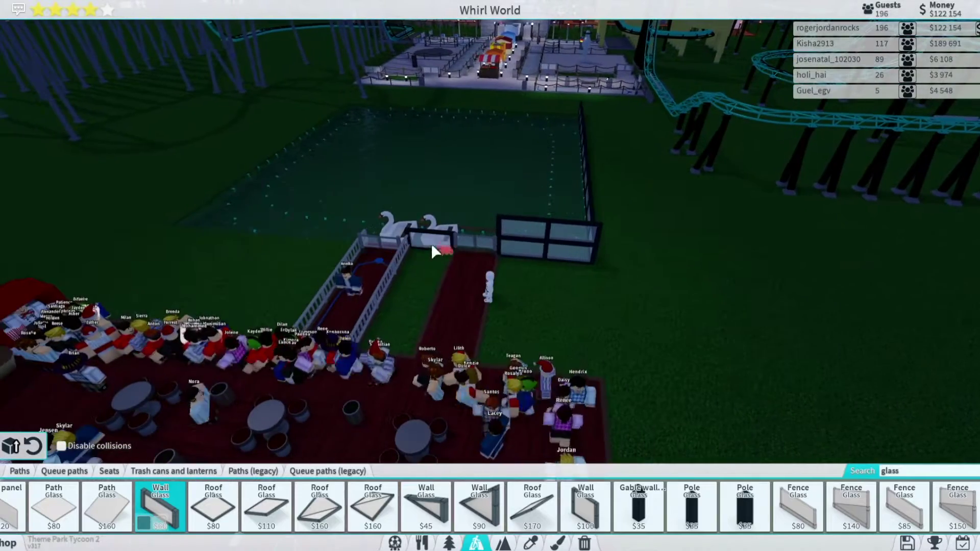
key("Left")
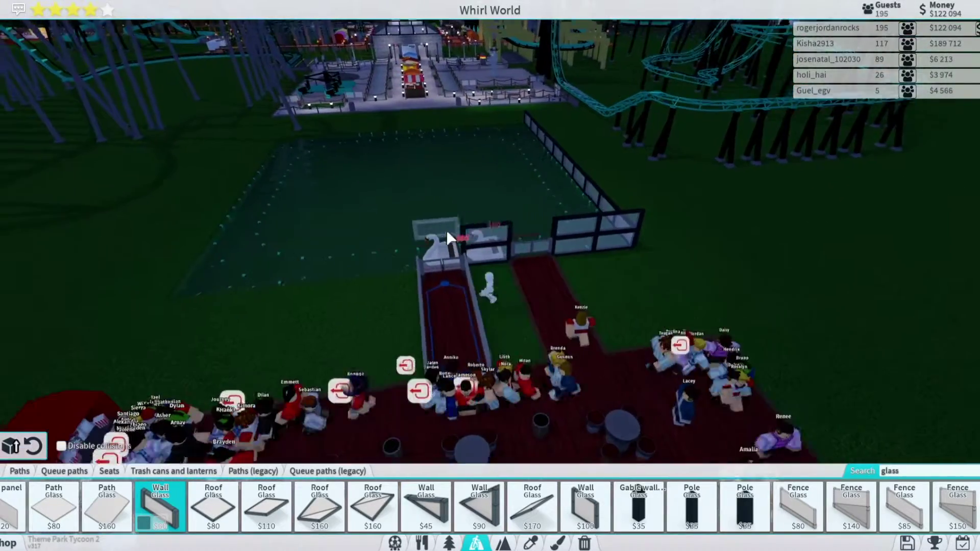
key("Left")
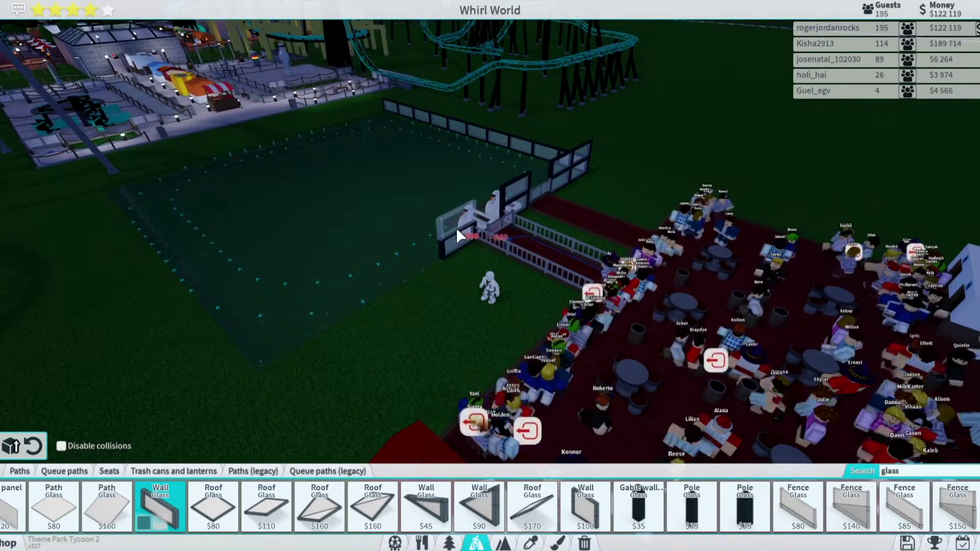
left_click(464, 228)
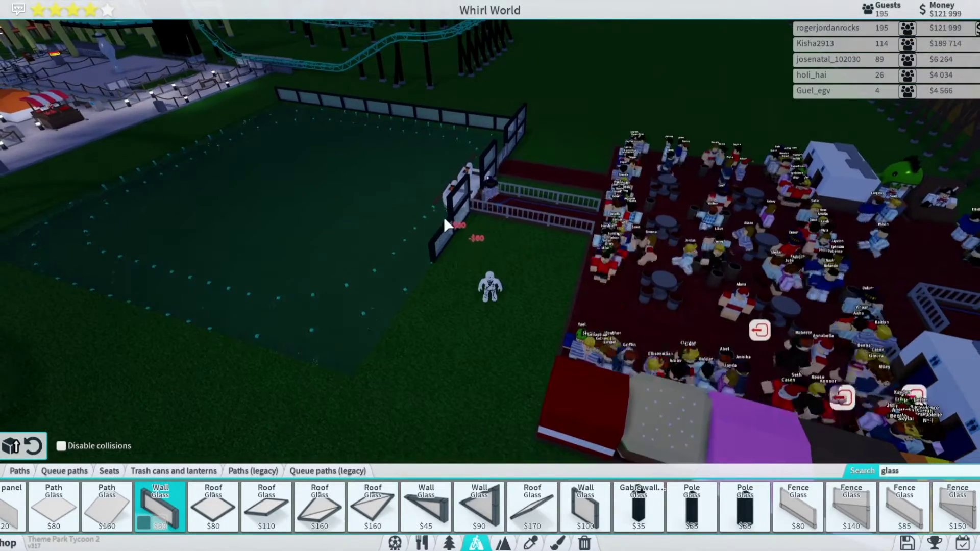
left_click(448, 212)
key("Left")
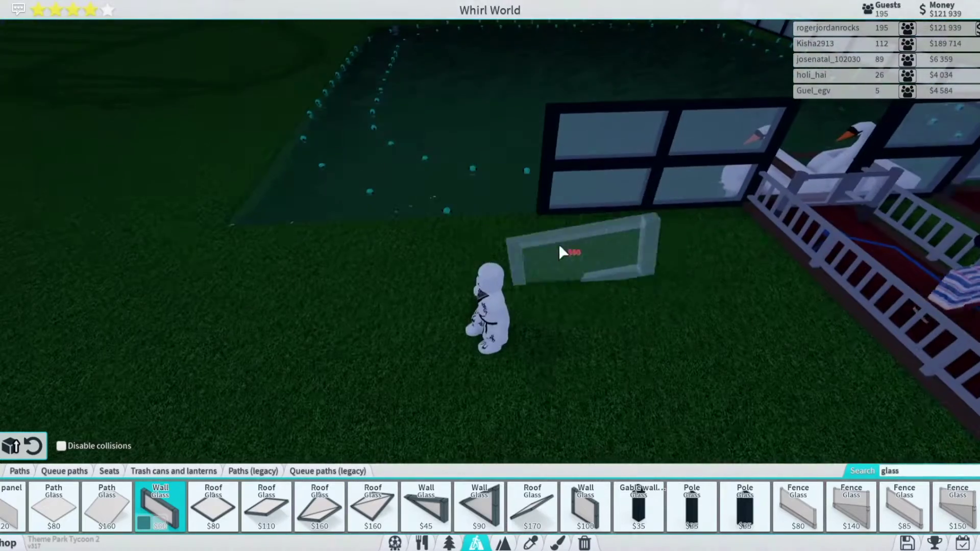
left_click(558, 244)
Add glass wall panels by the queue fence and pond corner, rotating one for the left end.
left_click(514, 211)
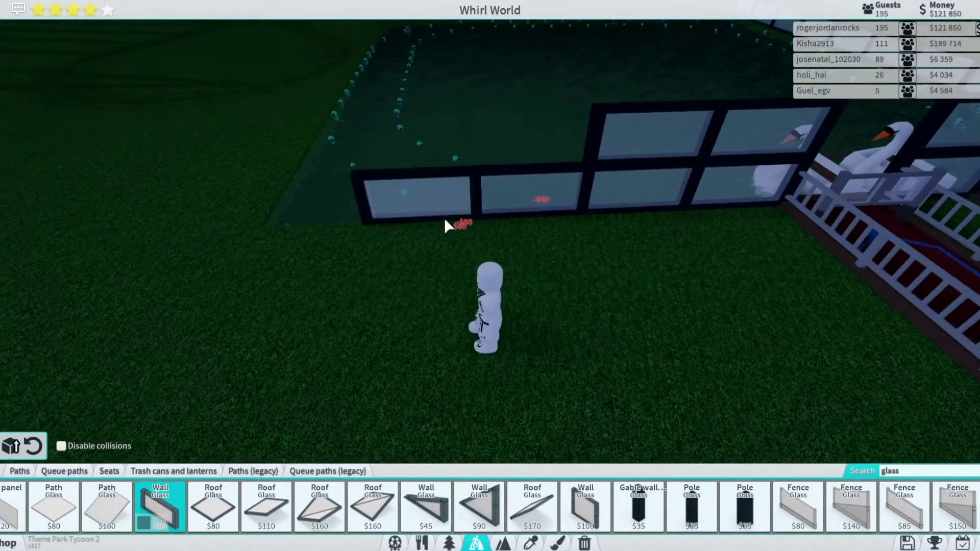
key("Right")
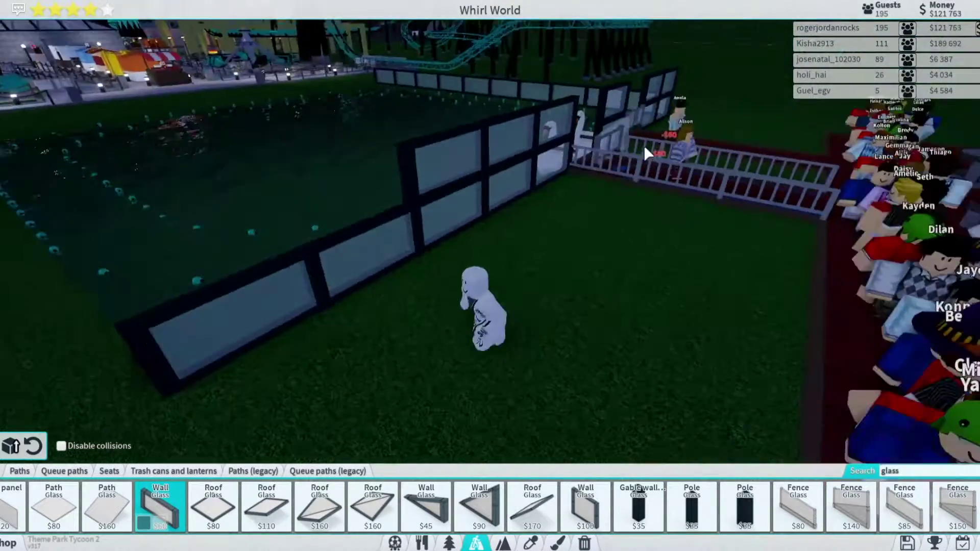
left_click(445, 168)
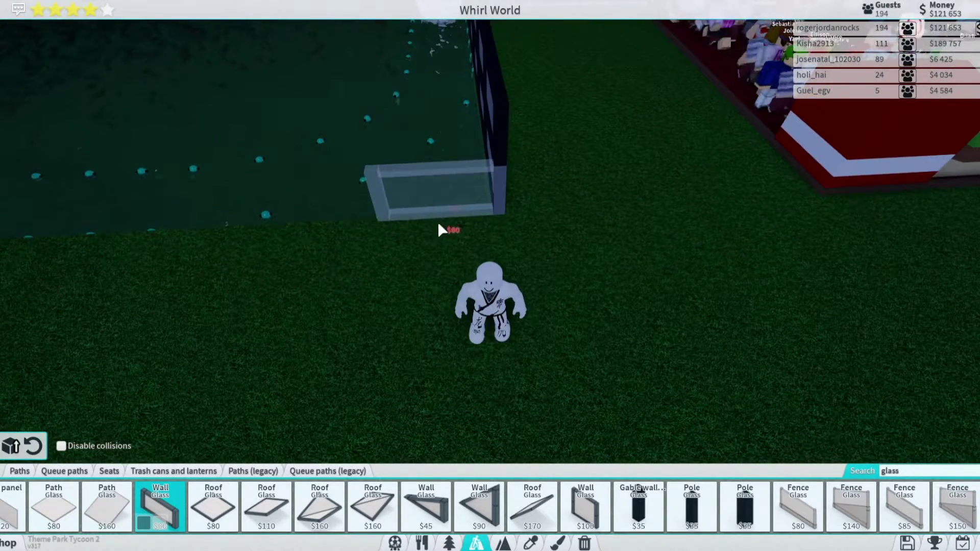
left_click(437, 222)
left_click(318, 221)
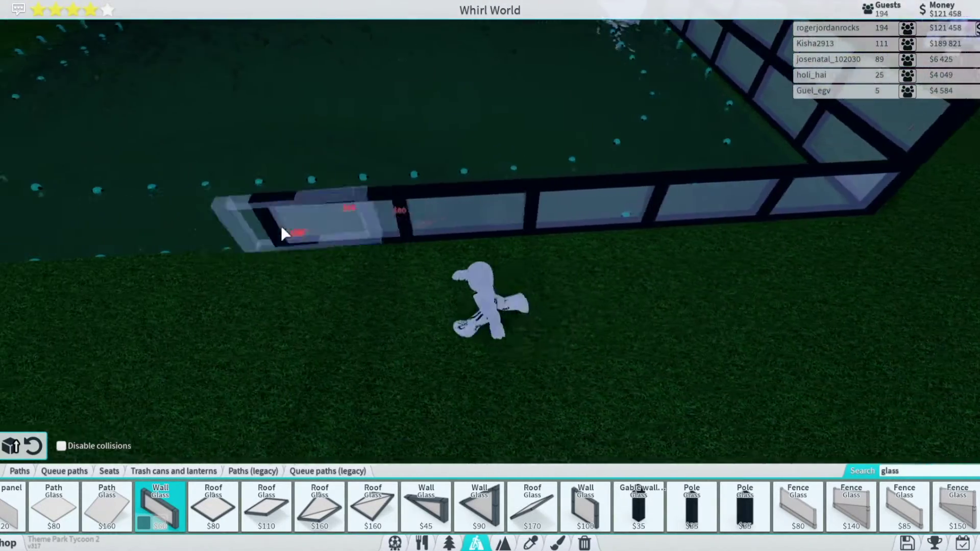
left_click(230, 236)
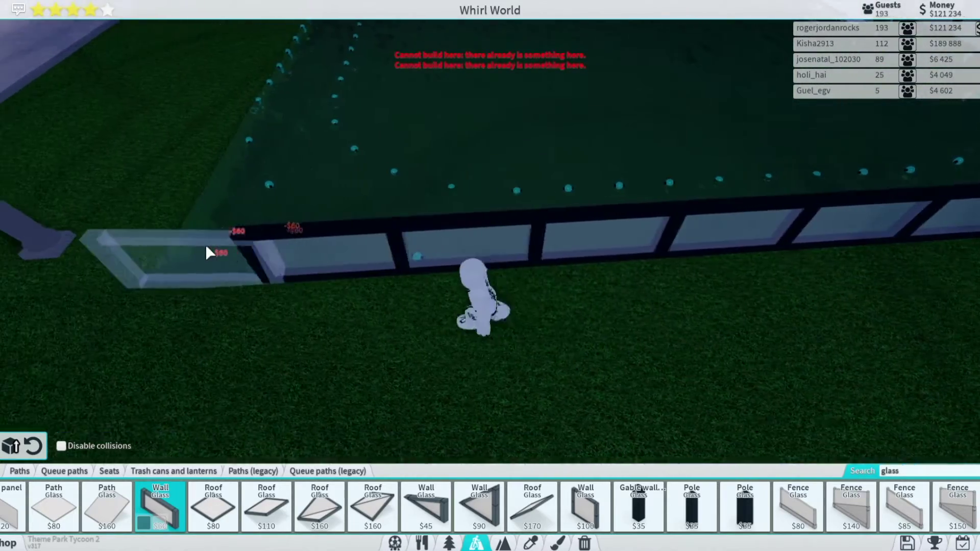
key("r")
left_click(211, 252)
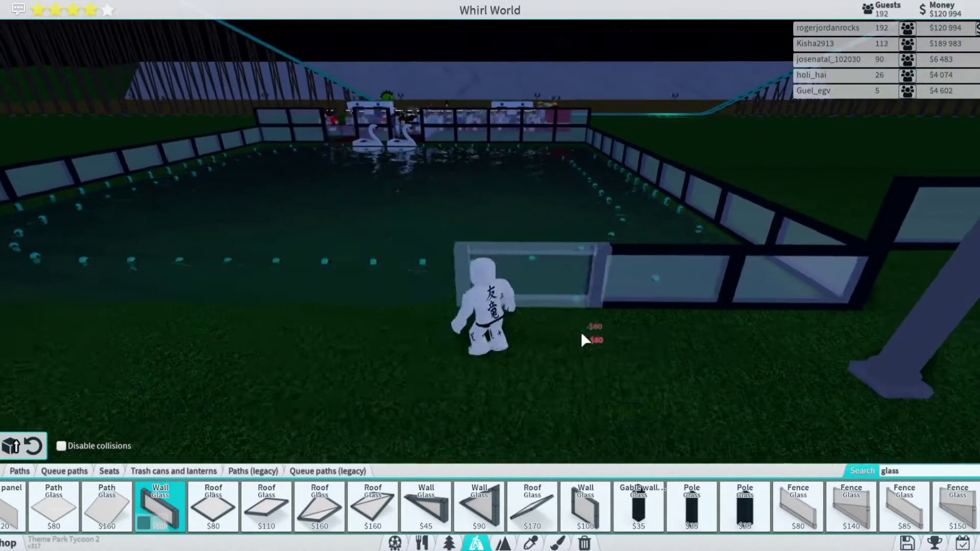
Fill the far-side gaps with more glass wall panels and leave wall building.
left_click(581, 331)
left_click(575, 324)
left_click(565, 319)
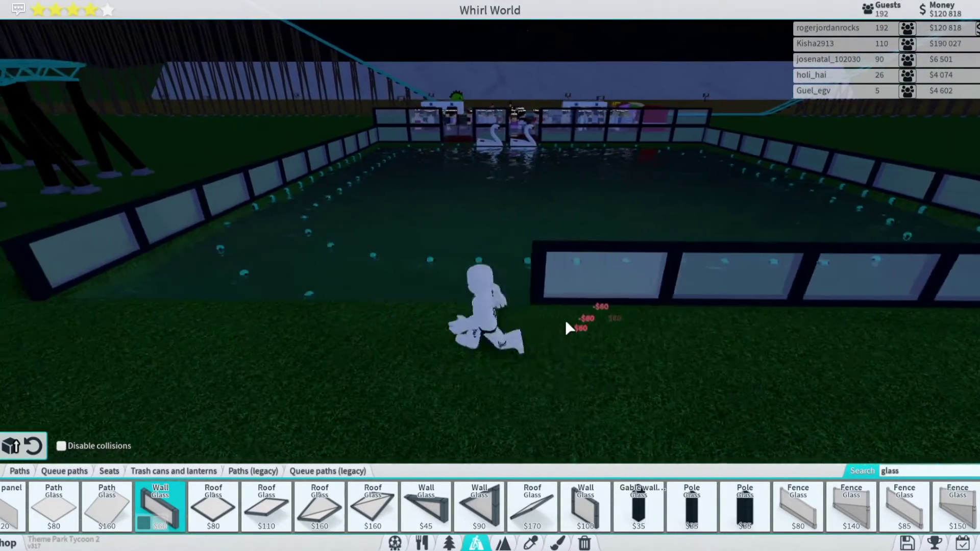
left_click(565, 319)
left_click(565, 319)
left_click(565, 320)
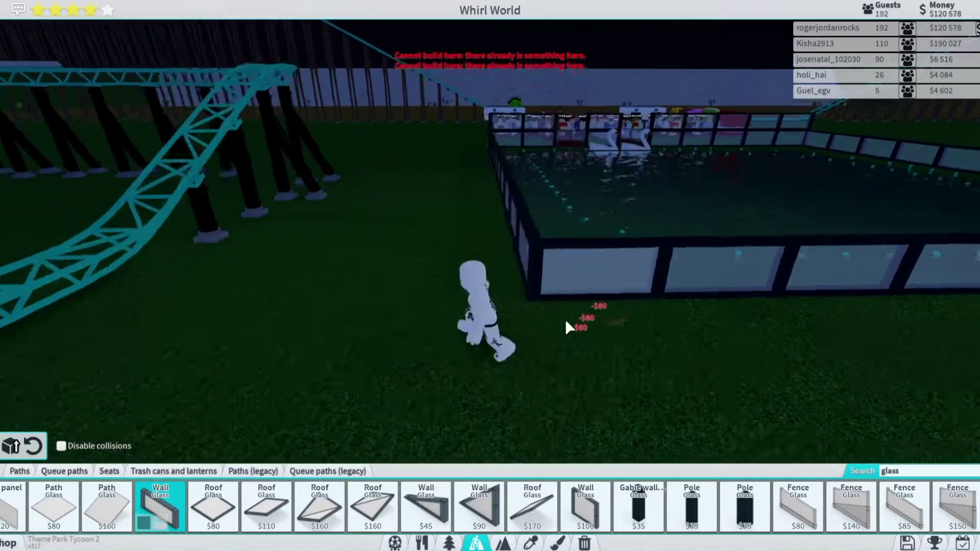
left_click(476, 543)
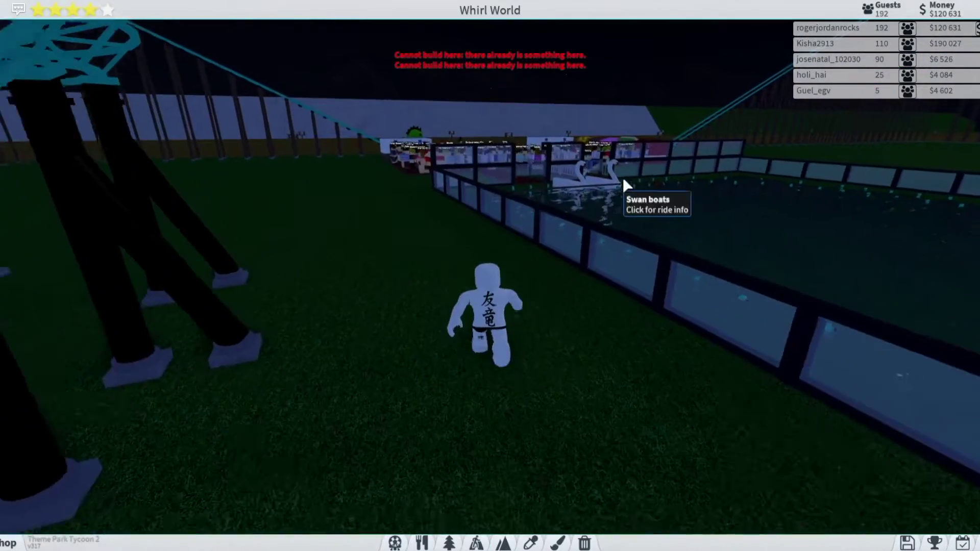
left_click(628, 186)
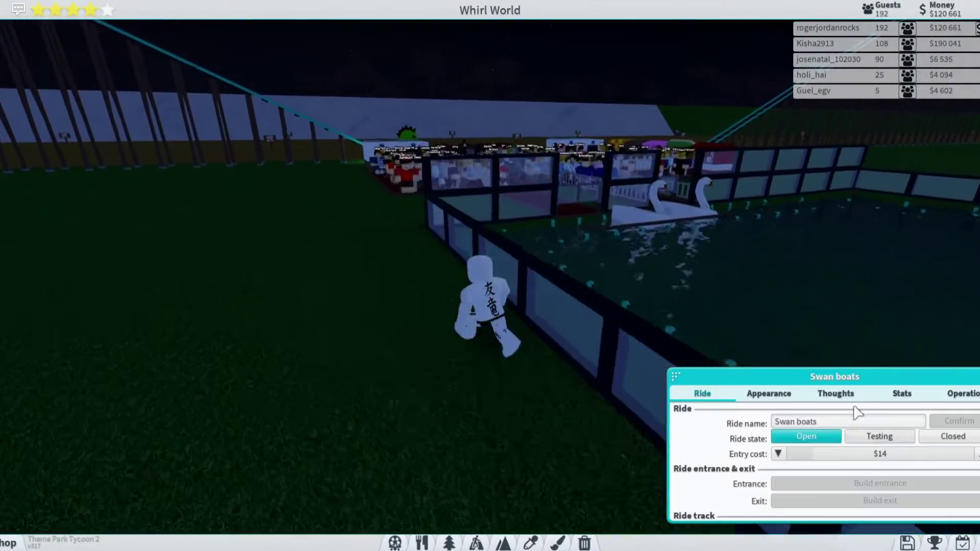
left_click(836, 392)
key("w")
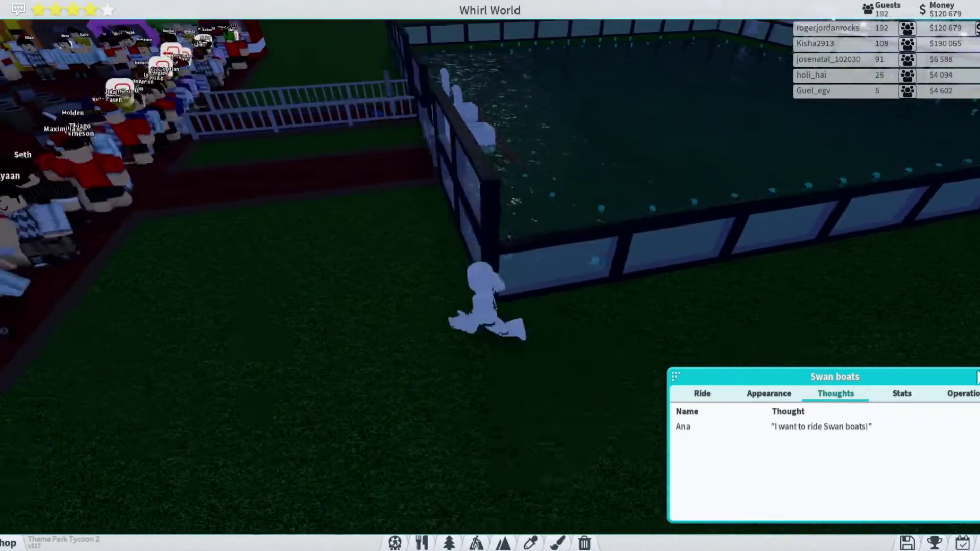
key("w")
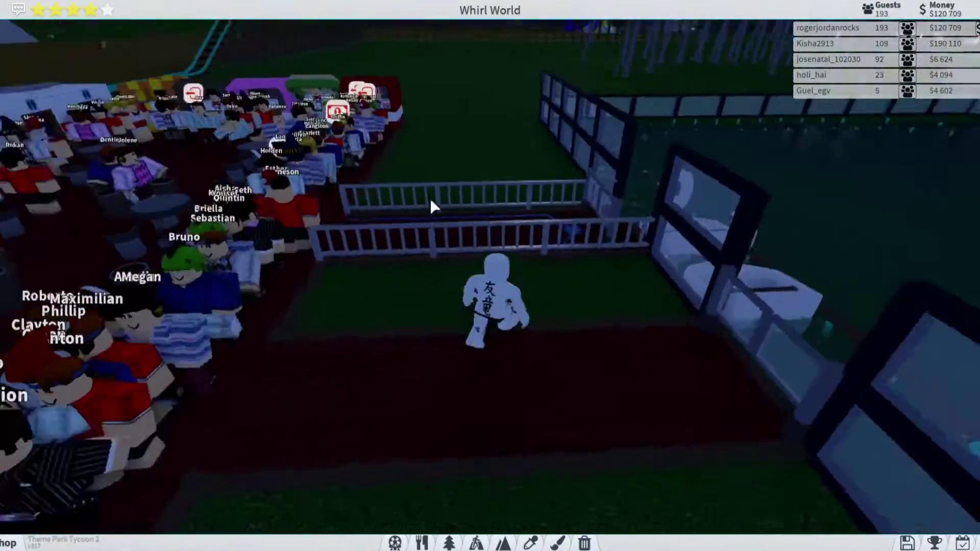
key("w")
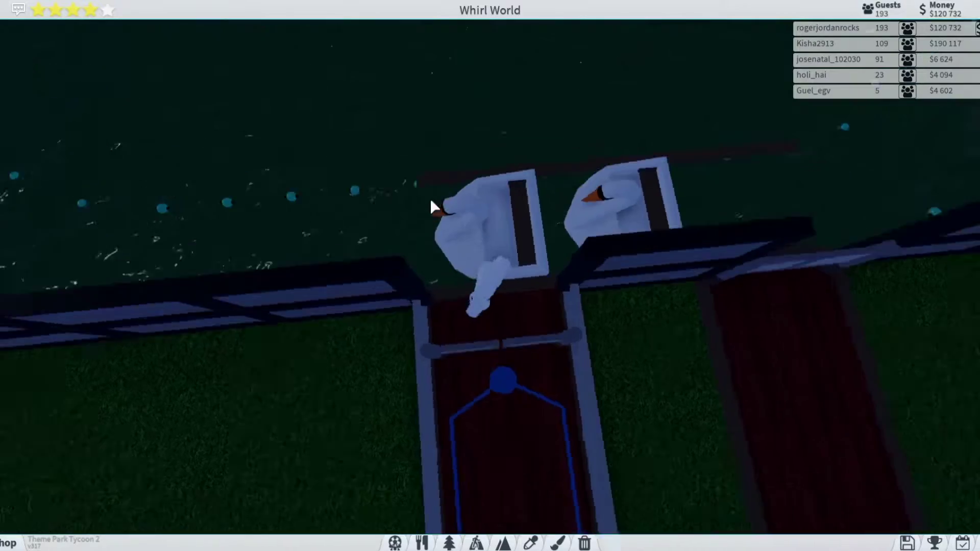
key("w")
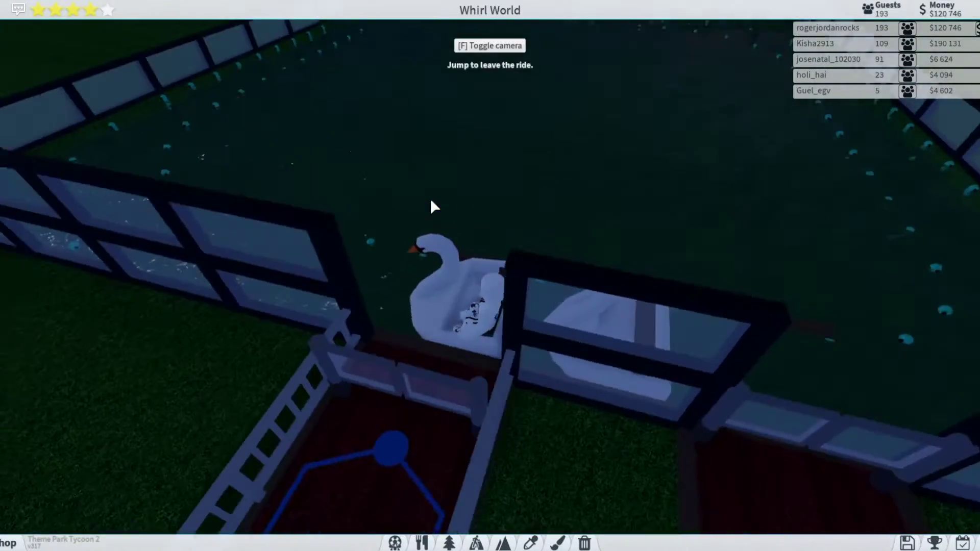
key("f")
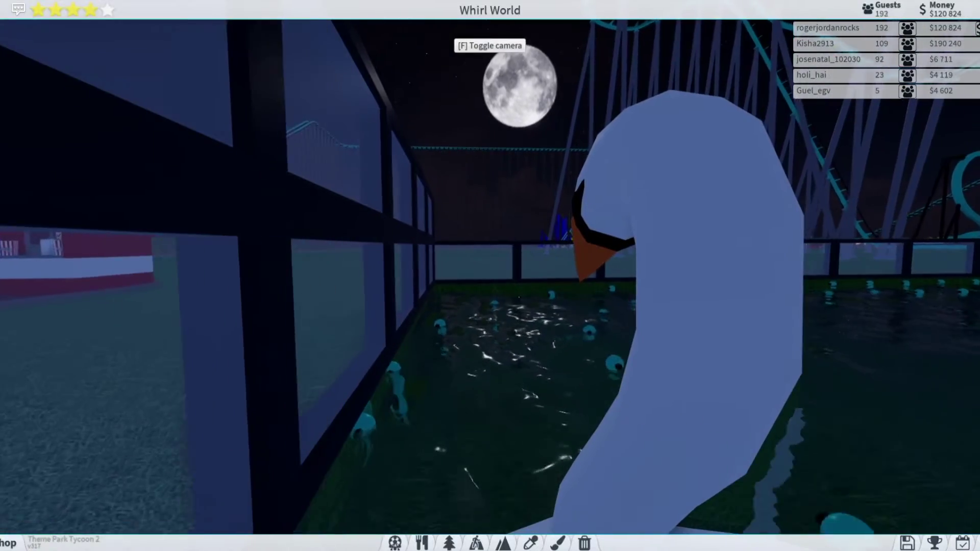
key("space")
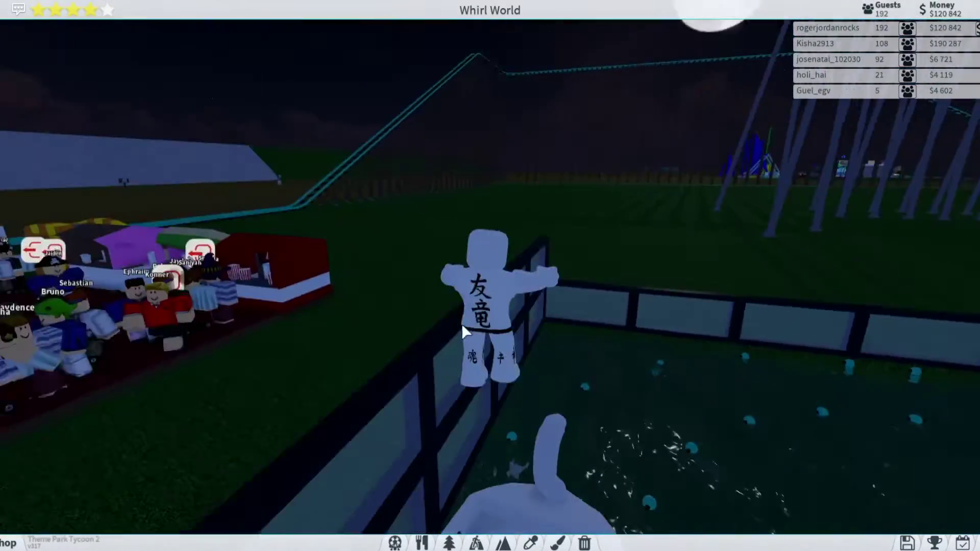
key("w")
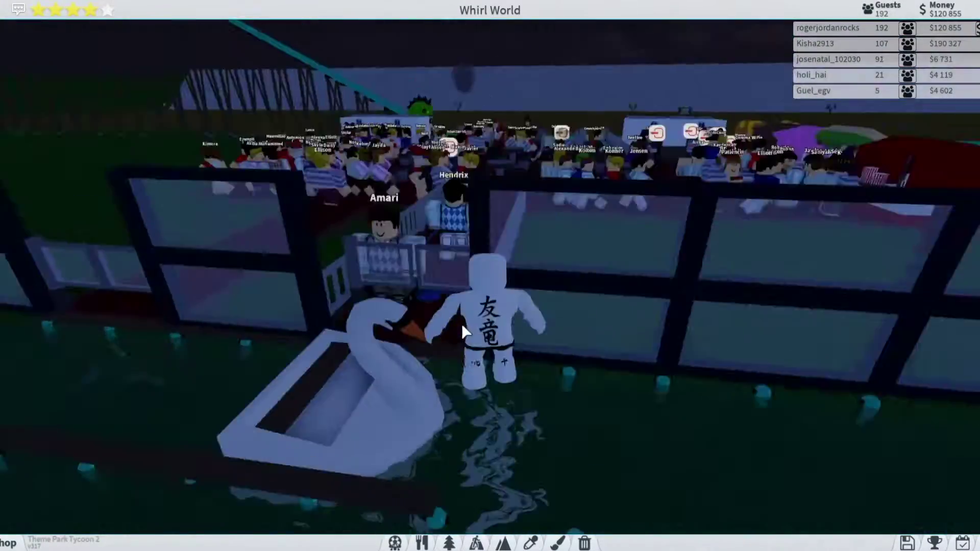
key("space")
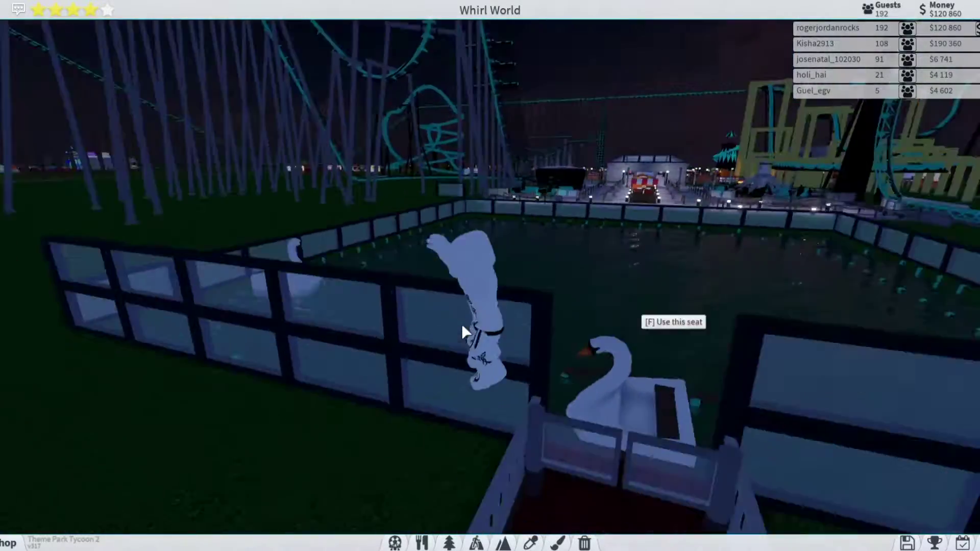
scroll(625, 438, "down", 3)
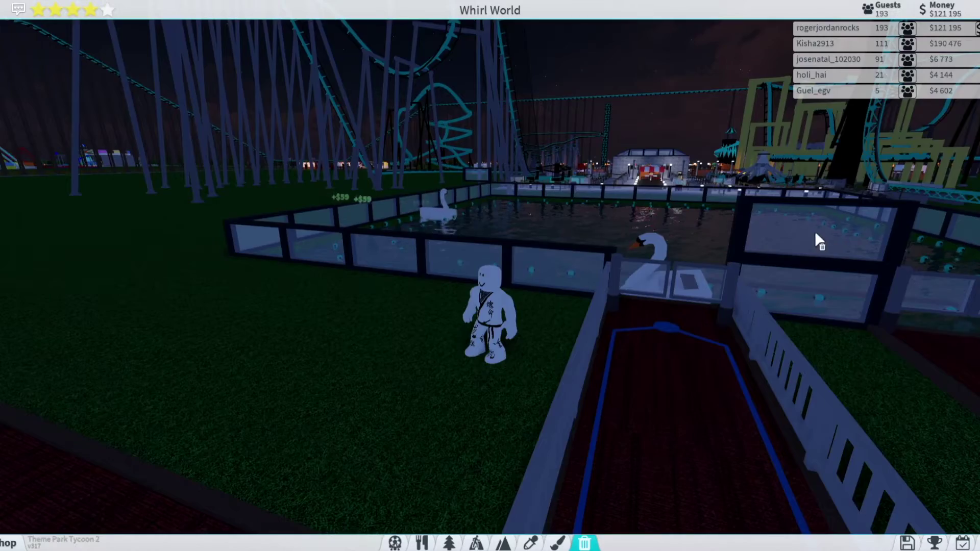
From an overhead view of the pond, select the $30 Path Fabric piece.
key("Right")
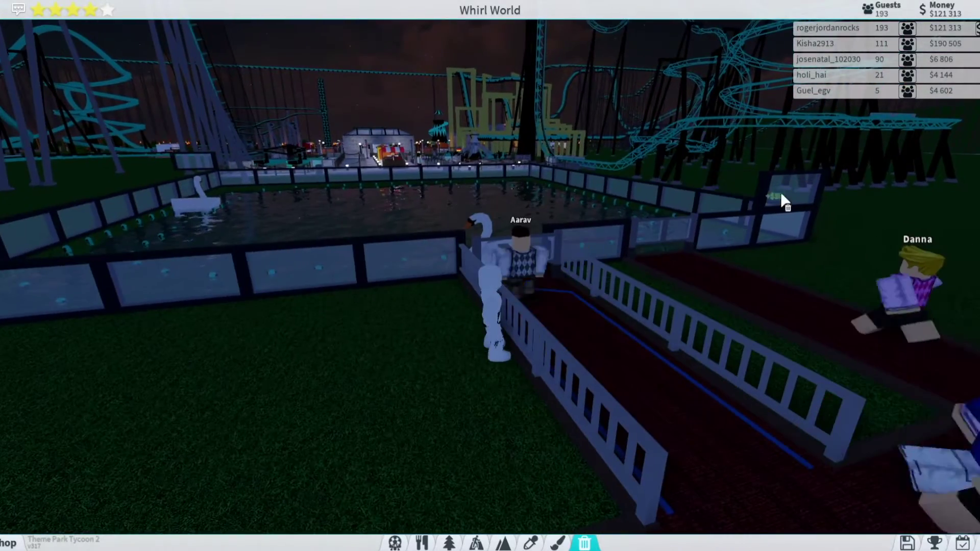
key("Right")
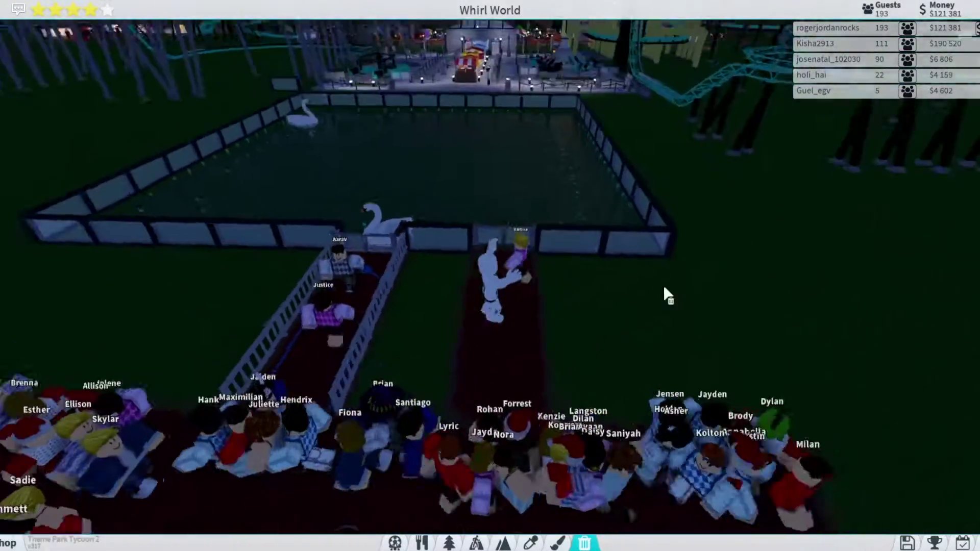
left_click(476, 543)
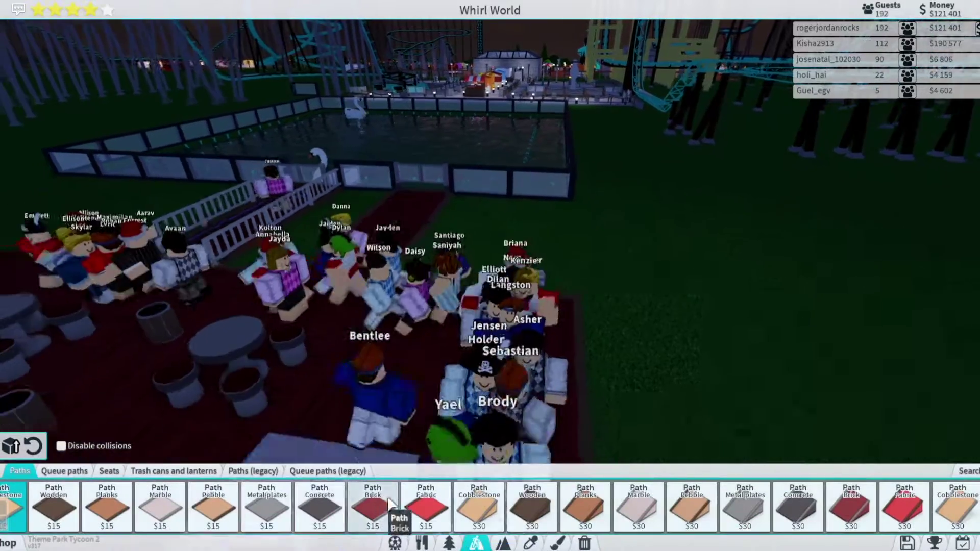
left_click(904, 505)
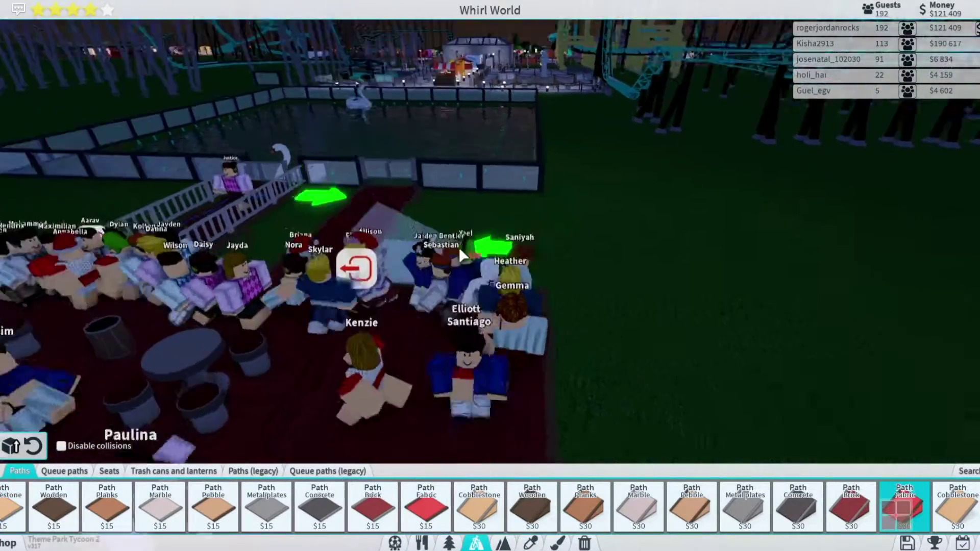
scroll(459, 247, "up", 2)
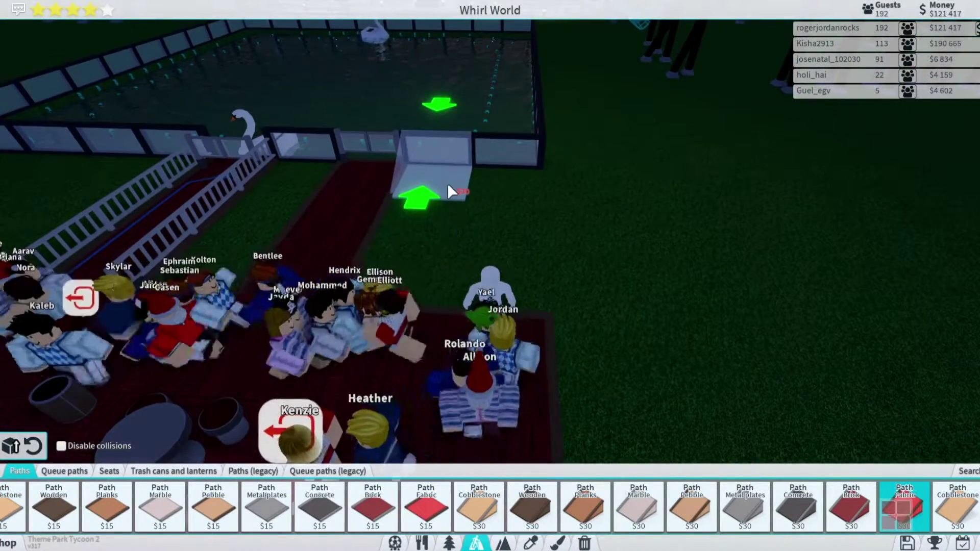
Place a flat fabric path piece beside the seating area.
key("d")
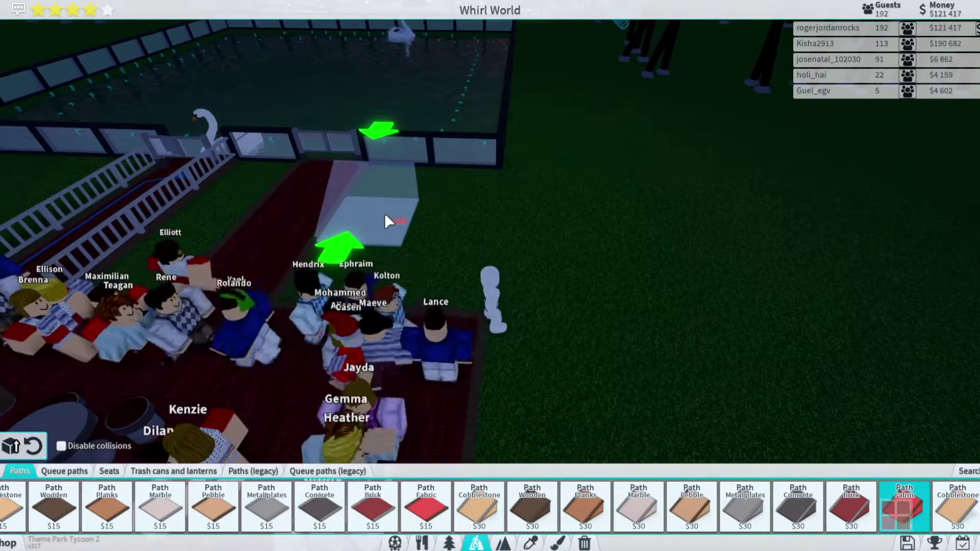
key("Left")
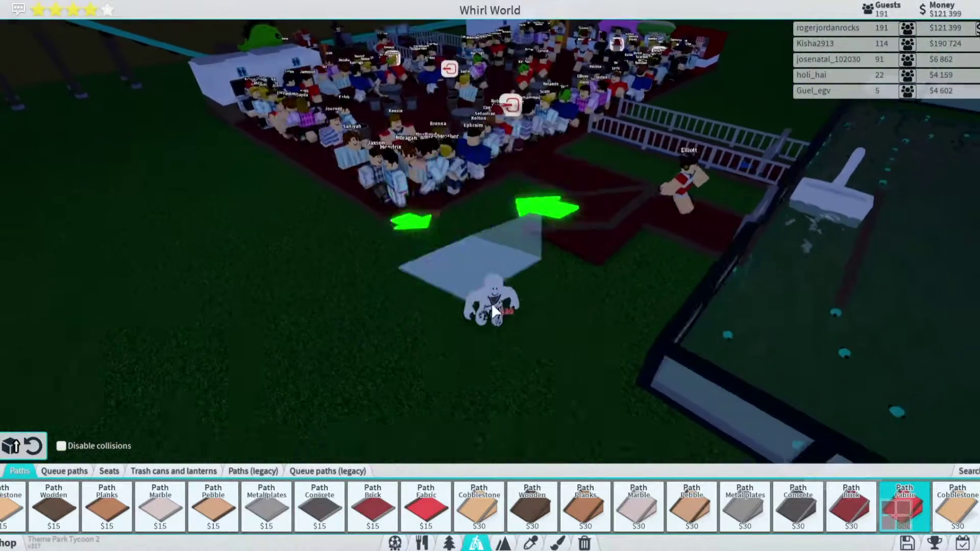
key("s")
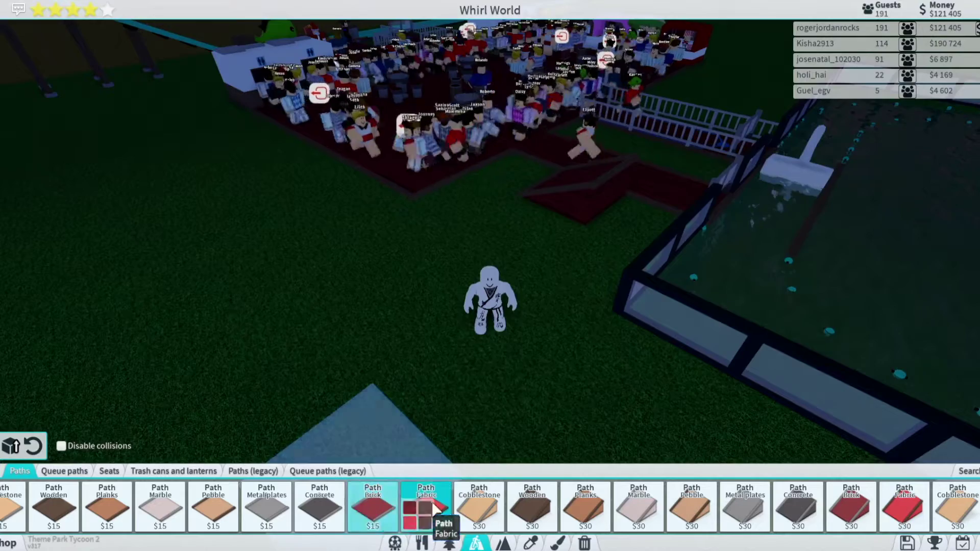
left_click(437, 509)
left_click(576, 176)
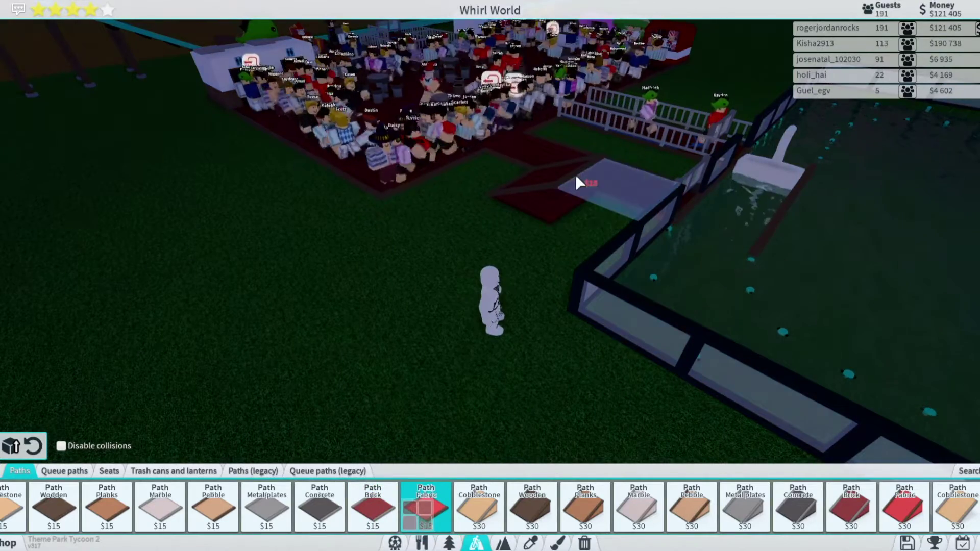
key("Right")
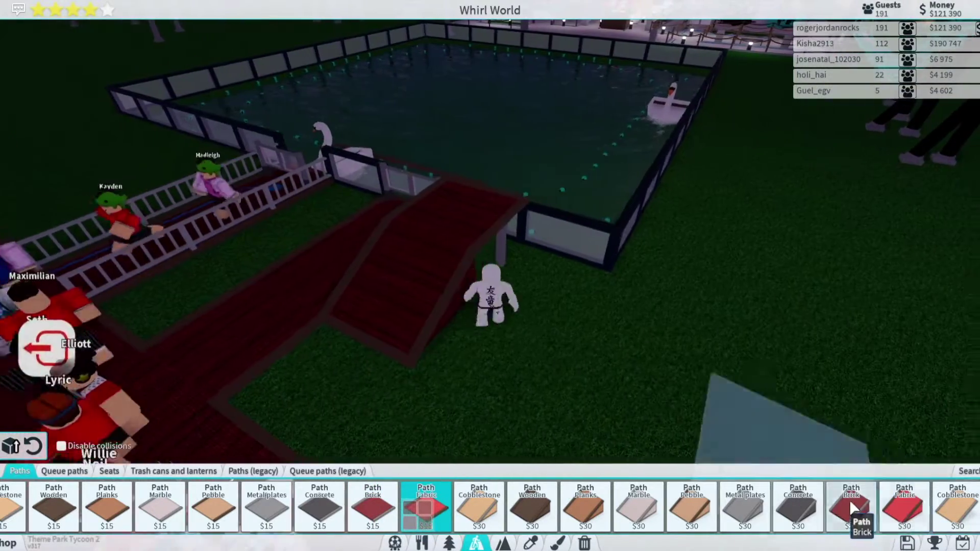
Choose the sloped fabric piece, then remove the misplaced ramp.
left_click(849, 500)
left_click(889, 510)
key("Left")
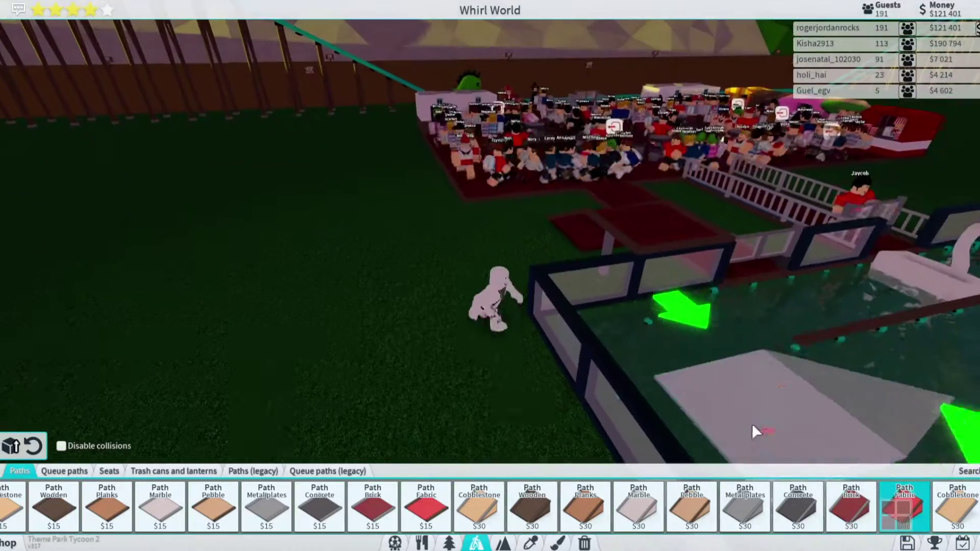
key("Right")
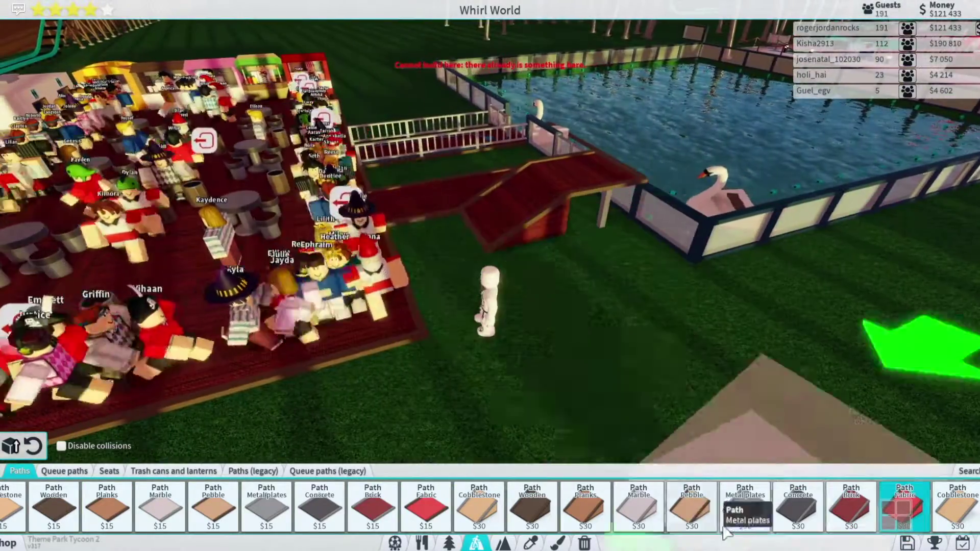
left_click(584, 543)
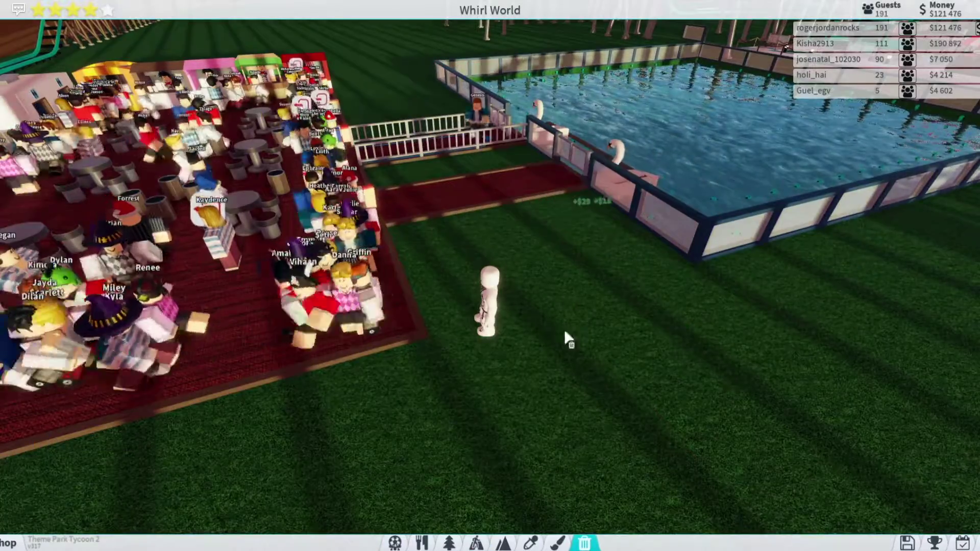
scroll(565, 332, "up", 2)
Rebuild the fabric ramp beside the pool wall and cap it with a flat fabric tile.
left_click(476, 542)
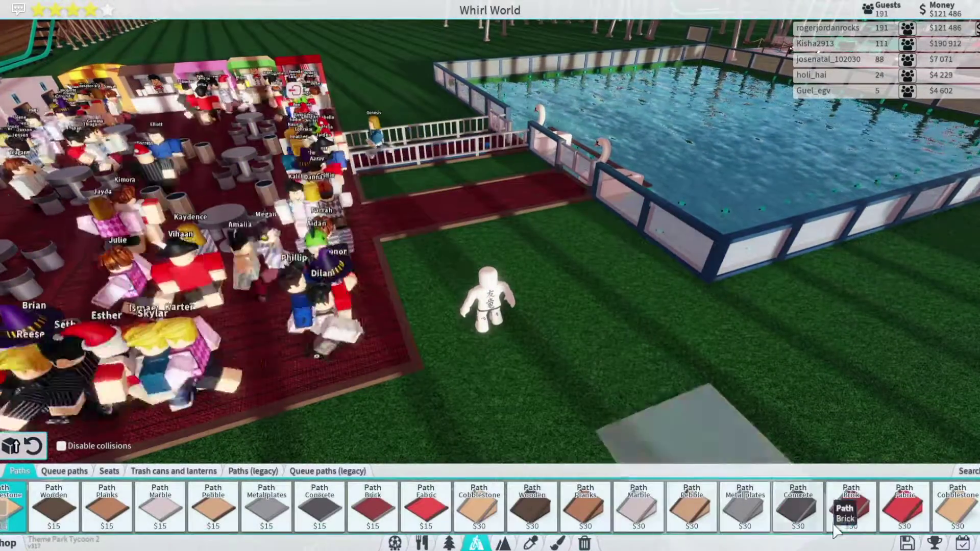
left_click(903, 509)
left_click(416, 245)
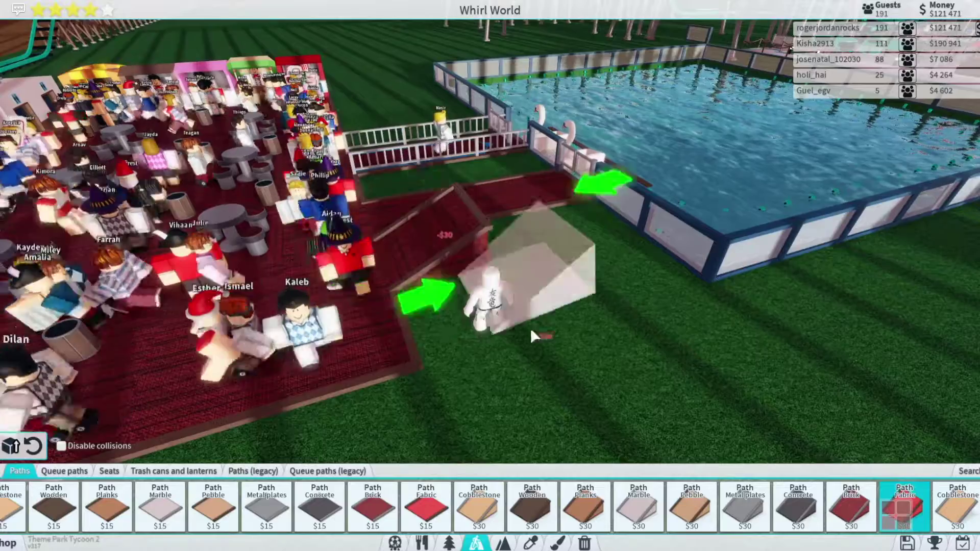
left_click(426, 507)
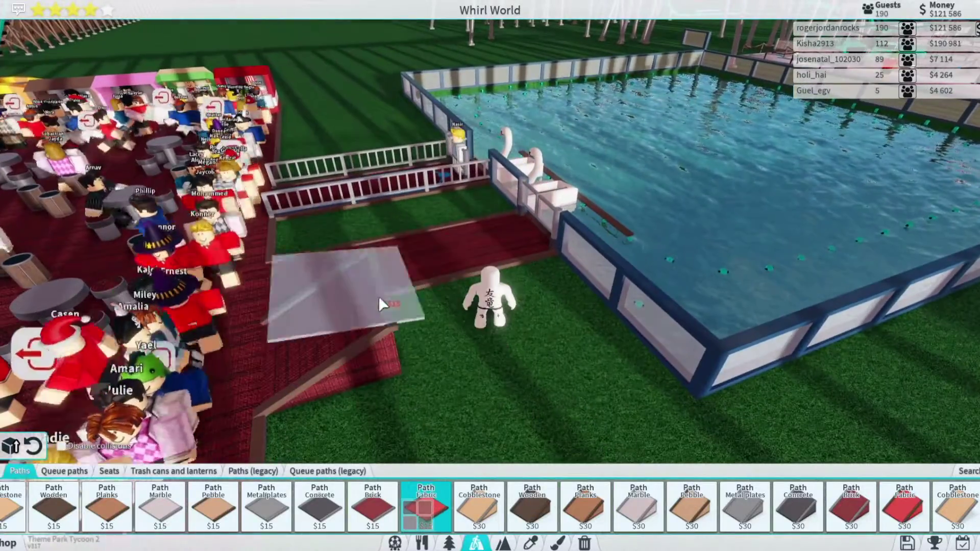
left_click(386, 289)
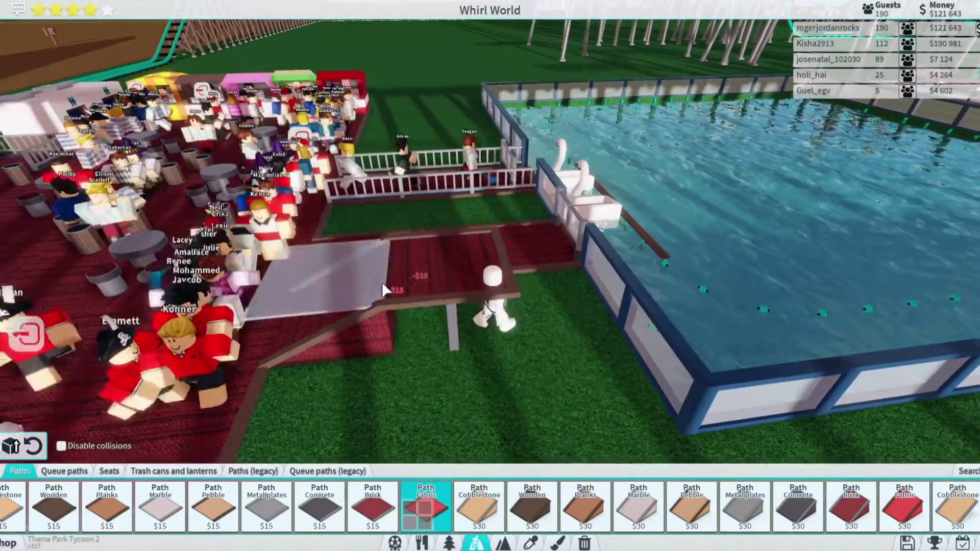
Reposition the character and reselect the flat fabric path piece.
key("4")
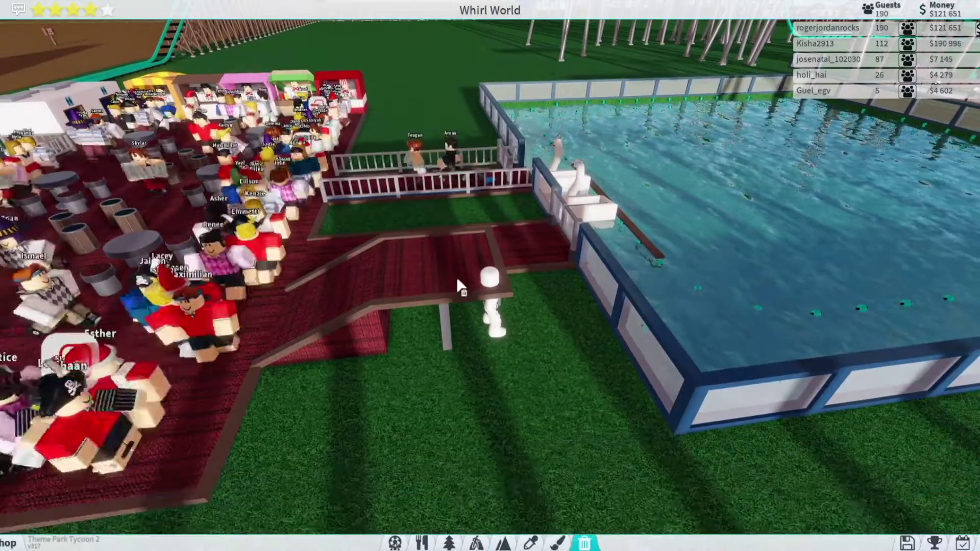
key("s")
left_click(475, 541)
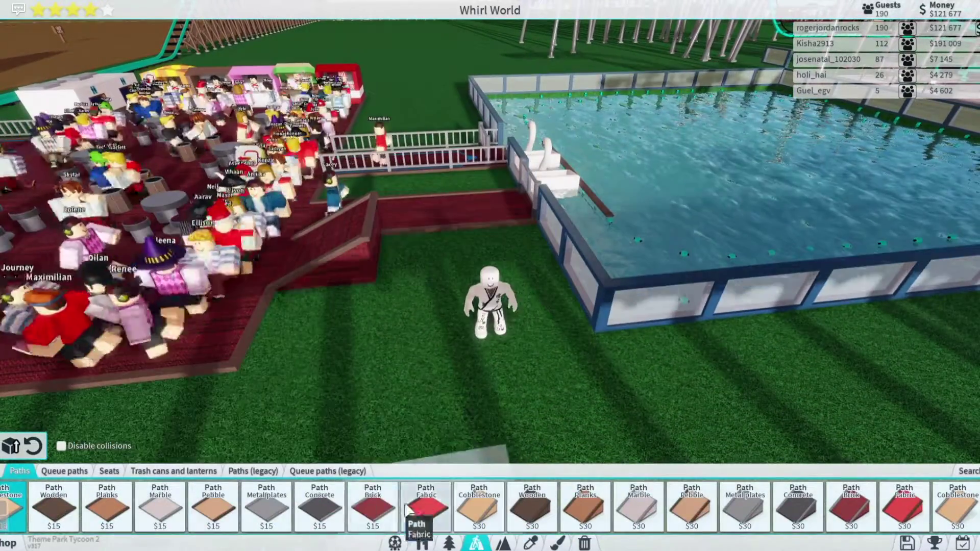
left_click(405, 511)
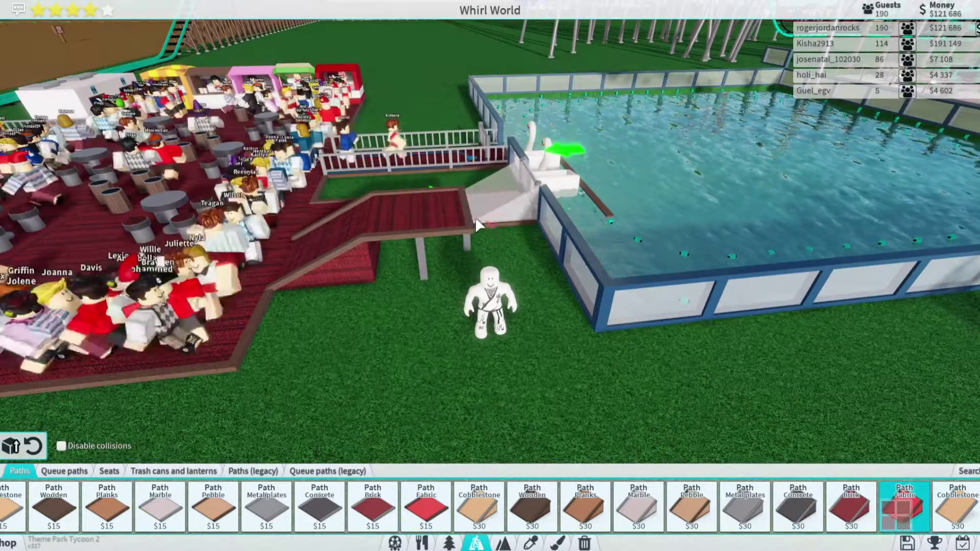
Lay two raised $15 fabric bridge tiles out over the pond water.
key("s")
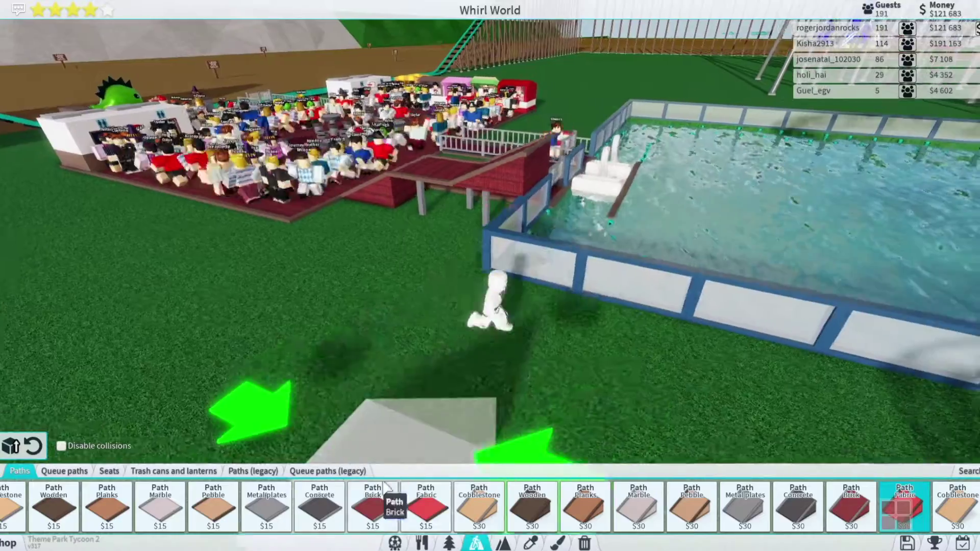
left_click(426, 506)
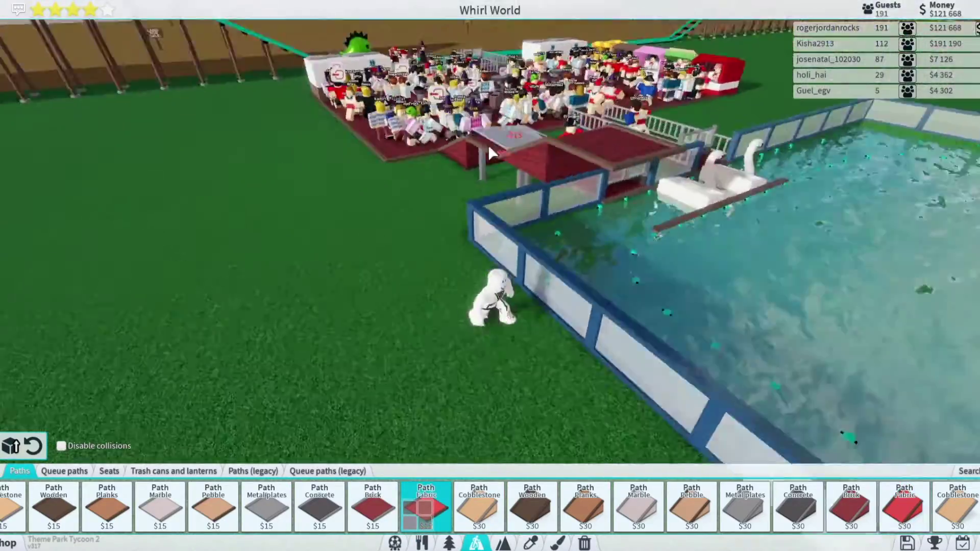
key("Right")
key("Left")
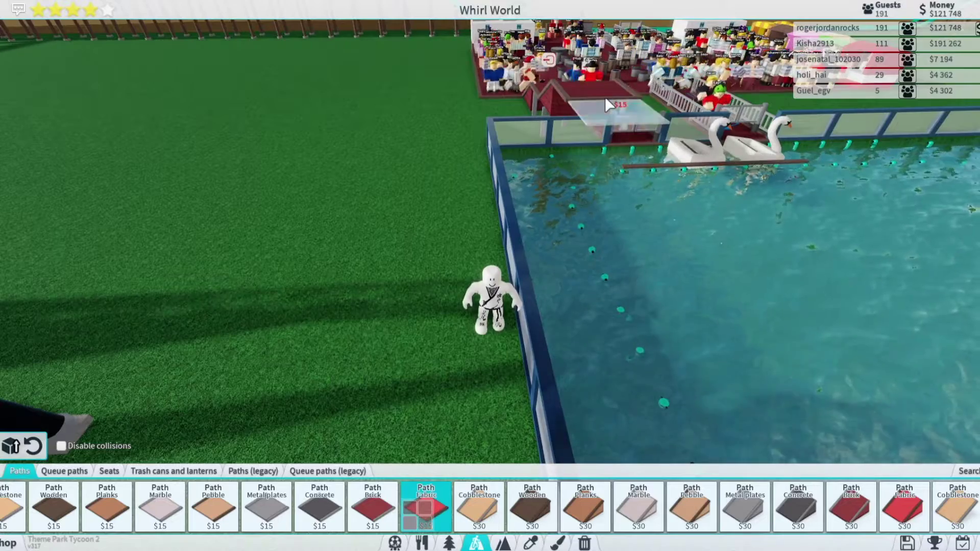
key("a")
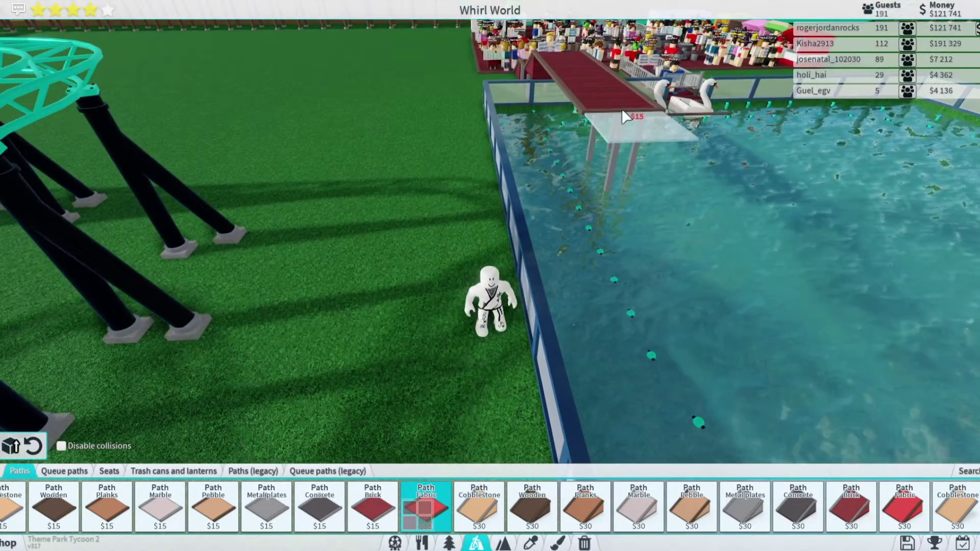
left_click(622, 107)
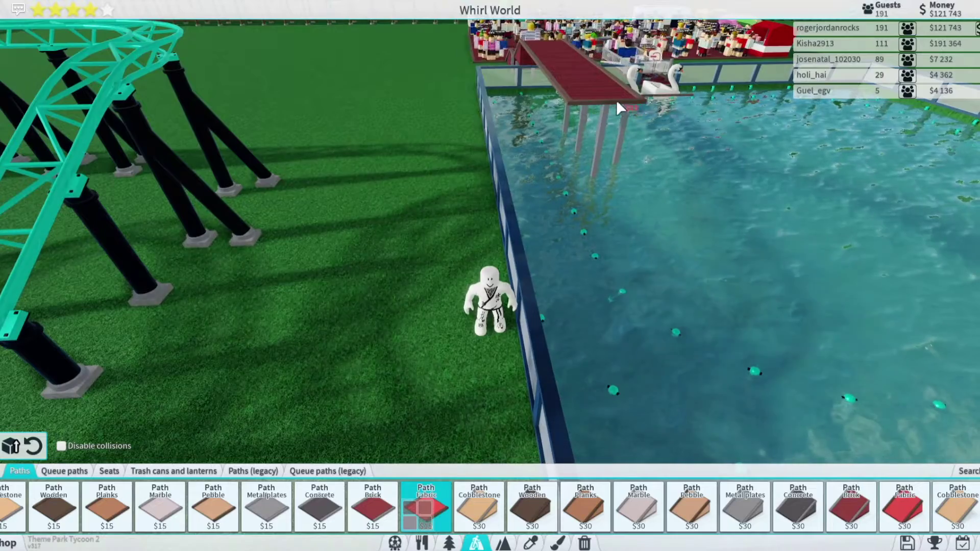
key("s")
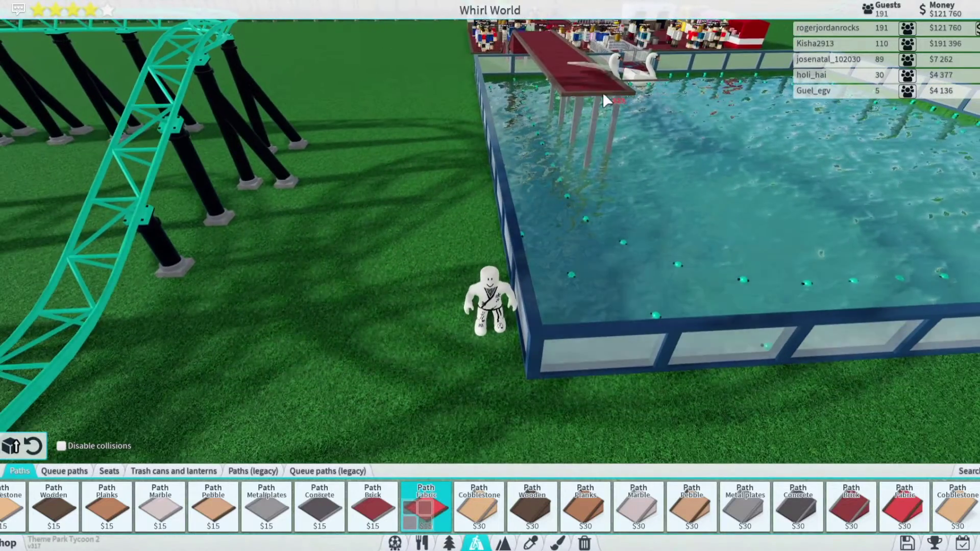
left_click(603, 97)
key("s")
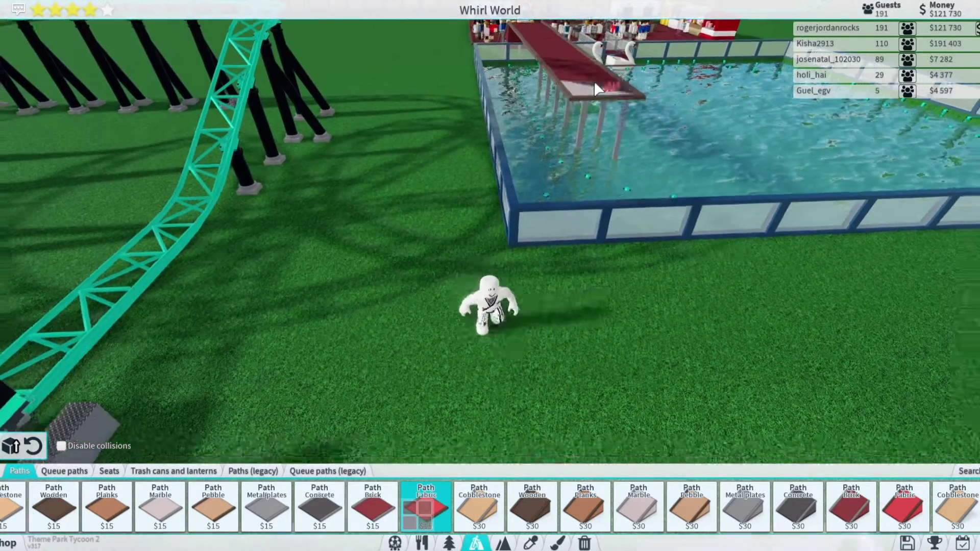
key("Right")
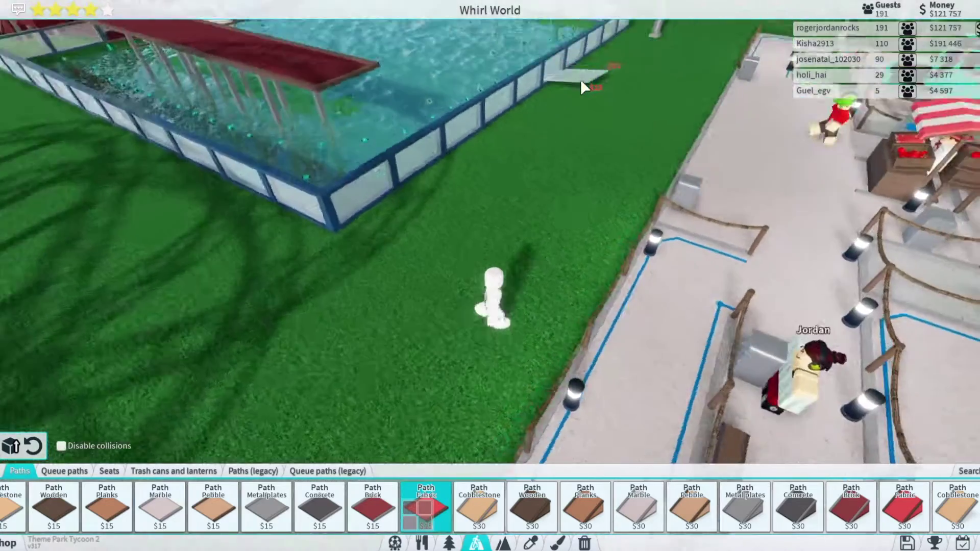
scroll(580, 79, "up", 2)
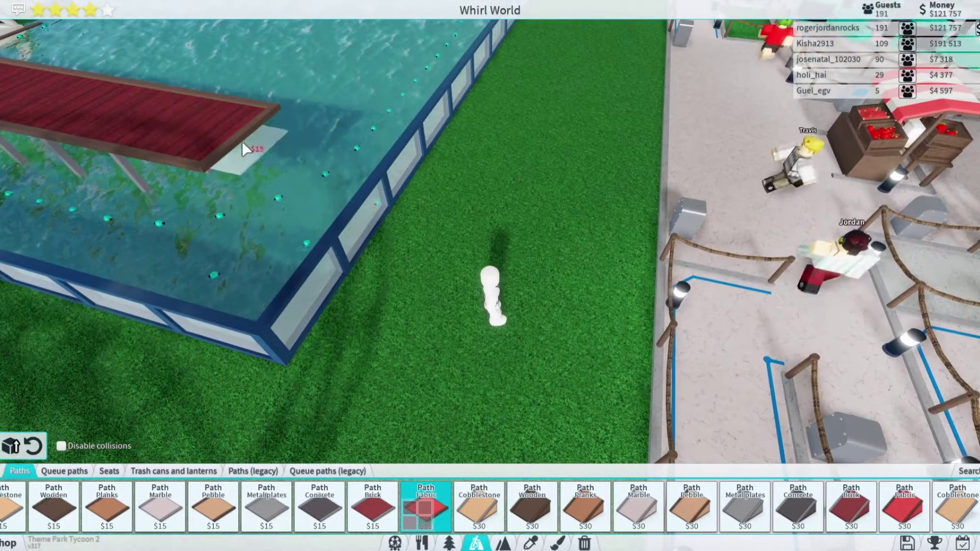
key("Left")
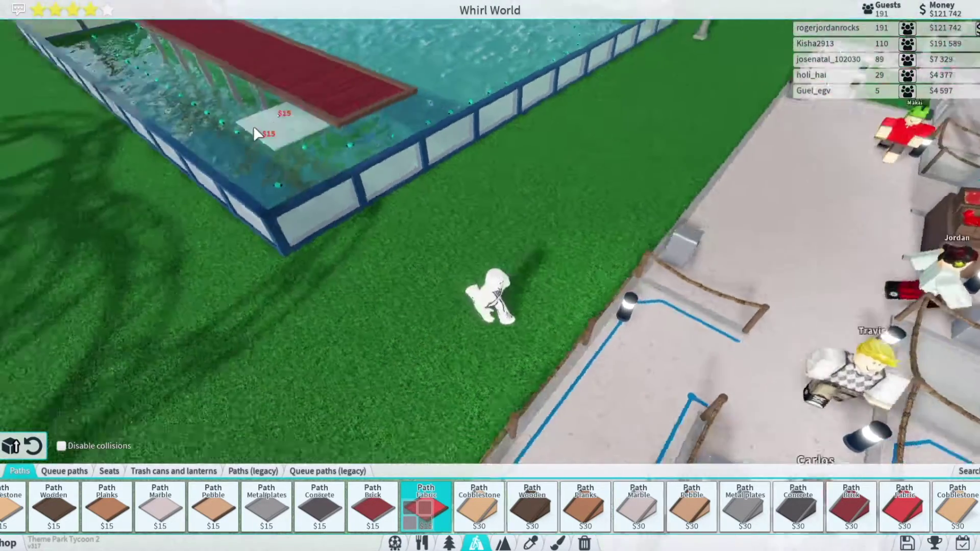
key("w")
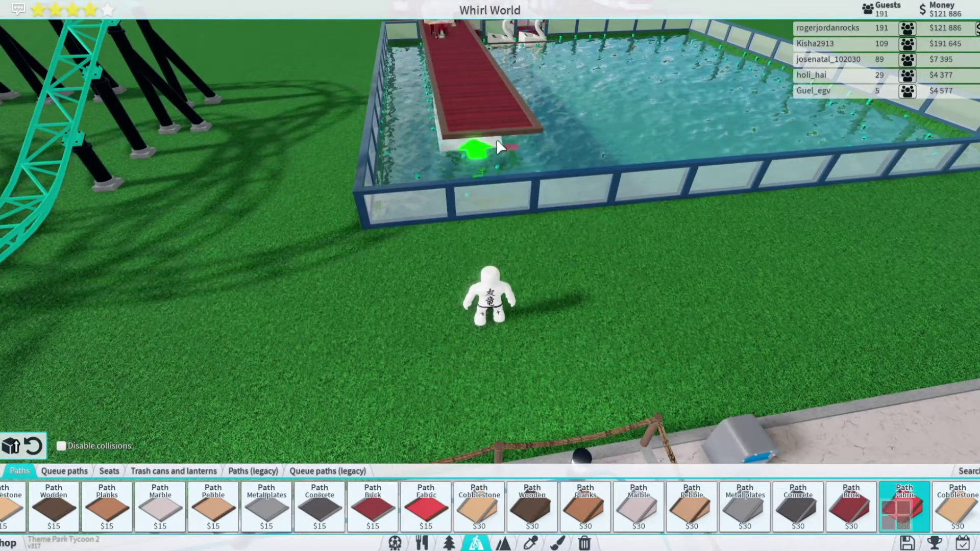
scroll(536, 229, "up", 2)
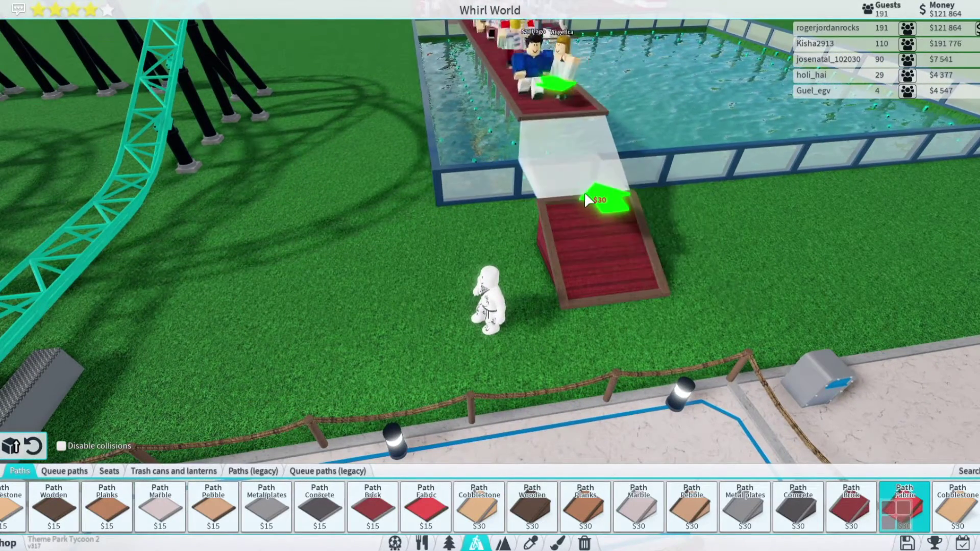
Connect the bridge end with flat fabric tiles down to its foot.
left_click(582, 198)
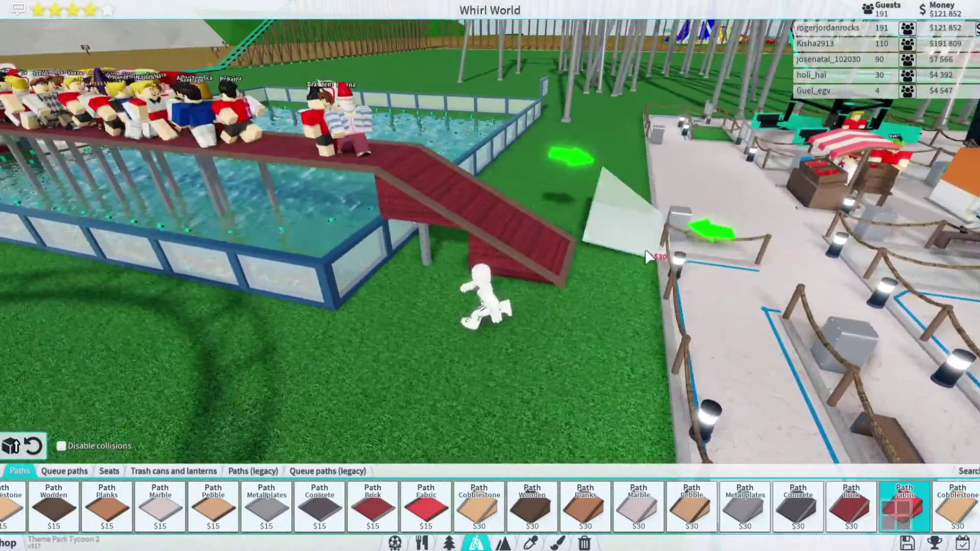
key("Left")
key("Left")
key("Left")
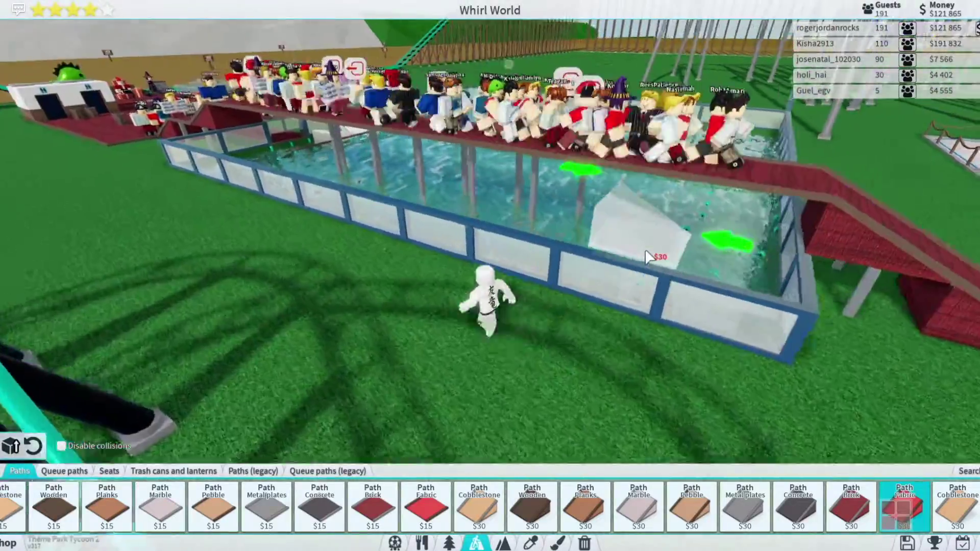
key("Left")
key("Left")
key("Left")
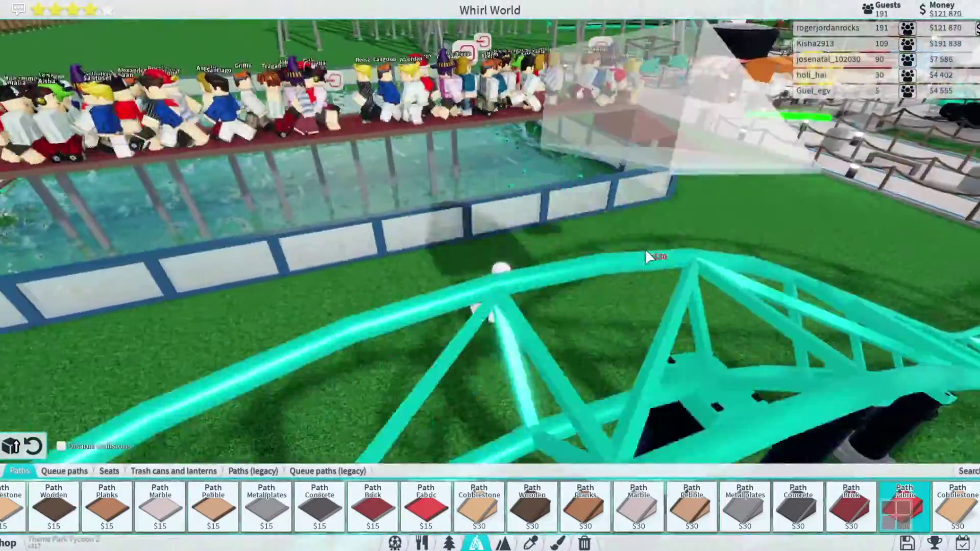
key("Left")
key("Left")
key("Left")
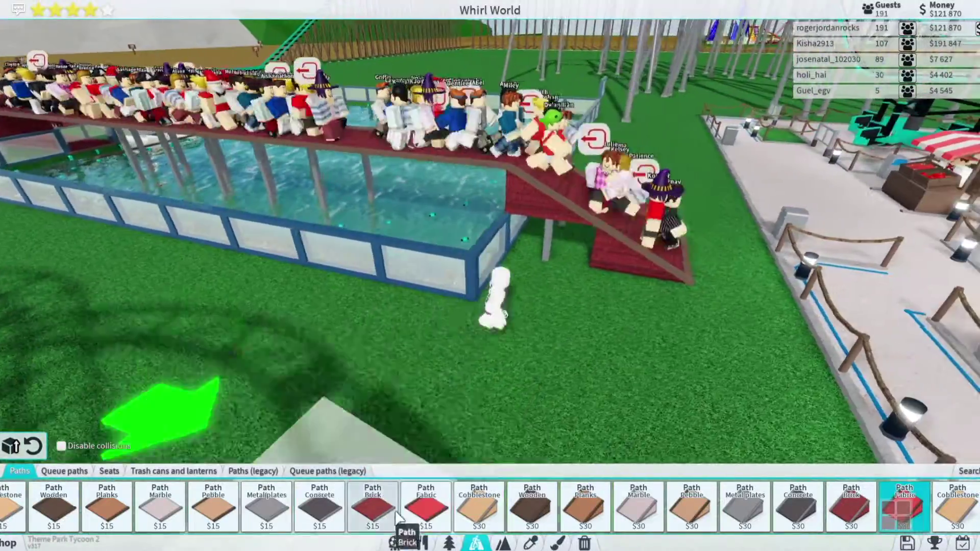
left_click(425, 505)
key("Left")
key("Left")
key("Left")
key("Left")
left_click(562, 335)
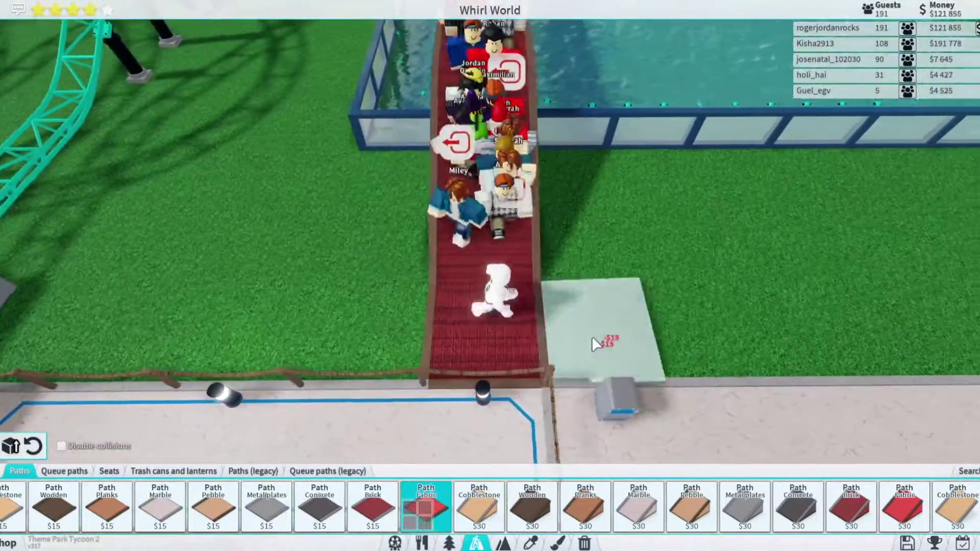
Lay two more fabric path tiles beyond the bridge end onto the grass.
key("Left")
key("Left")
key("Left")
key("Left")
key("Left")
key("Left")
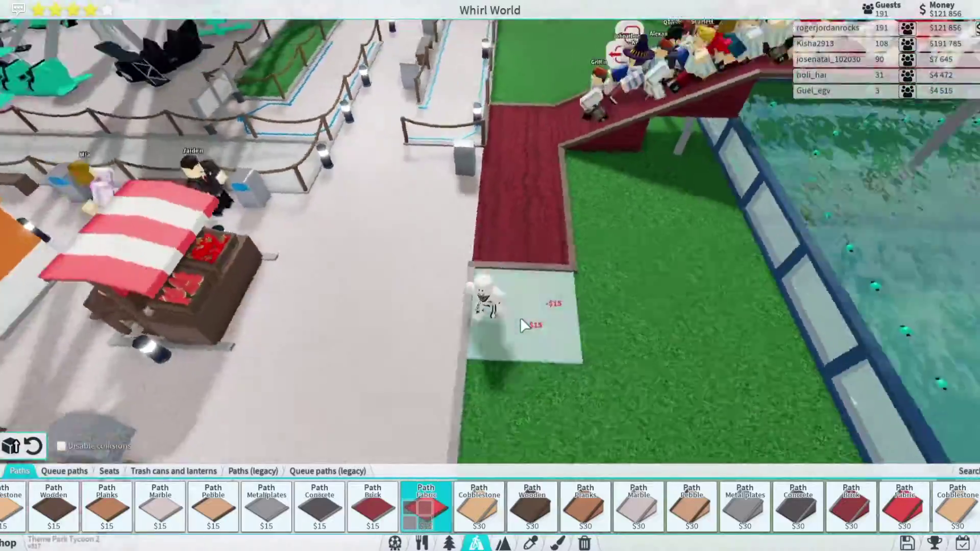
key("Left")
key("Left")
key("Left")
key("Left")
key("Left")
key("Left")
key("Left")
key("Left")
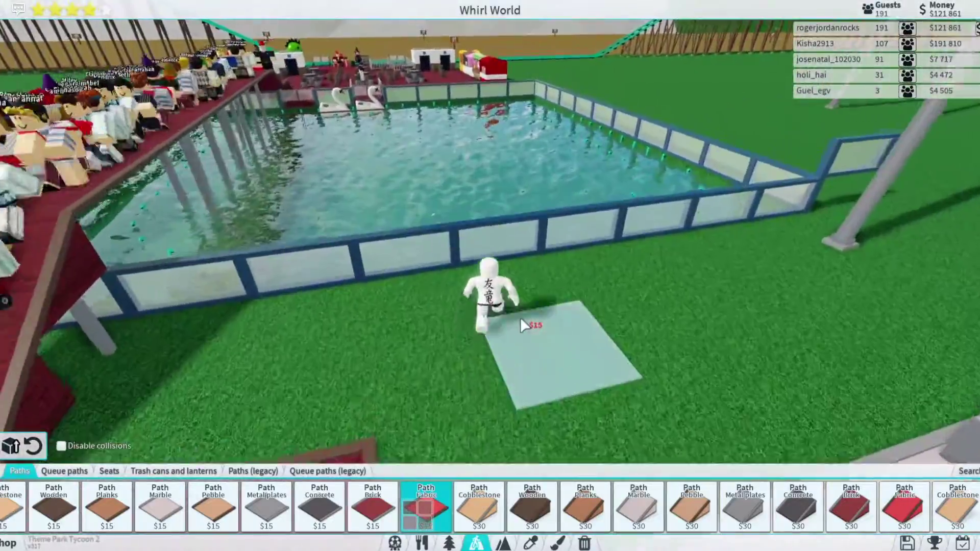
key("Left")
key("Left")
key("Left")
key("Left")
key("Left")
key("Left")
key("Left")
key("Left")
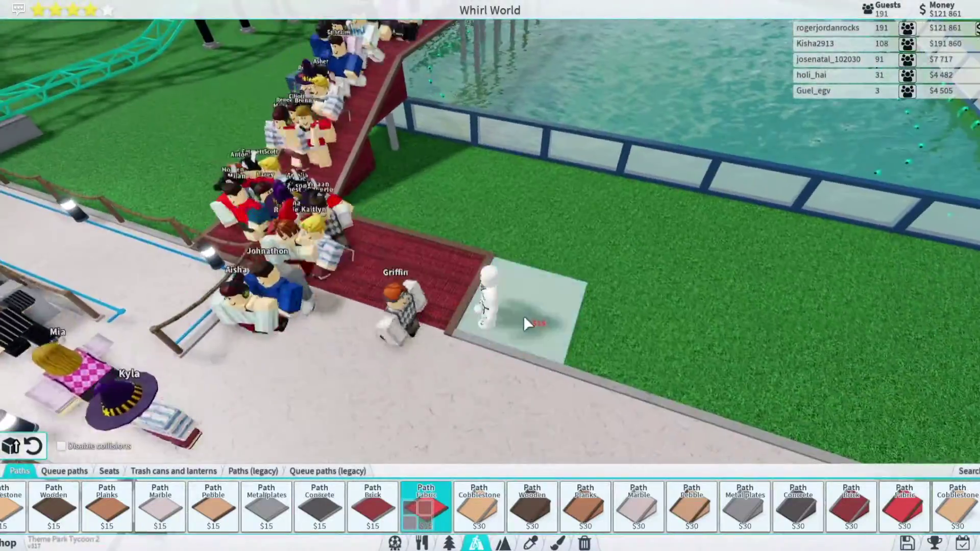
key("Left")
key("Left")
left_click(624, 337)
key("Left")
key("Left")
key("Left")
key("Left")
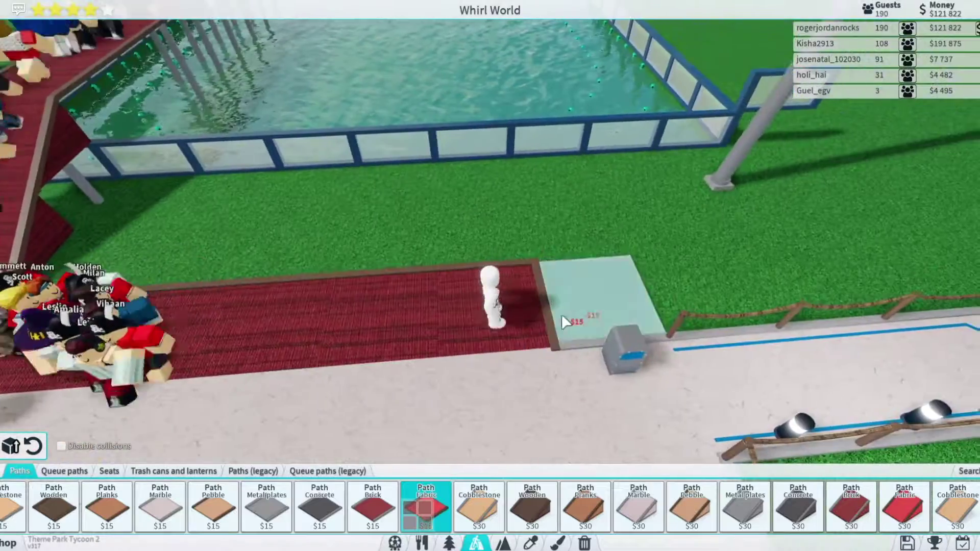
left_click(506, 308)
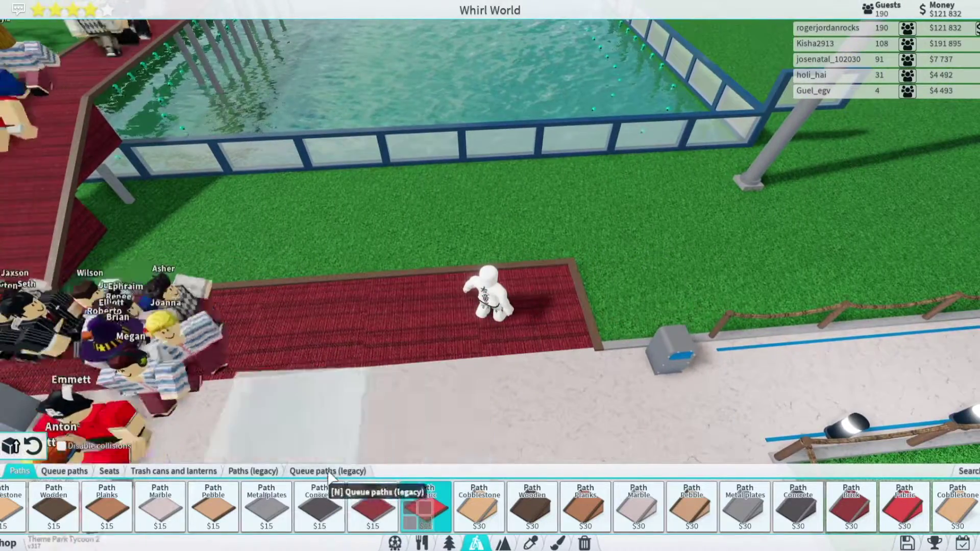
Place a $30 fabric ramp beside the pool wall and walk up onto it.
key("Left")
key("Left")
left_click(903, 505)
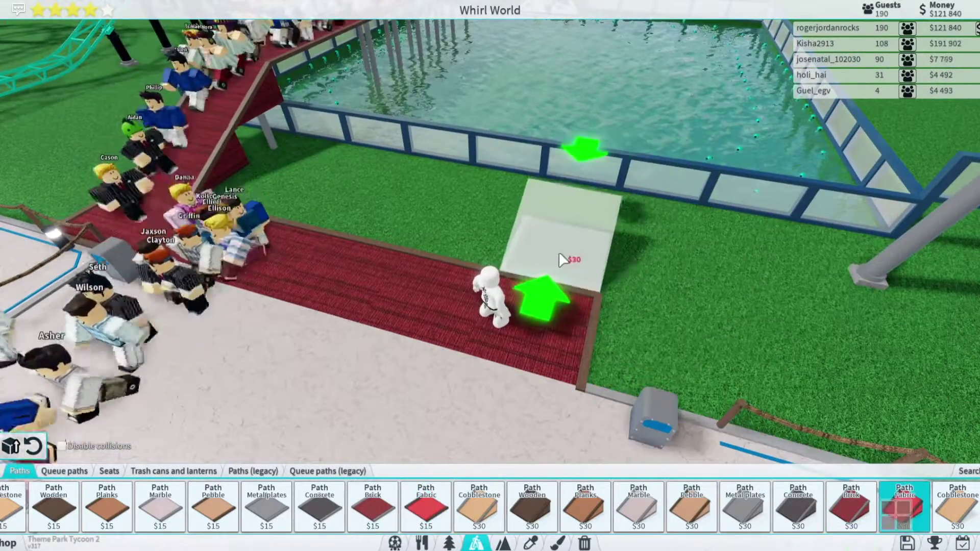
left_click(558, 251)
key("Left")
key("Left")
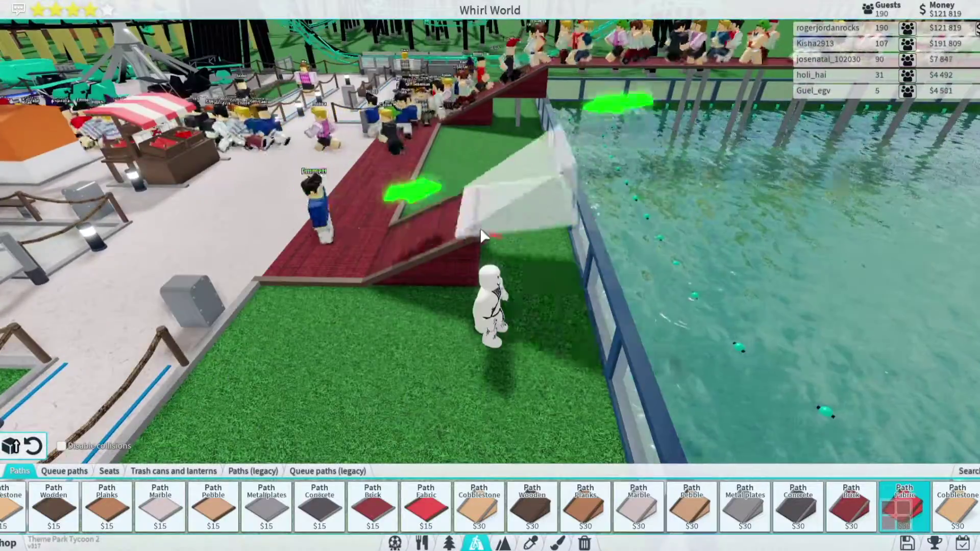
key("w")
key("Left")
key("Left")
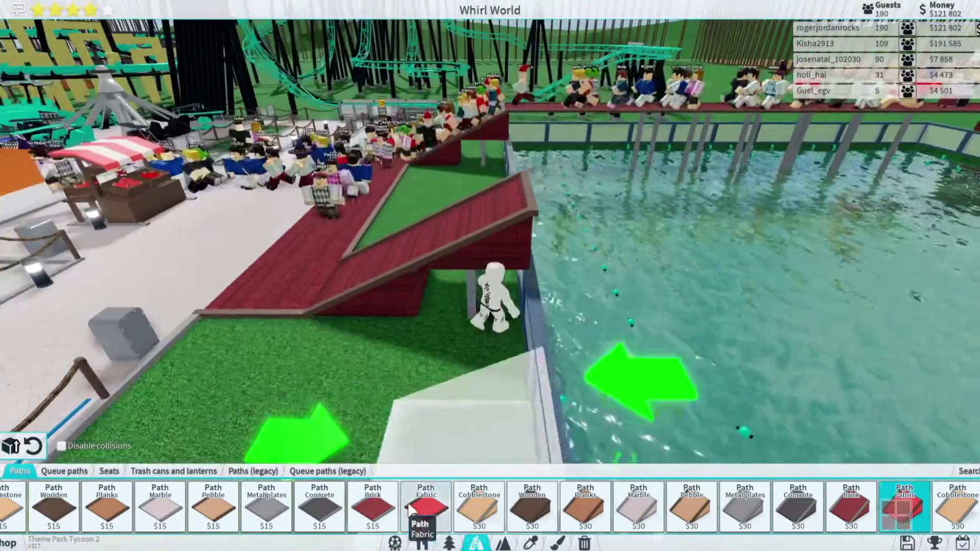
From inside the pond, place a raised flat fabric tile over the water.
left_click(426, 505)
key("Left")
key("Left")
key("w")
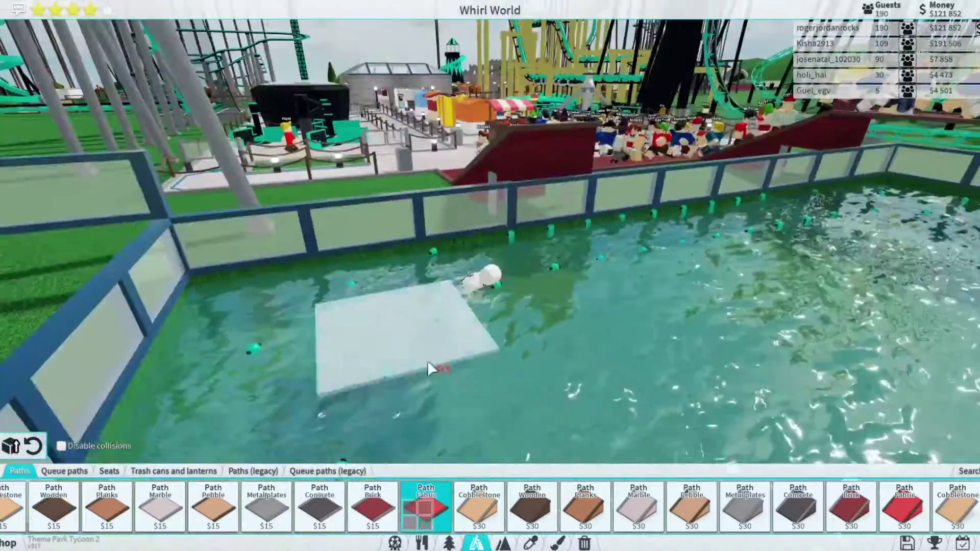
key("s")
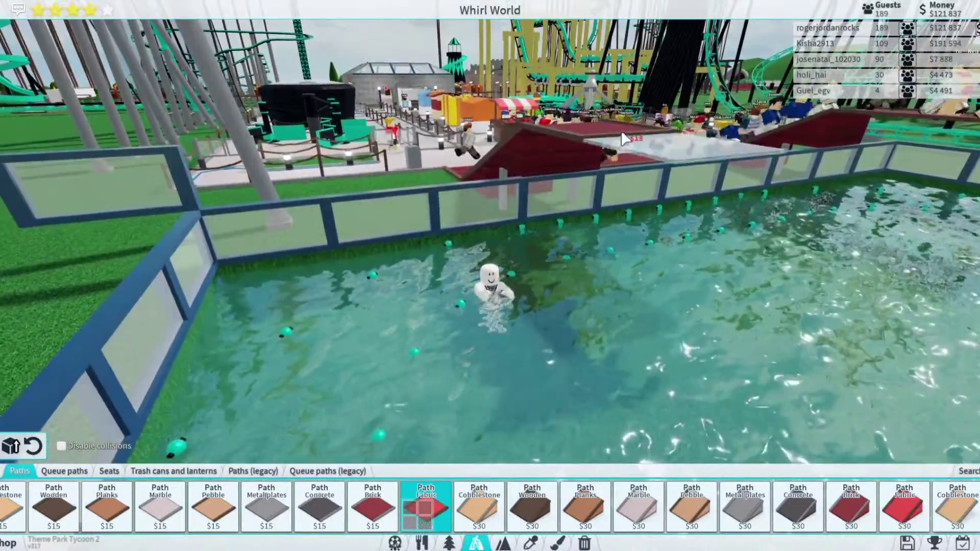
key("Right")
key("Right")
key("Left")
key("Left")
key("Left")
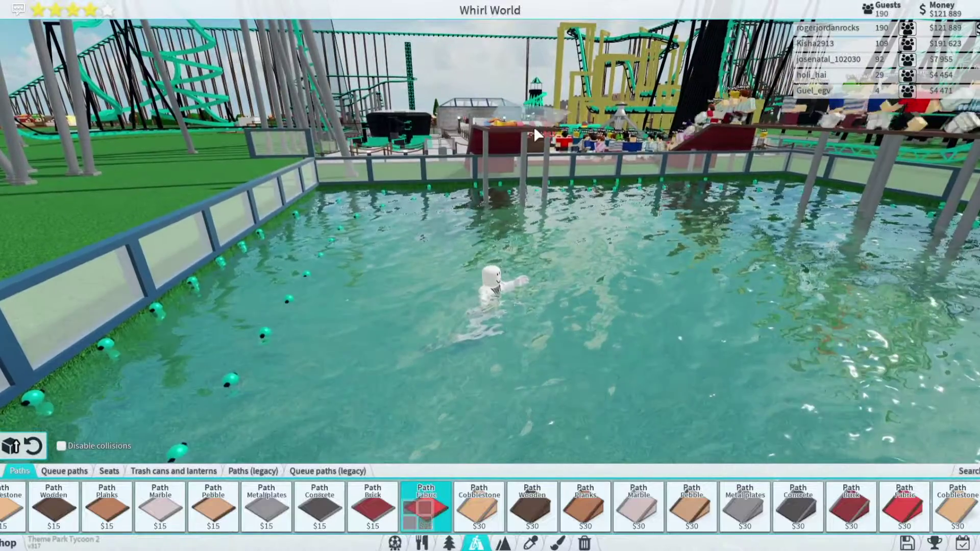
left_click(542, 132)
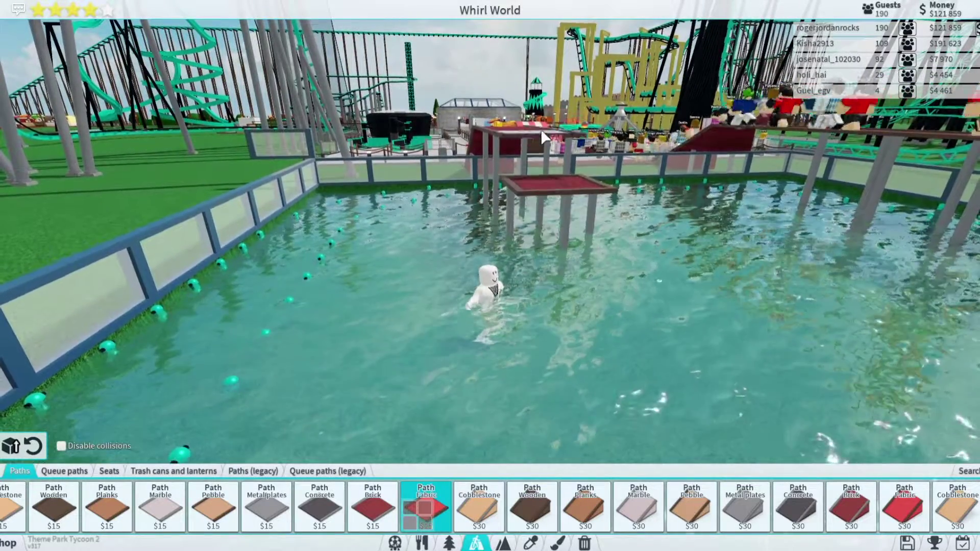
left_click(540, 128)
Delete the misplaced raised tile and reselect the flat fabric path piece.
left_click(584, 542)
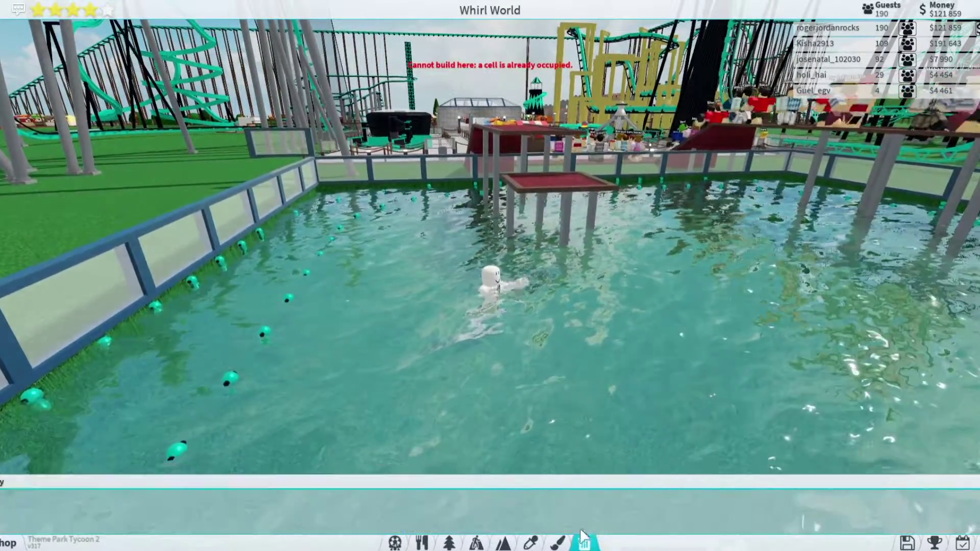
left_click(566, 185)
left_click(476, 542)
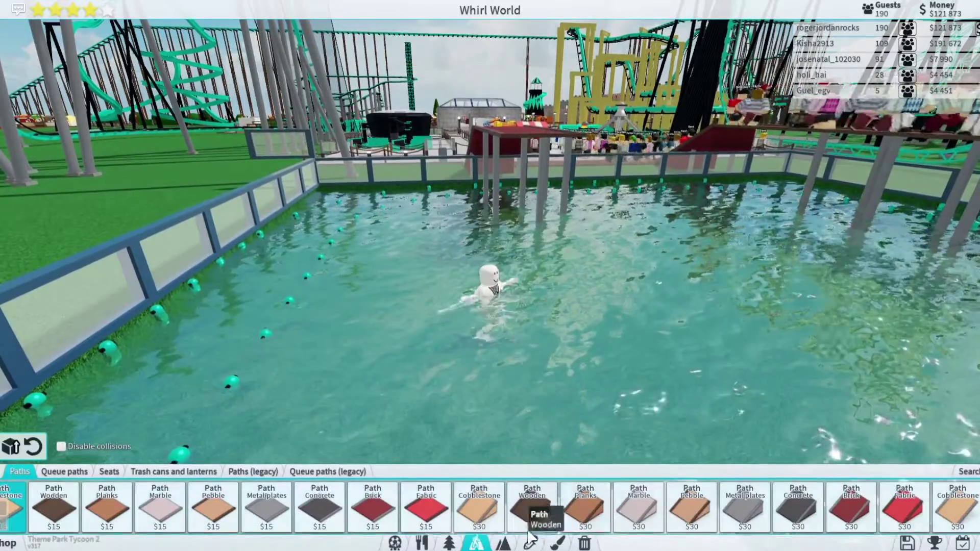
left_click(410, 511)
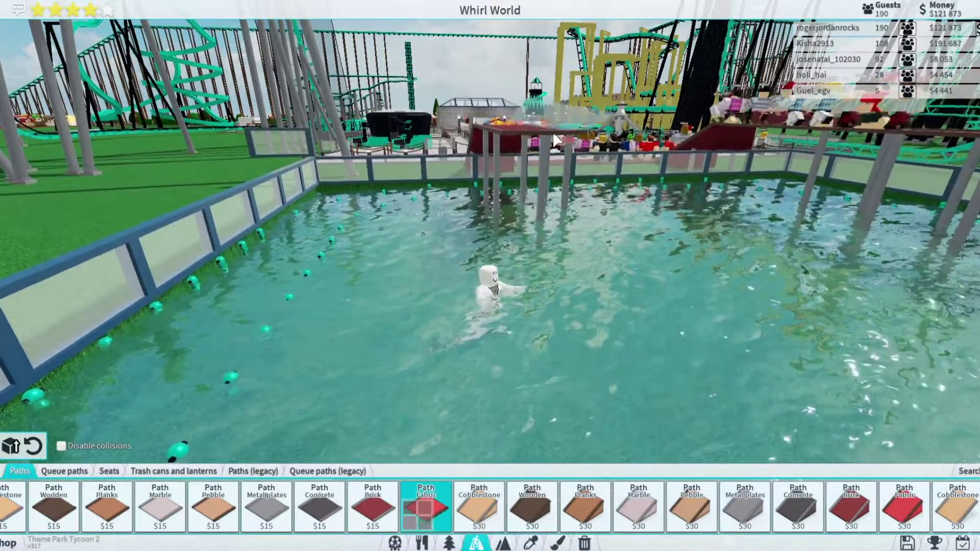
key("s")
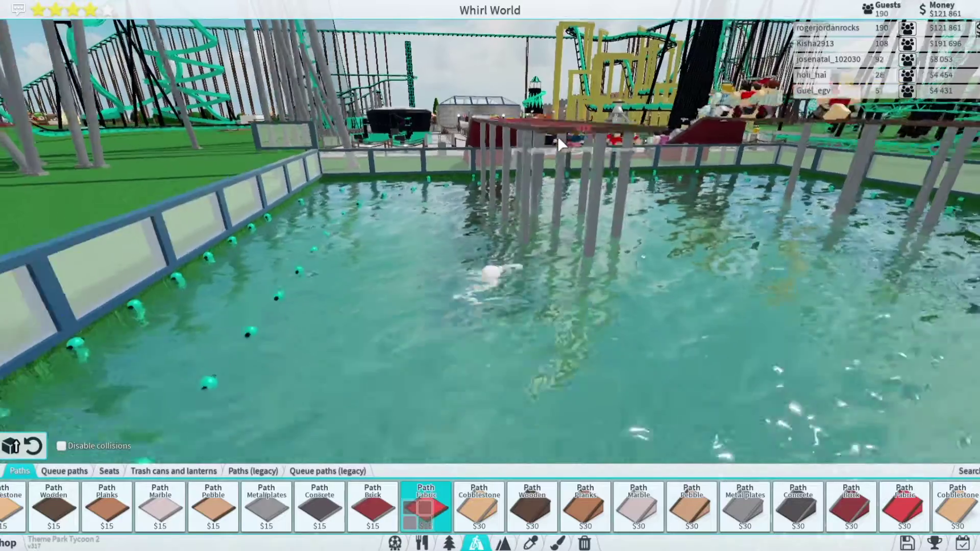
key("s")
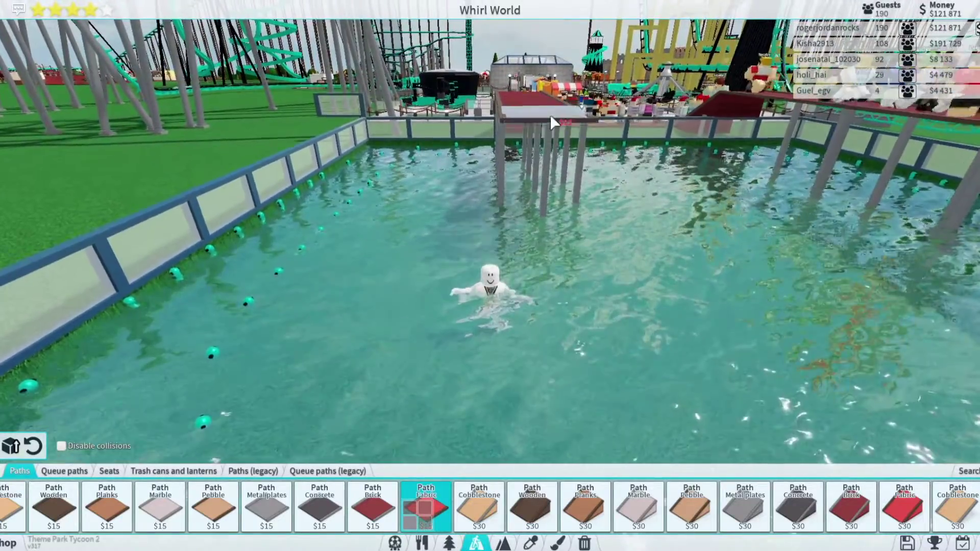
key("s")
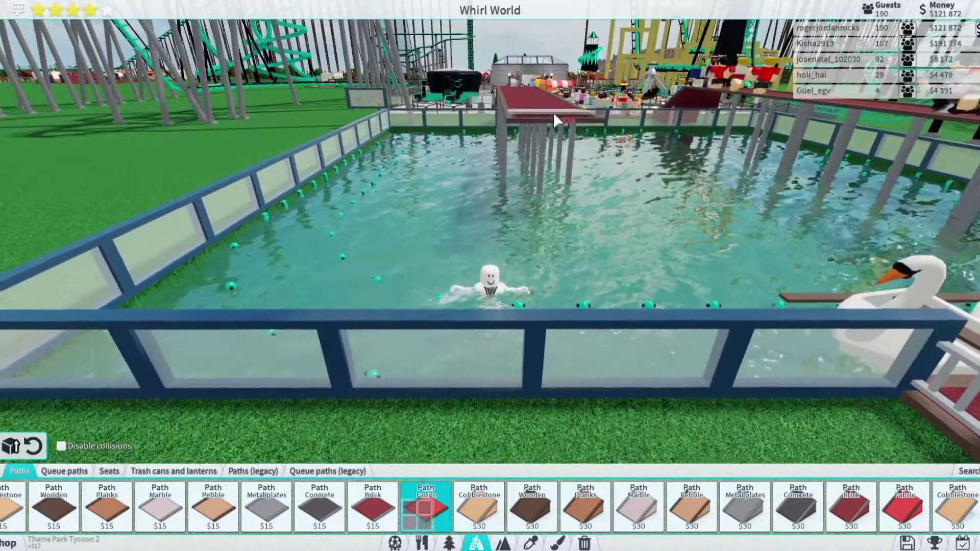
key("s")
key("s")
Extend the raised path several tiles over the pond, adding one at the pier's end.
key("space")
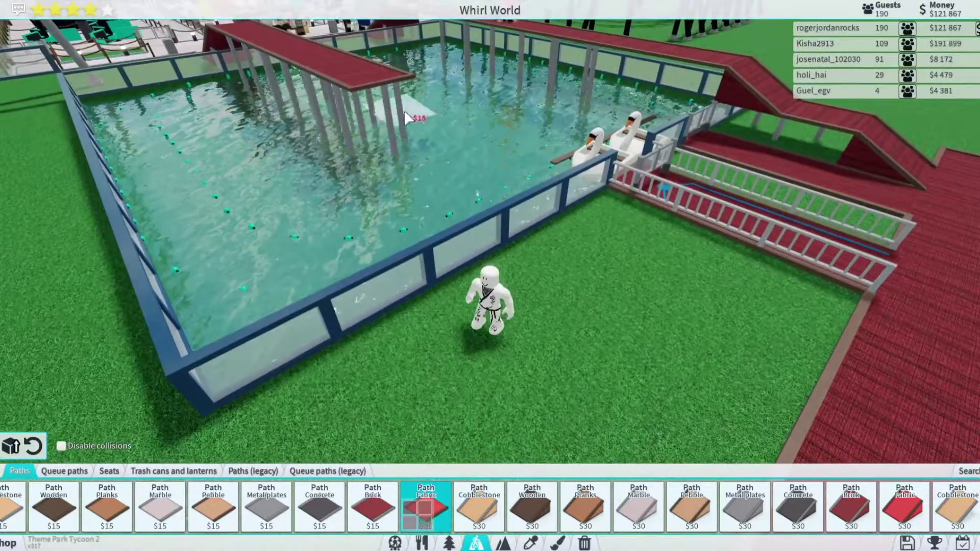
left_click_drag(374, 84, 448, 127)
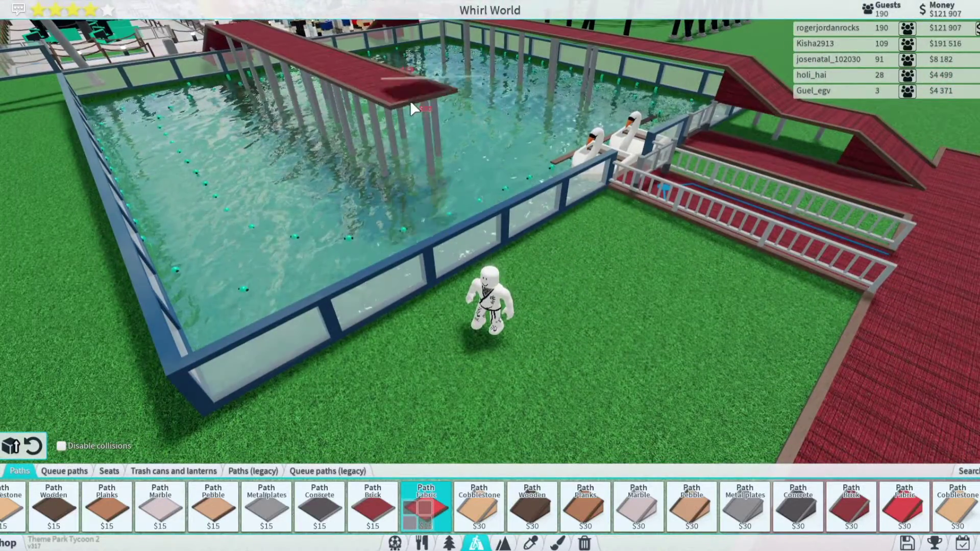
key("Left")
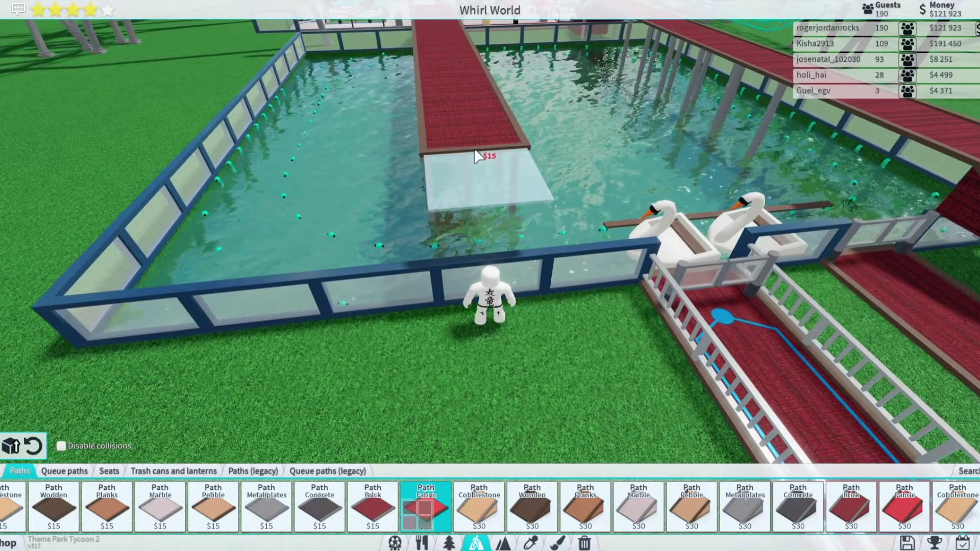
left_click(473, 147)
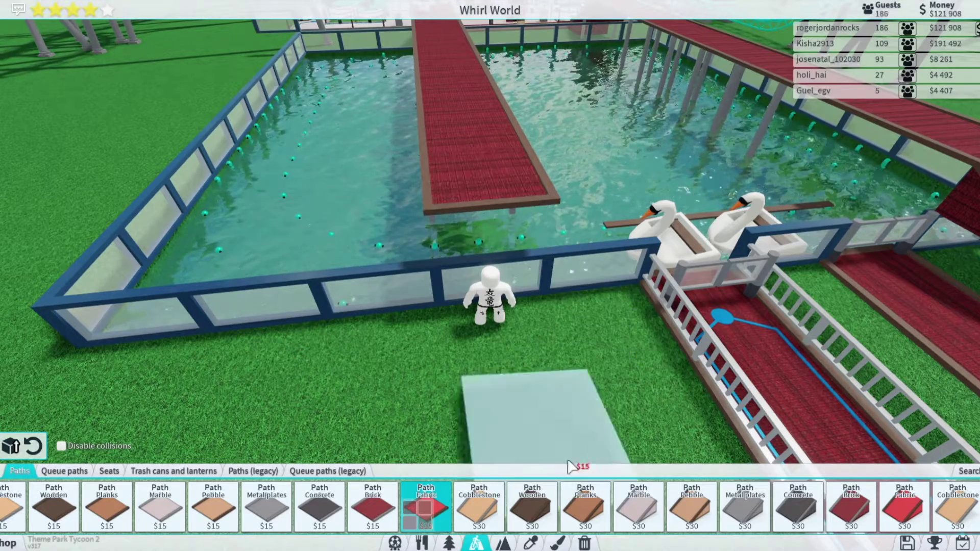
Place fabric ramps on the grass by the deck, then walk onto it.
left_click(900, 505)
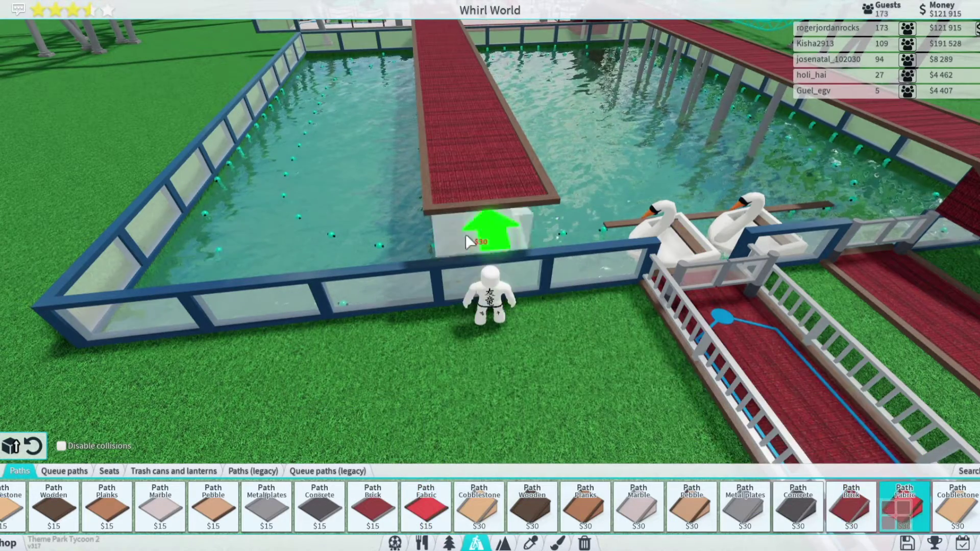
key("Right")
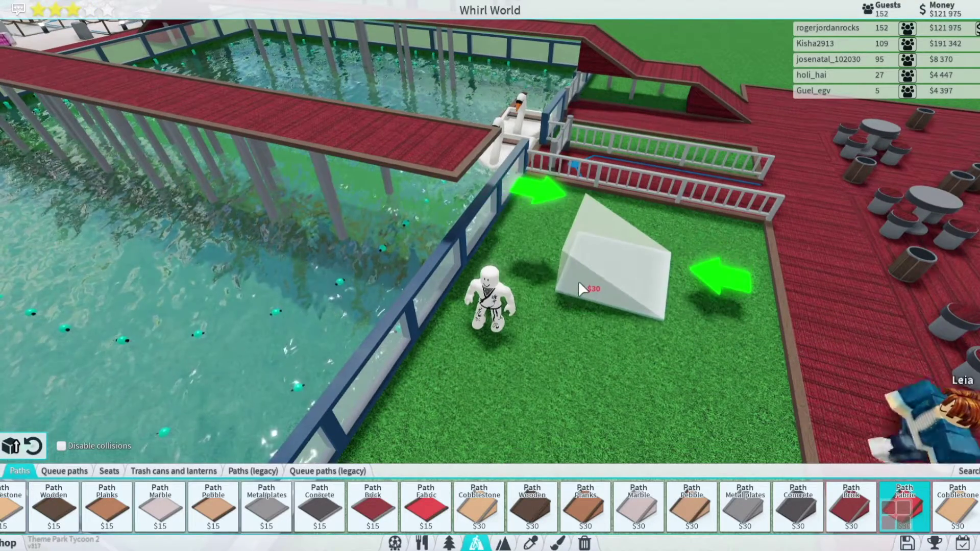
left_click(689, 315)
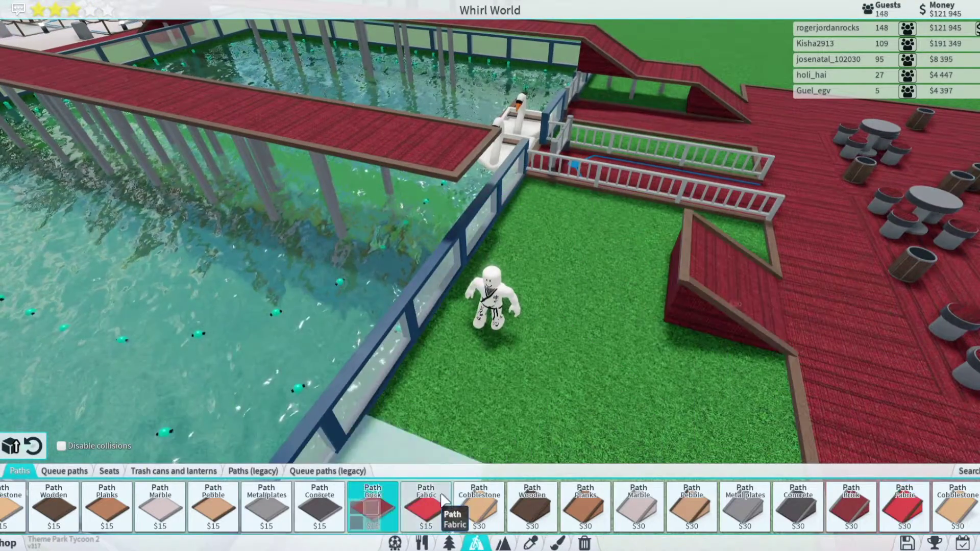
left_click(682, 252)
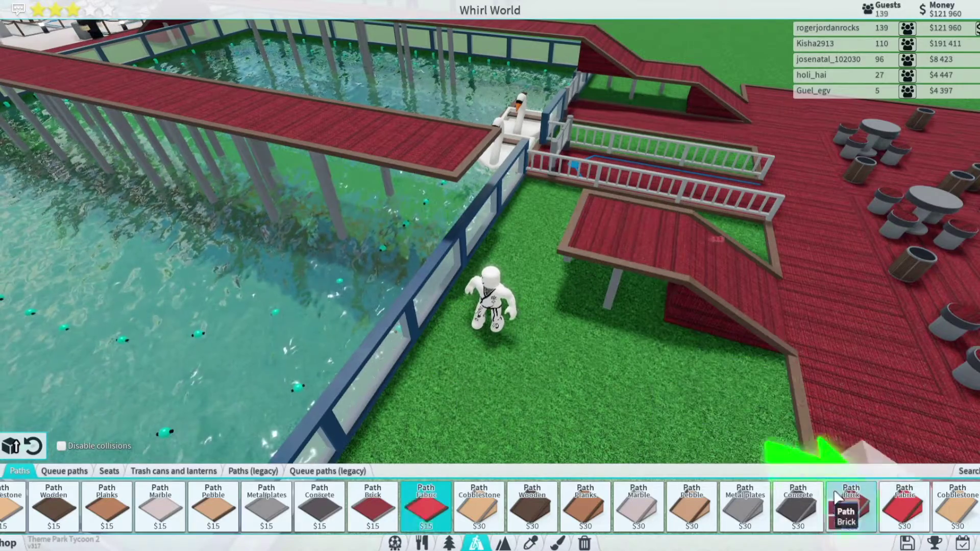
left_click(900, 505)
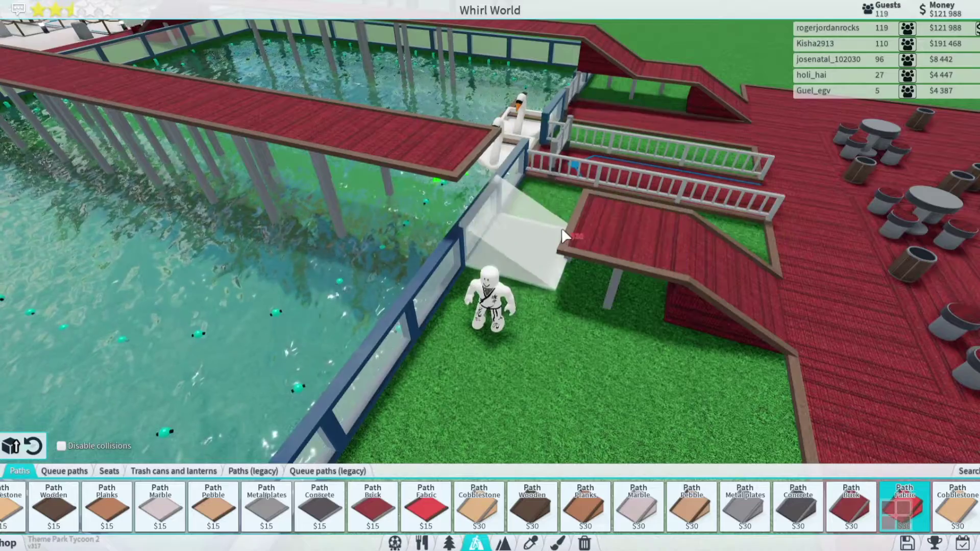
key("Left")
key("Left")
key("Left")
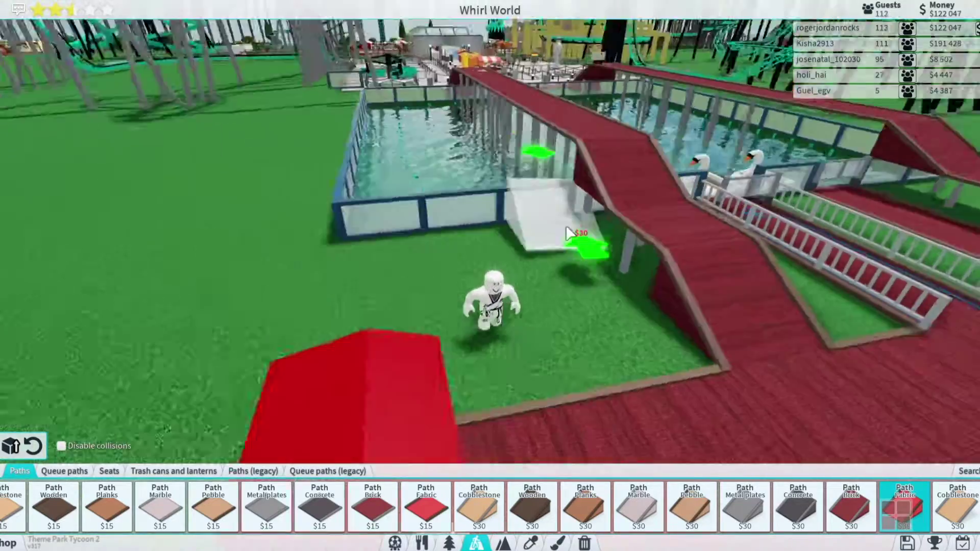
key("w")
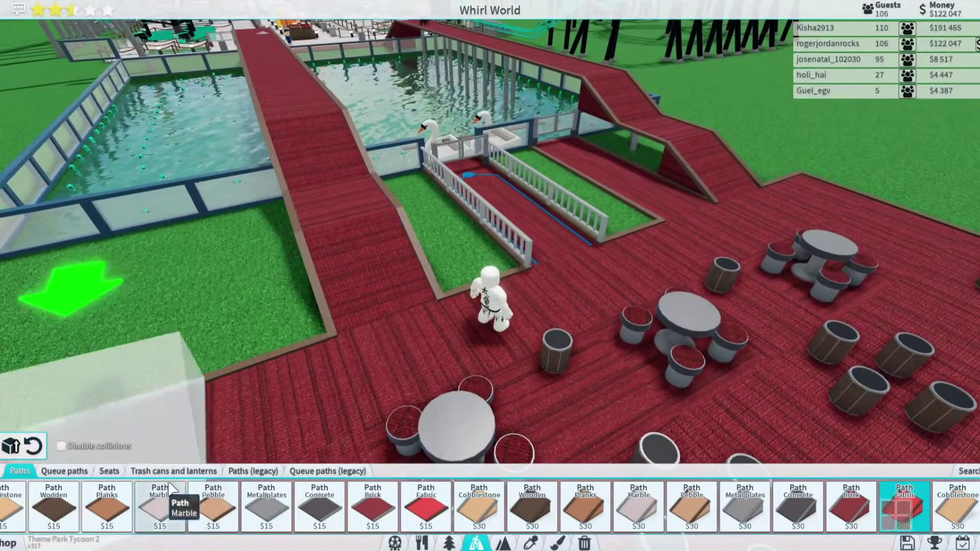
Browse Scenery's Fences, walls and poles category and open the item search.
left_click(145, 469)
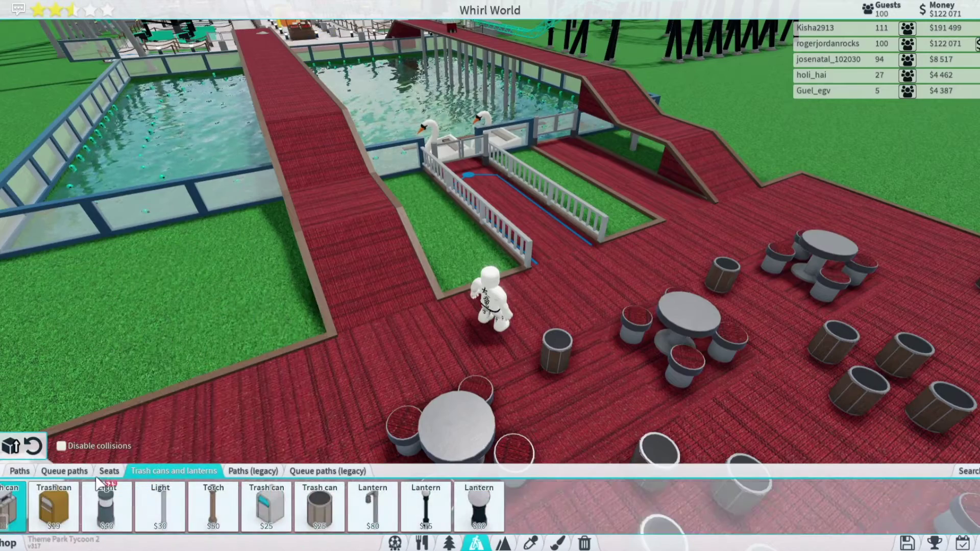
left_click(449, 542)
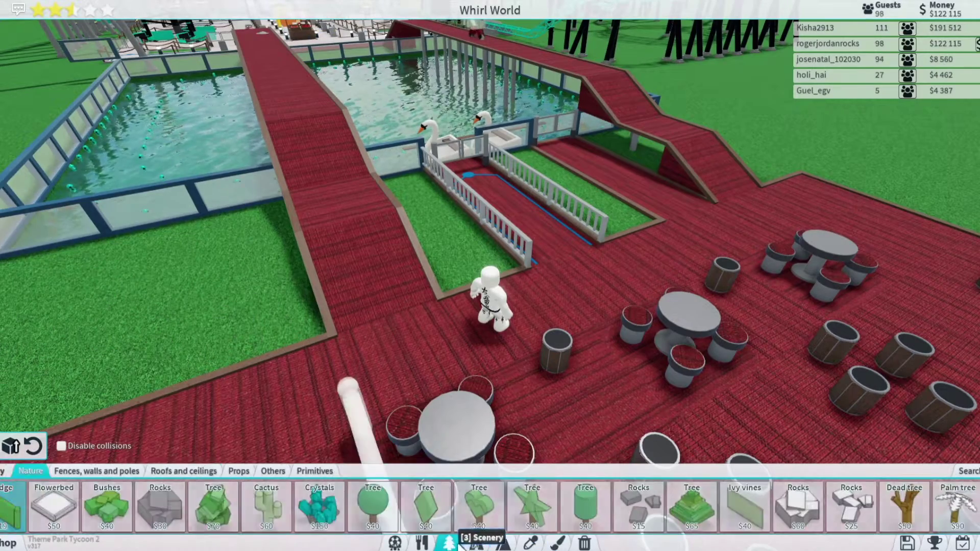
left_click(142, 469)
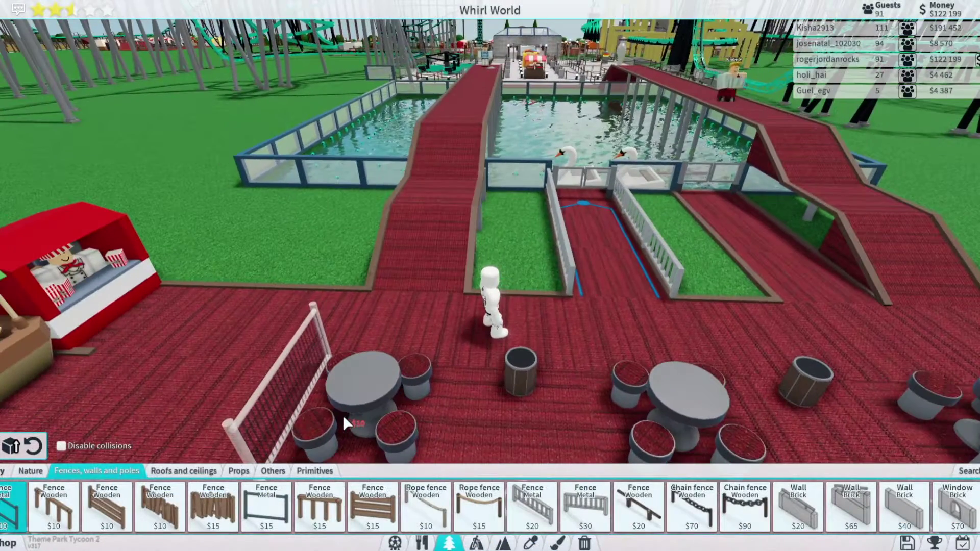
scroll(720, 521, "down", 1)
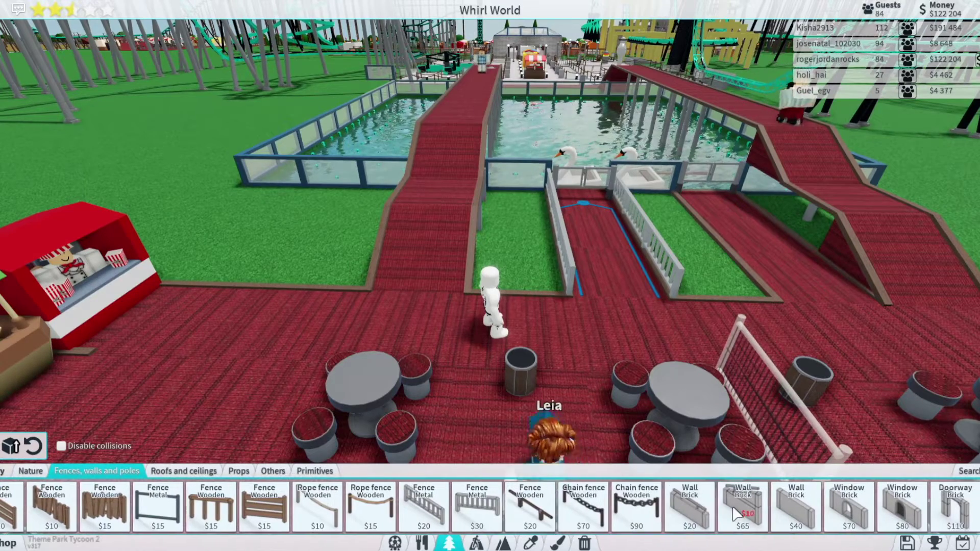
scroll(689, 517, "down", 1)
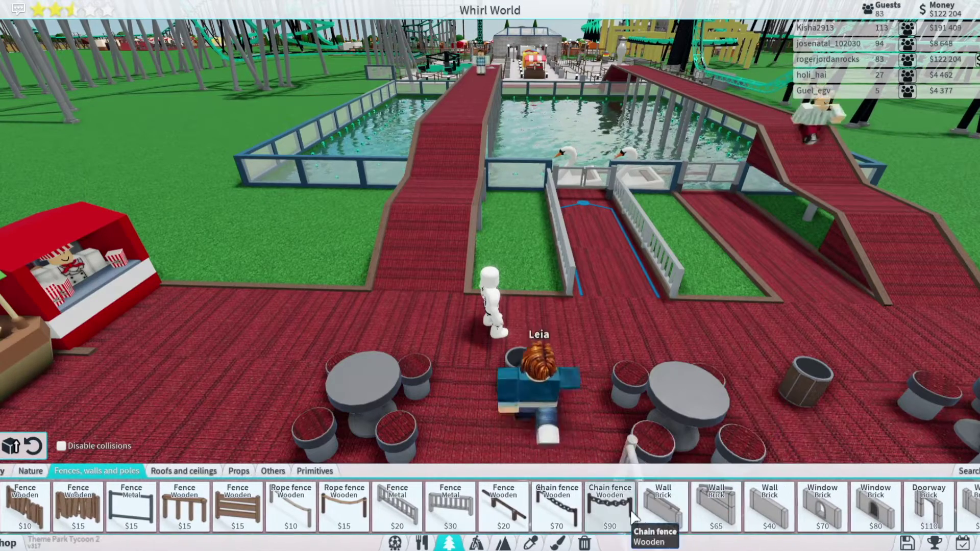
left_click(973, 472)
type("fence")
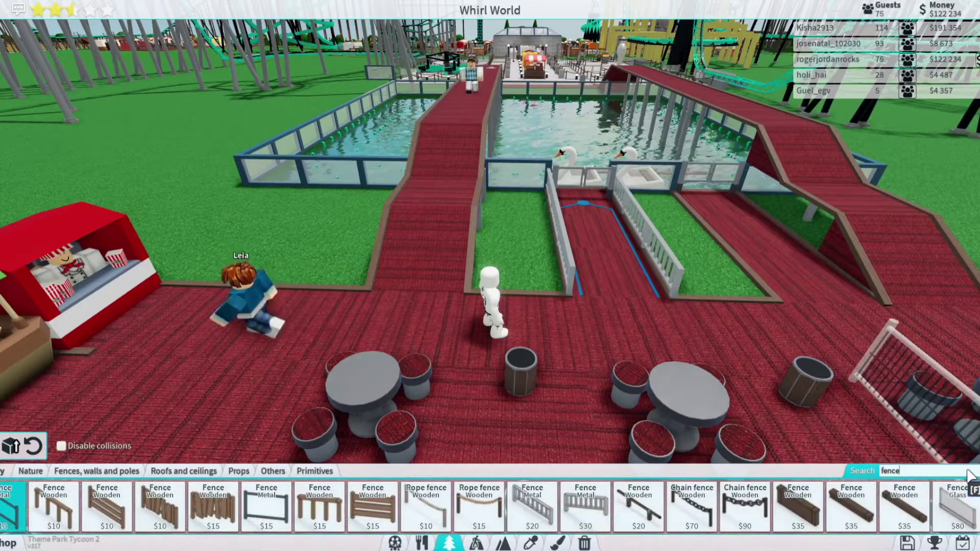
scroll(689, 512, "down", 3)
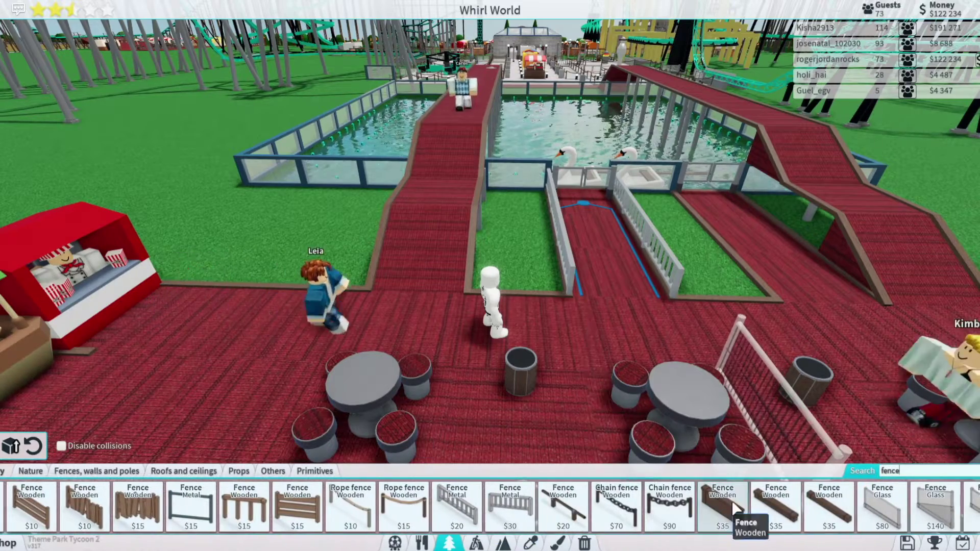
scroll(829, 511, "down", 2)
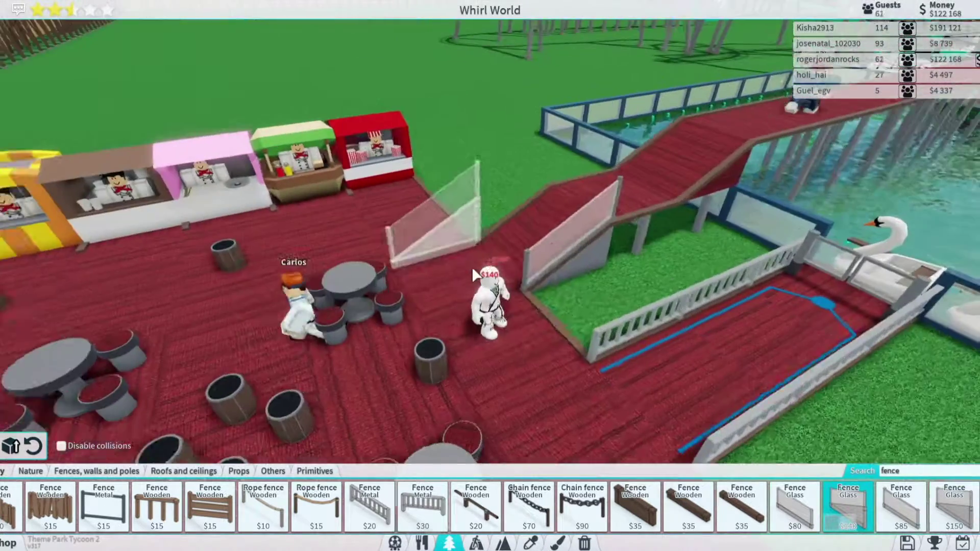
Place a glass fence on the first ramp, then walk onto the bridge.
left_click(472, 267)
key("w")
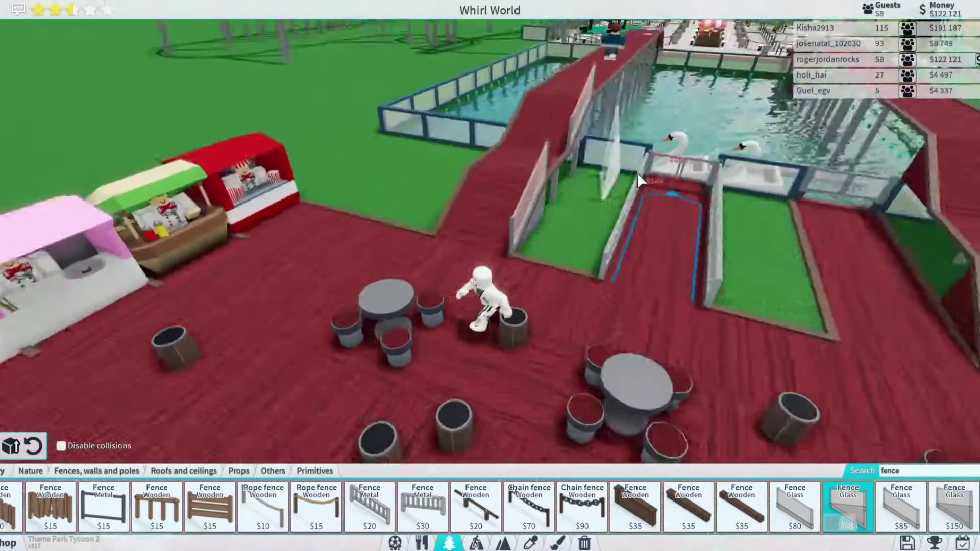
key("w")
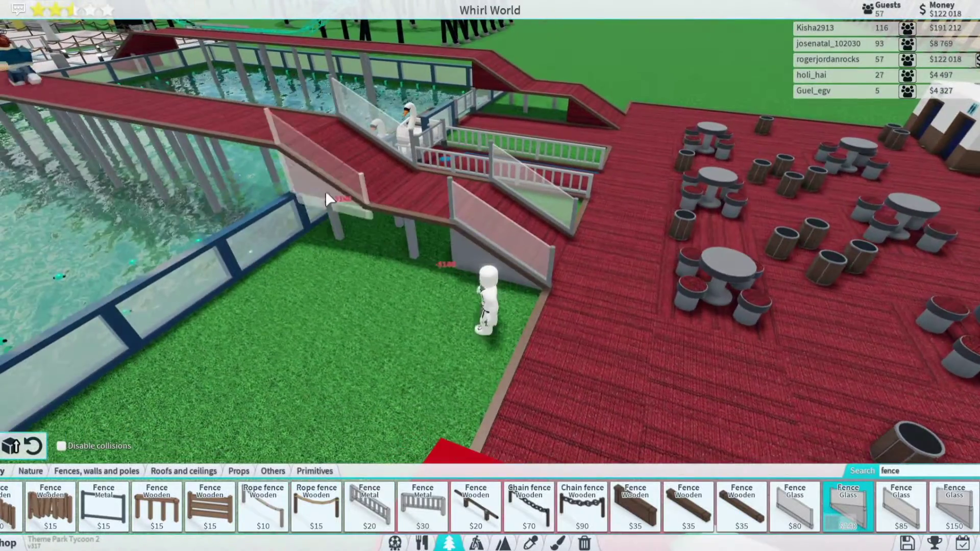
key("w")
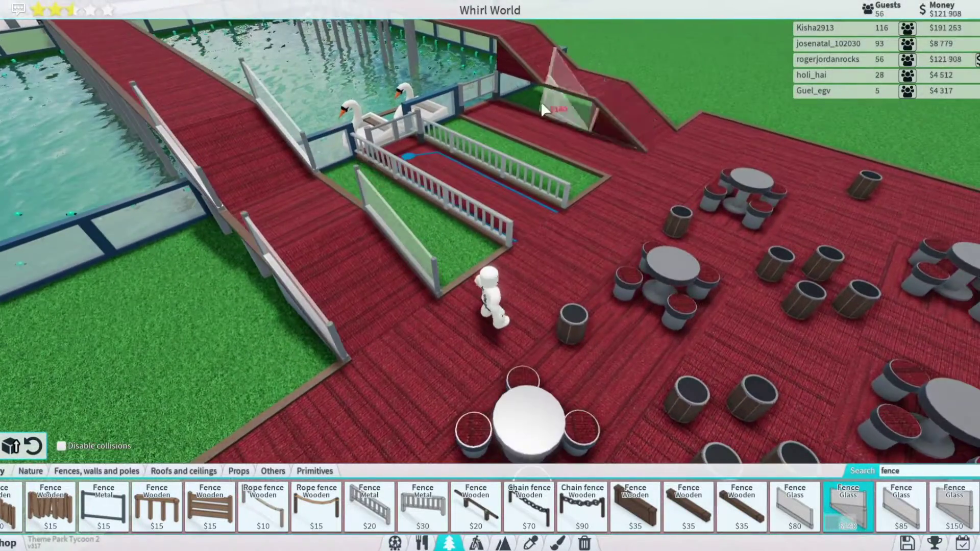
key("Left")
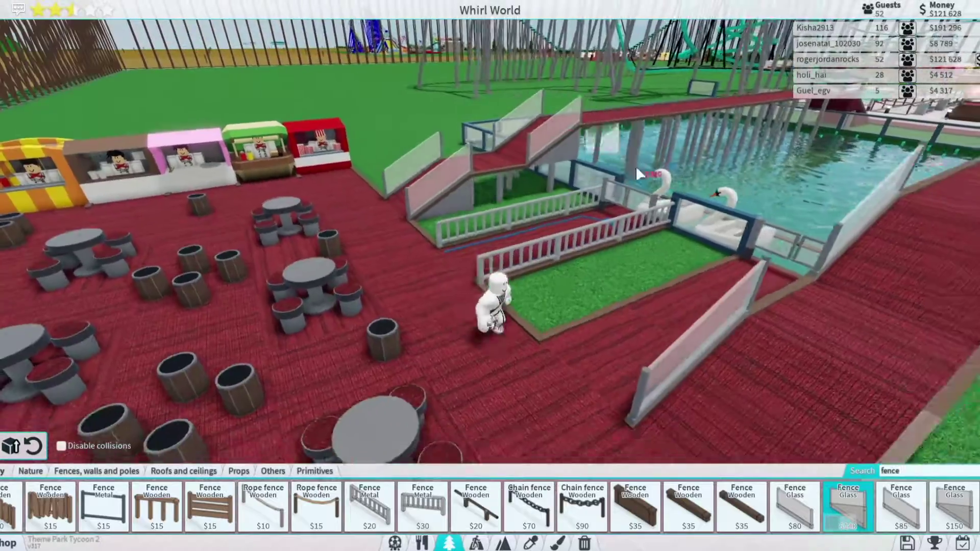
key("w")
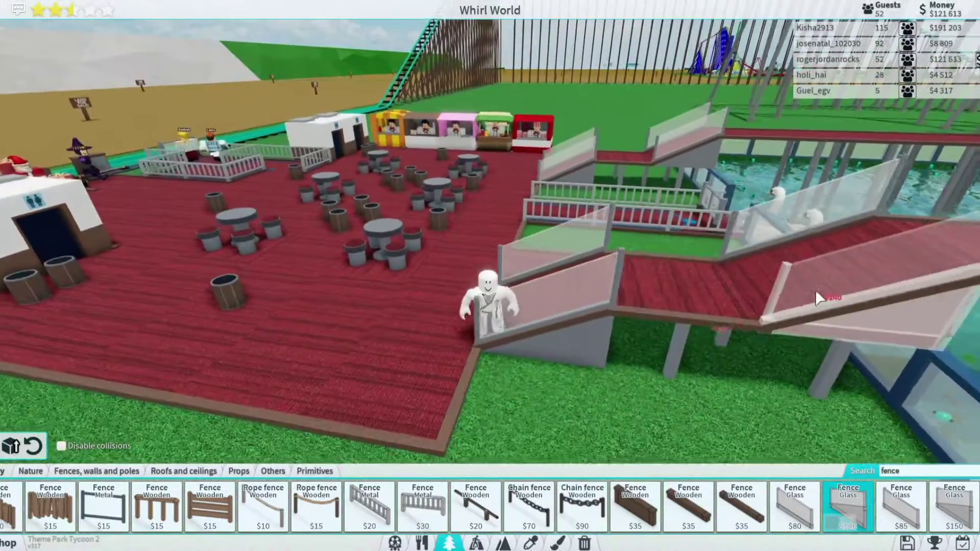
key("w")
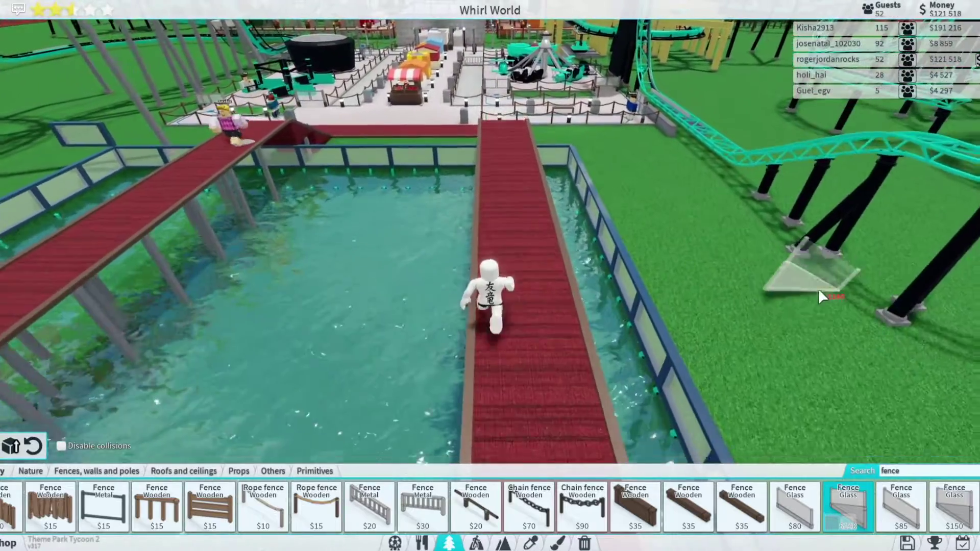
Add a glass fence panel on the next ramp along the bridge.
key("Left")
key("Left")
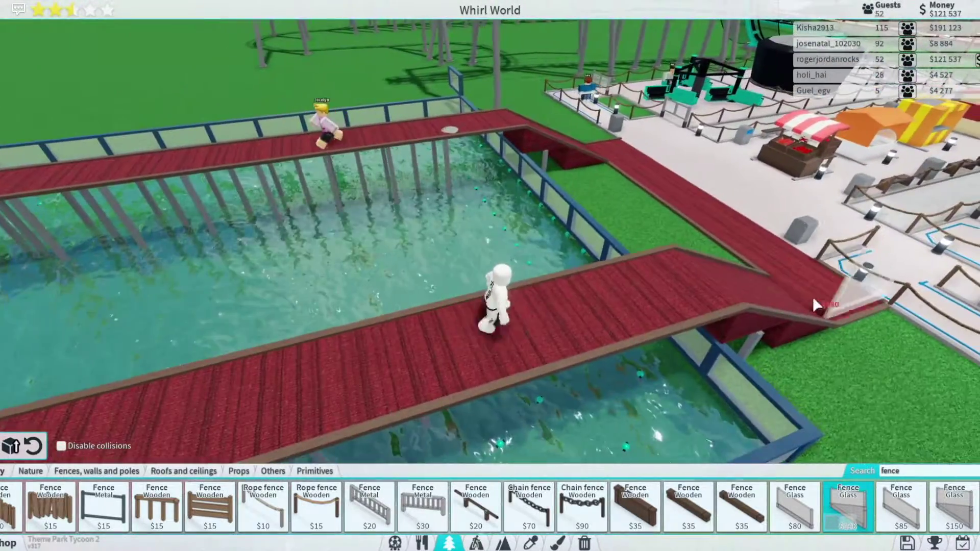
key("Left")
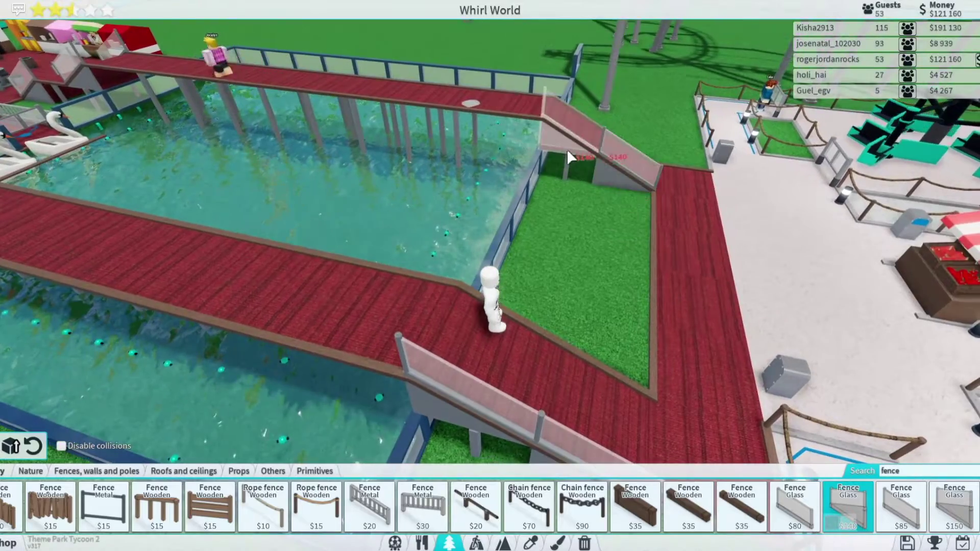
left_click(567, 150)
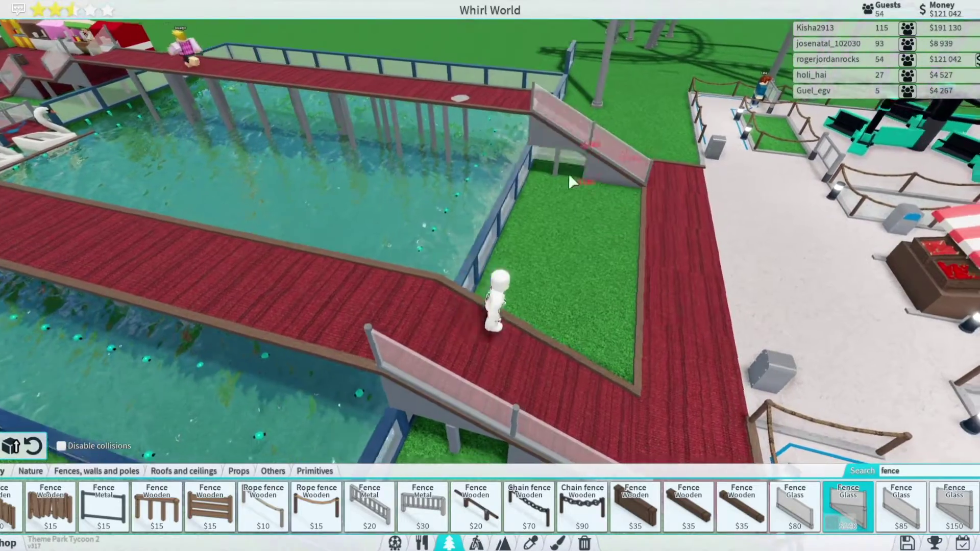
key("Left")
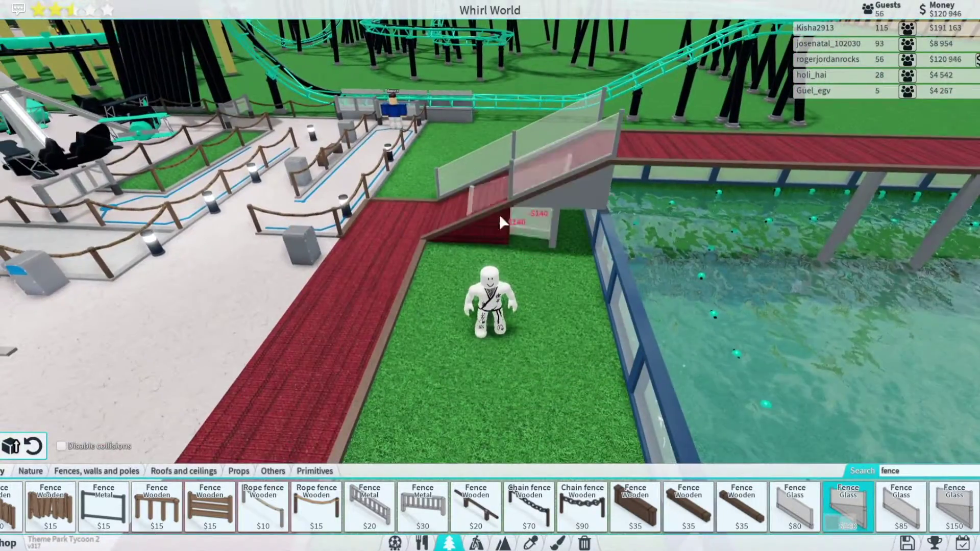
key("Left")
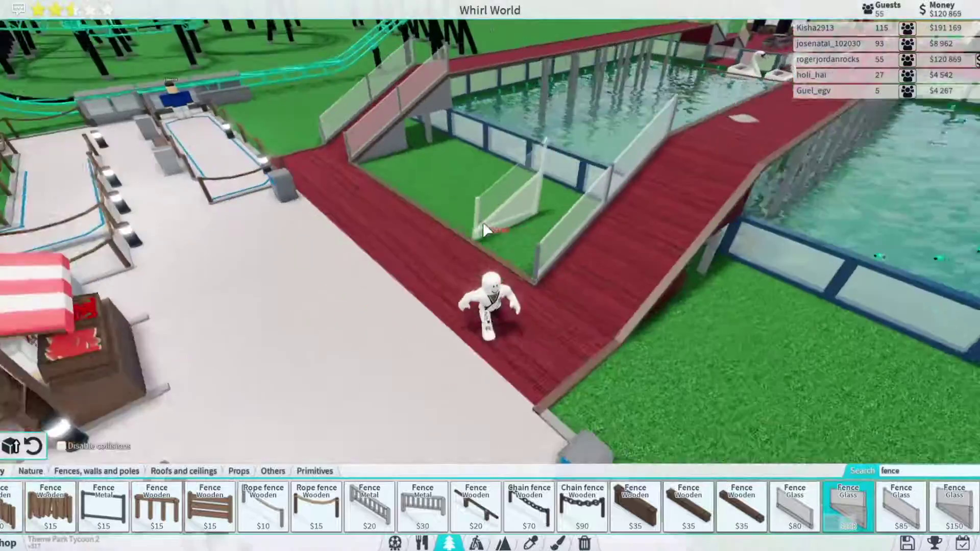
key("Left")
key("w")
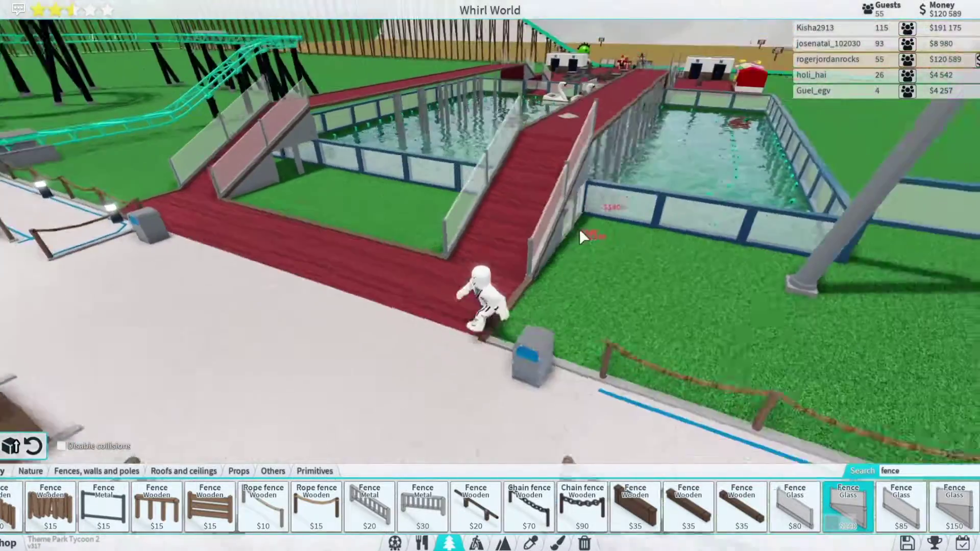
Drag two continuous runs of glass fence along the long bridge edge.
key("w")
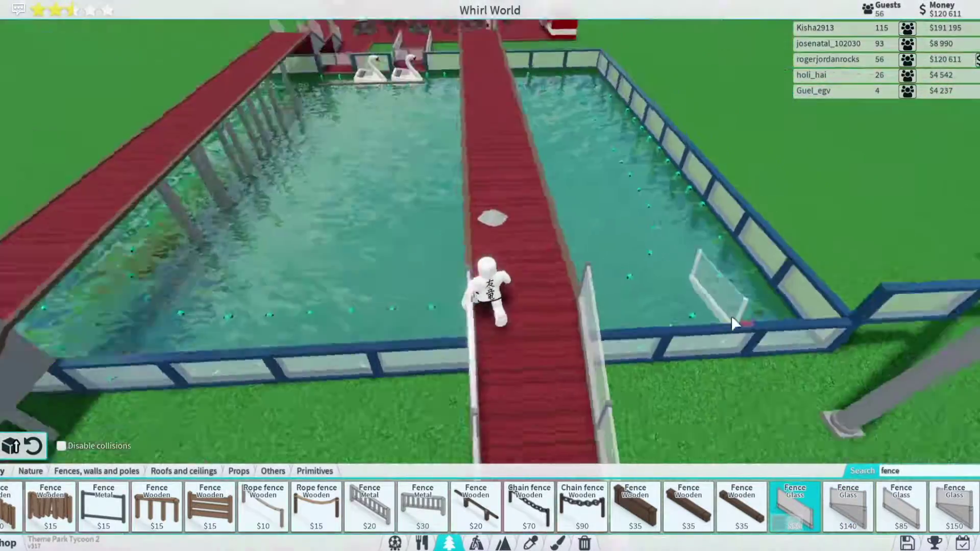
key("d")
key("w")
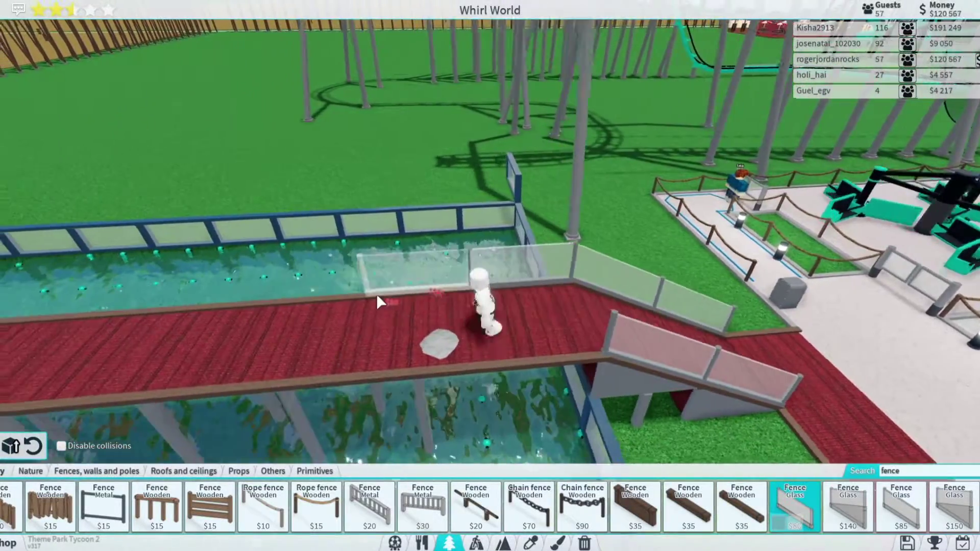
left_click_drag(376, 293, 331, 310)
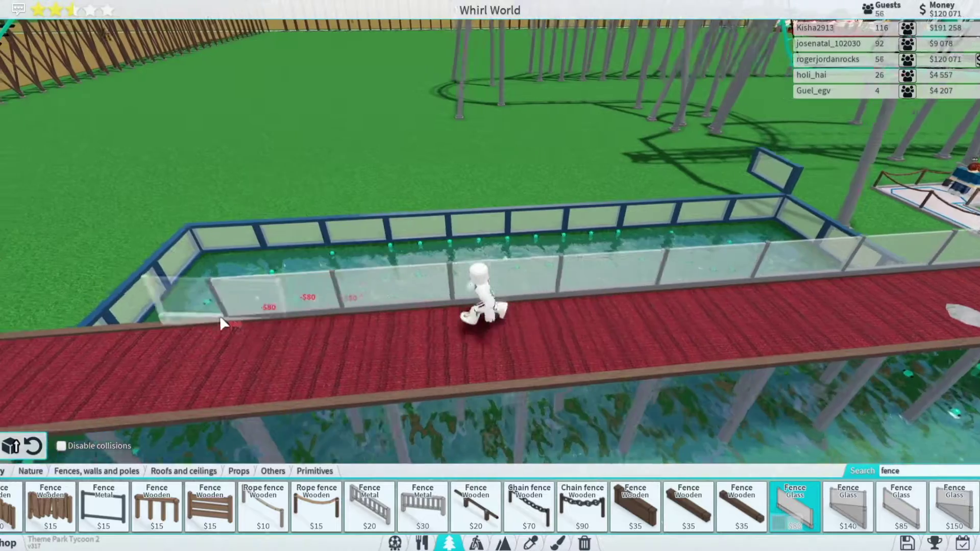
mouse_move(331, 309)
left_mouse_down()
mouse_move(176, 331)
mouse_move(285, 398)
mouse_move(512, 359)
left_mouse_up()
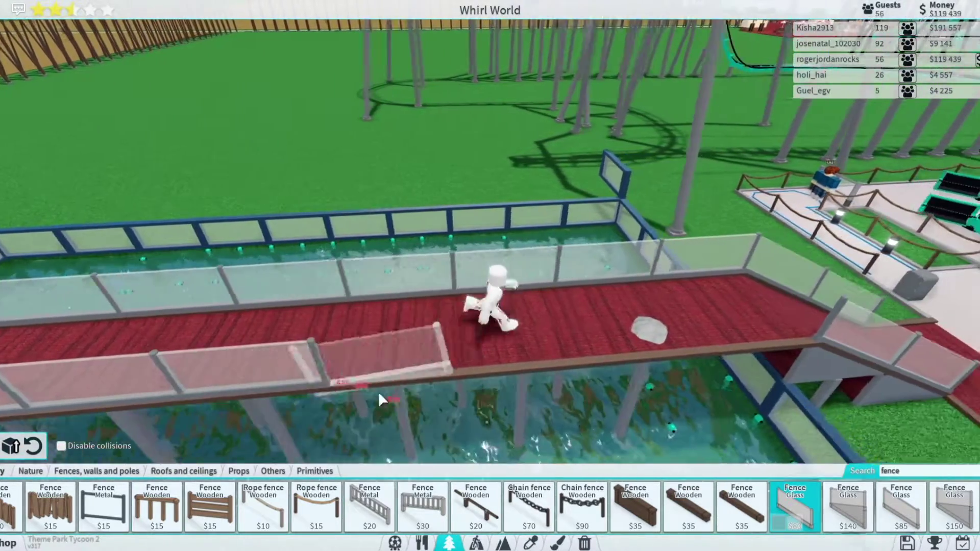
key("a")
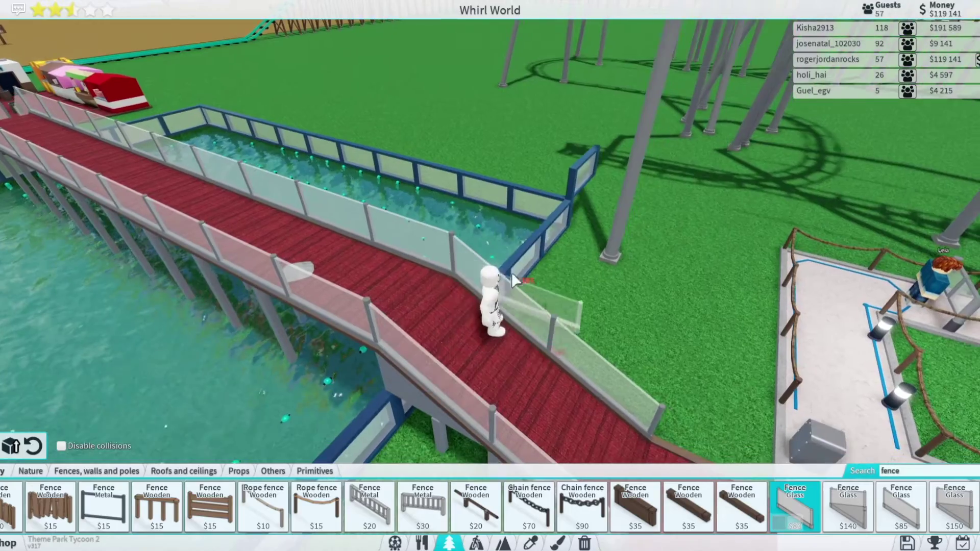
key("w")
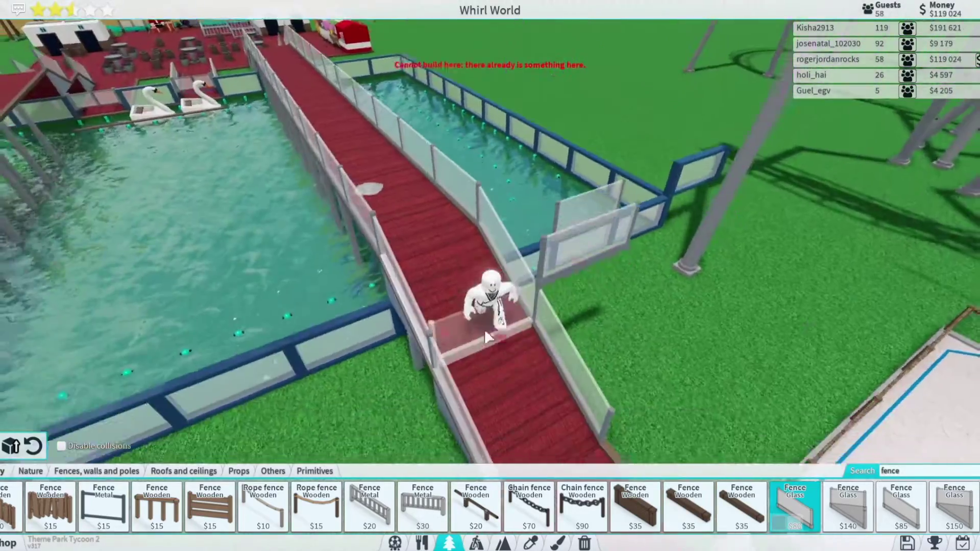
key("w")
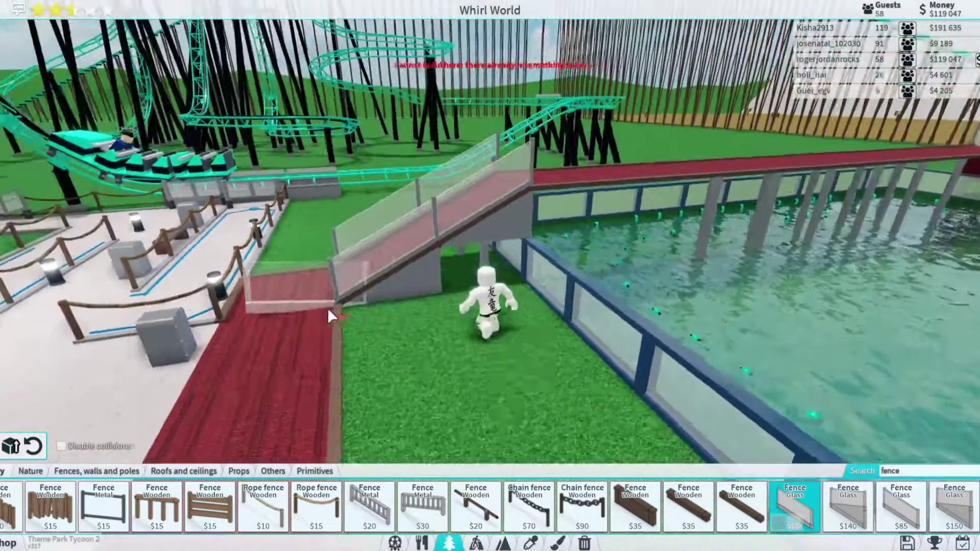
key("w")
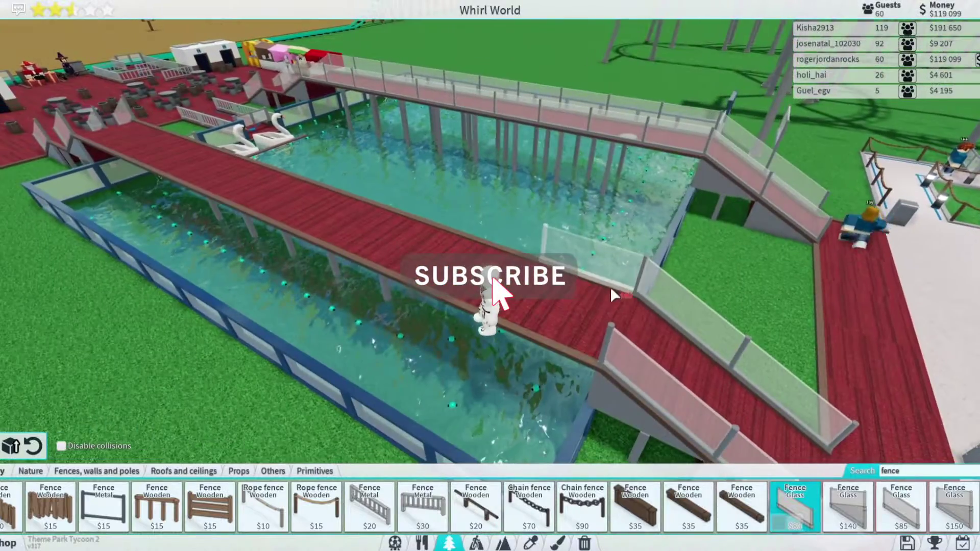